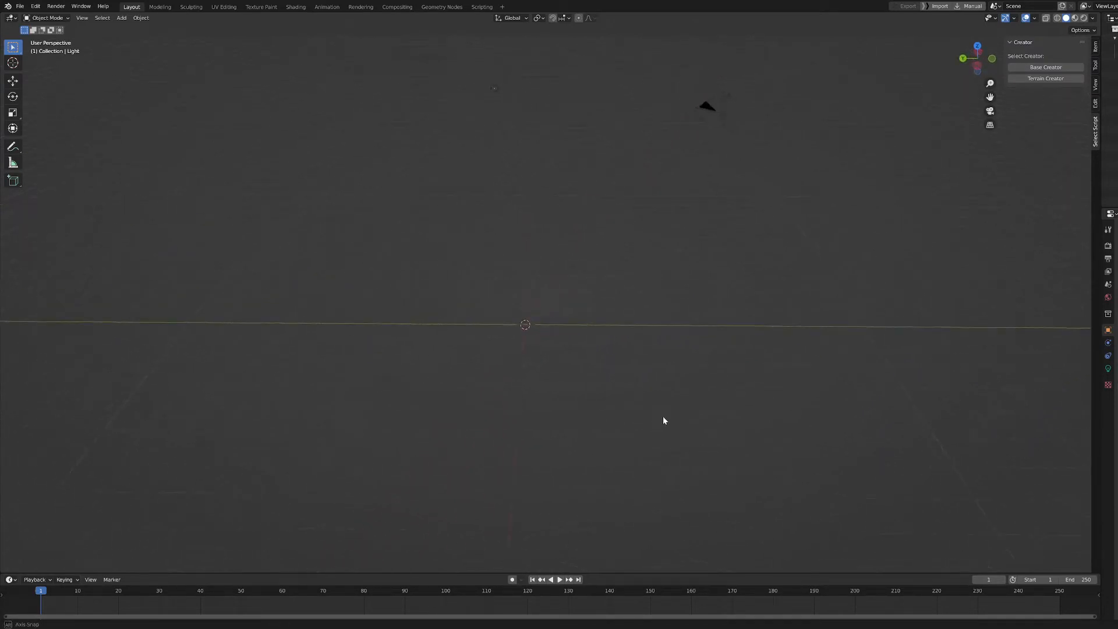
Step: Load the Base Creator script to set up its scene with a default circular base
scroll(679, 447, "up", 3)
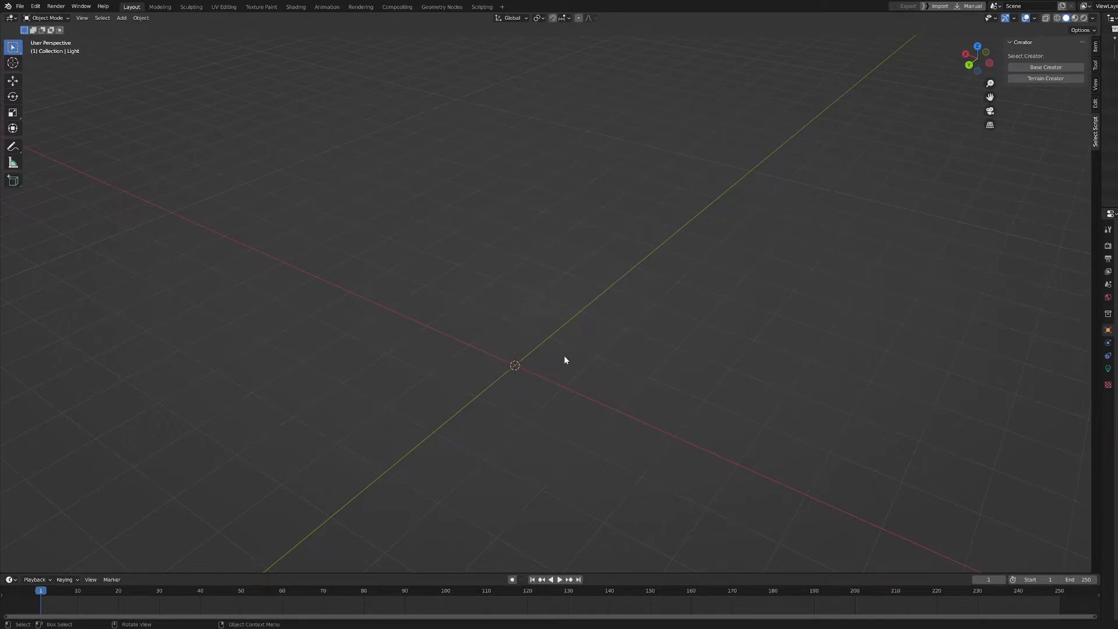
middle_click_drag(577, 372, 627, 373)
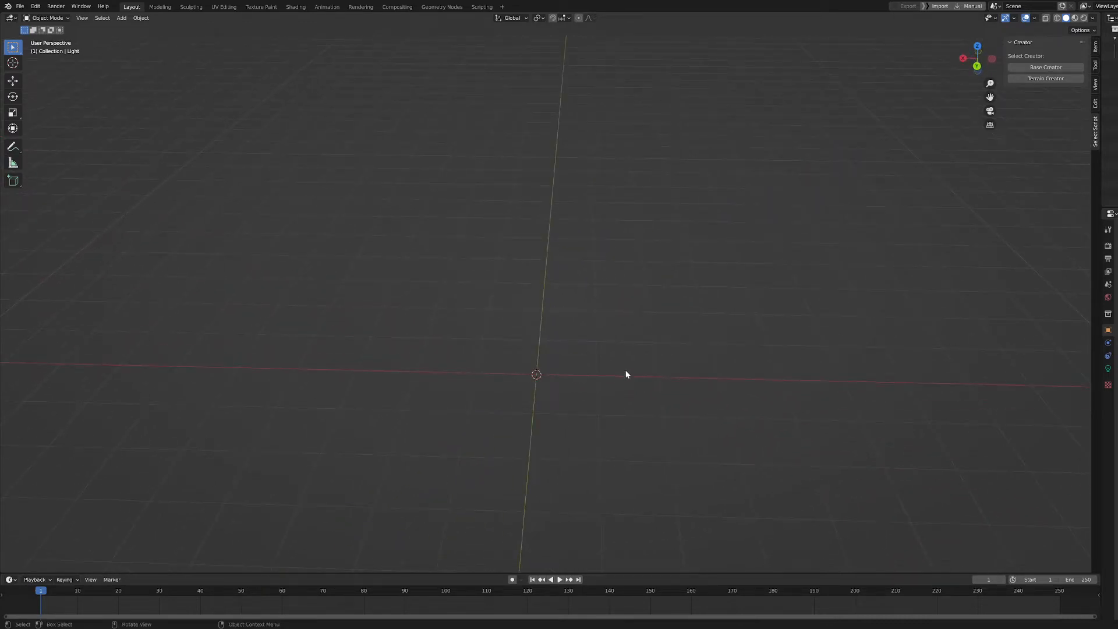
mouse_move(626, 375)
middle_mouse_down()
mouse_move(687, 372)
mouse_move(623, 385)
middle_mouse_up()
left_click(1021, 70)
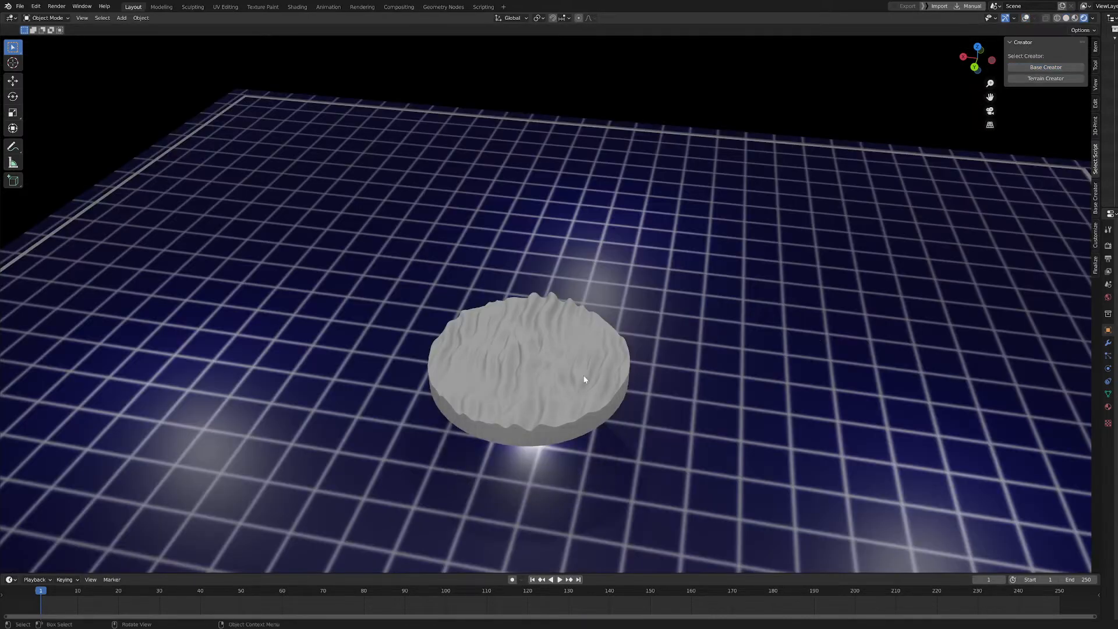
Step: Examine the circular terrain base and the lit grid around it from several angles and distances
scroll(584, 377, "down", 4)
middle_click_drag(544, 449, 464, 436)
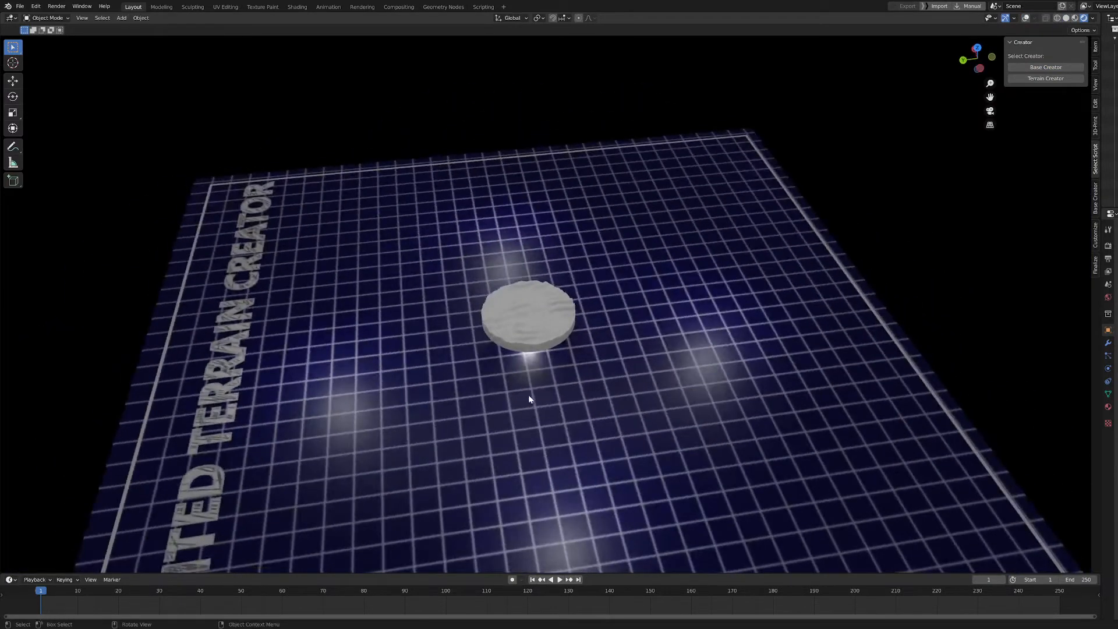
middle_click_drag(529, 396, 416, 409)
scroll(505, 353, "up", 2)
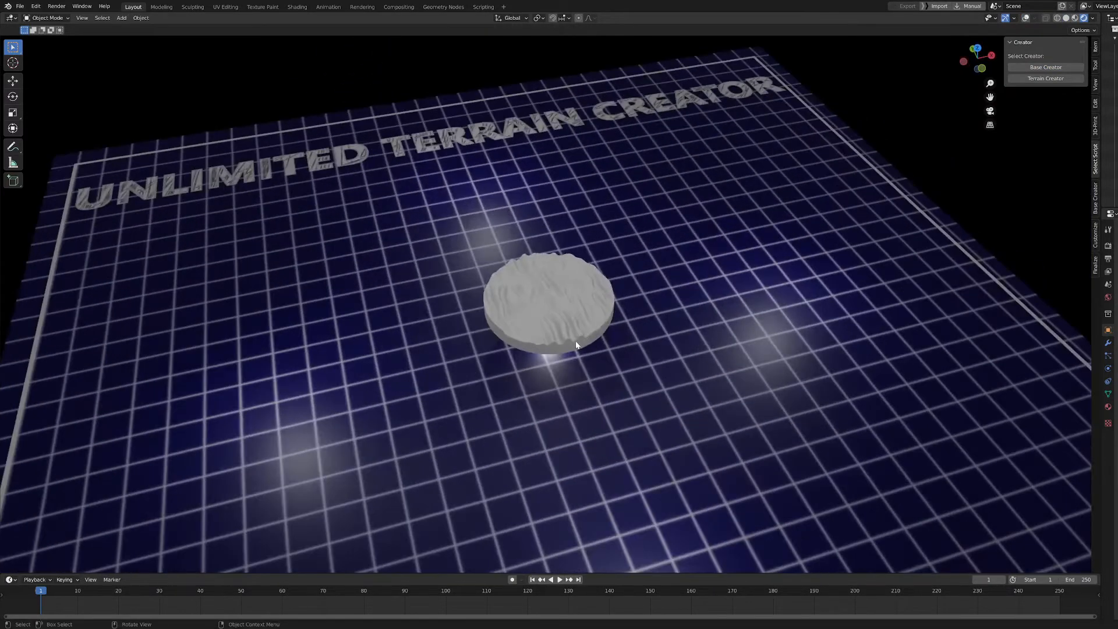
scroll(576, 341, "down", 4)
middle_click_drag(576, 338, 631, 359)
scroll(582, 349, "up", 3)
scroll(635, 372, "up", 2)
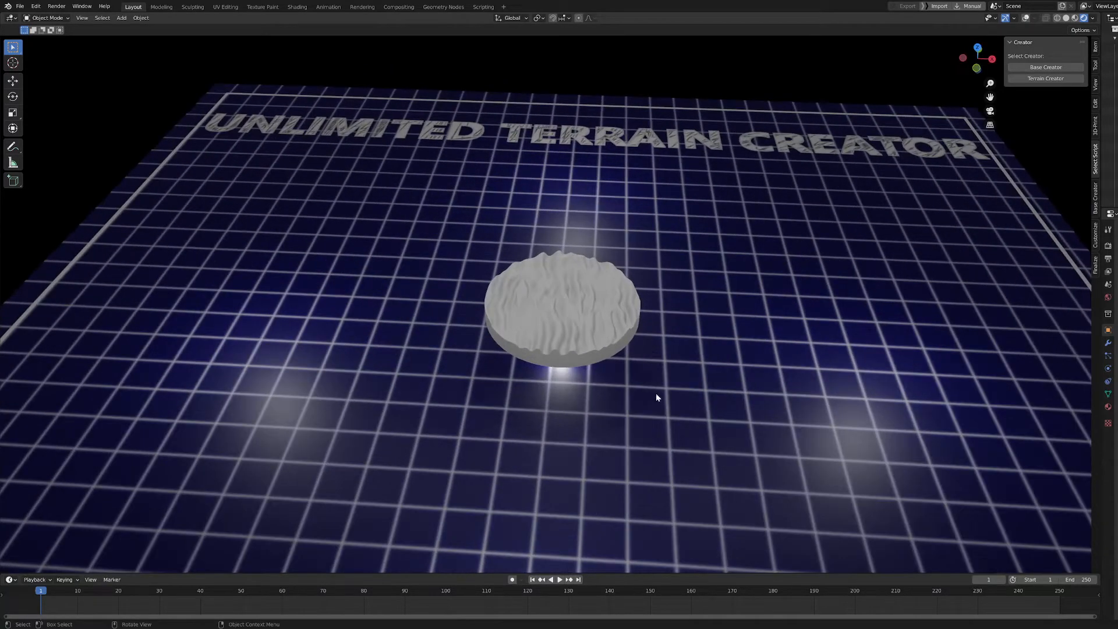
mouse_move(656, 394)
middle_mouse_down()
mouse_move(784, 383)
mouse_move(675, 388)
mouse_move(674, 365)
mouse_move(707, 392)
mouse_move(666, 393)
middle_mouse_up()
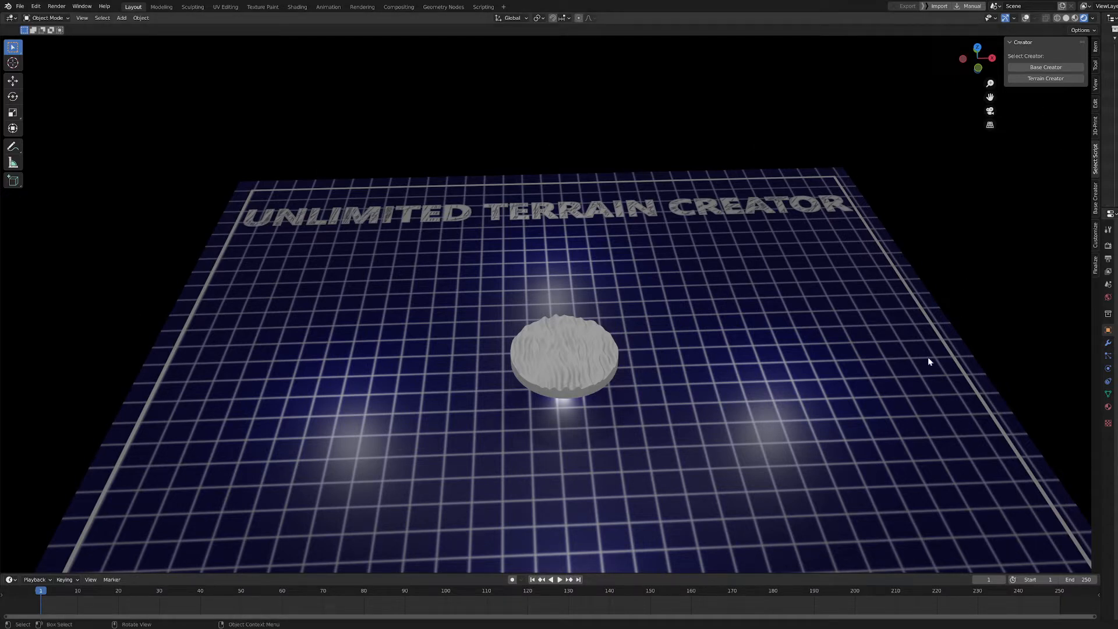
scroll(709, 469, "up", 3)
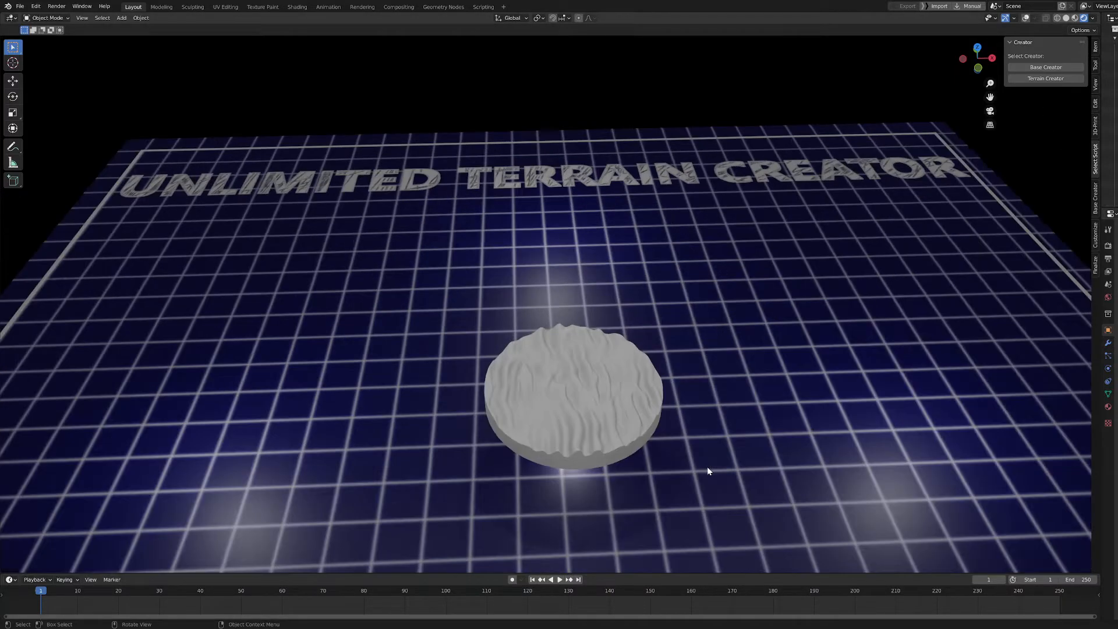
middle_click_drag(707, 467, 731, 420)
scroll(495, 505, "up", 4)
scroll(634, 458, "down", 5)
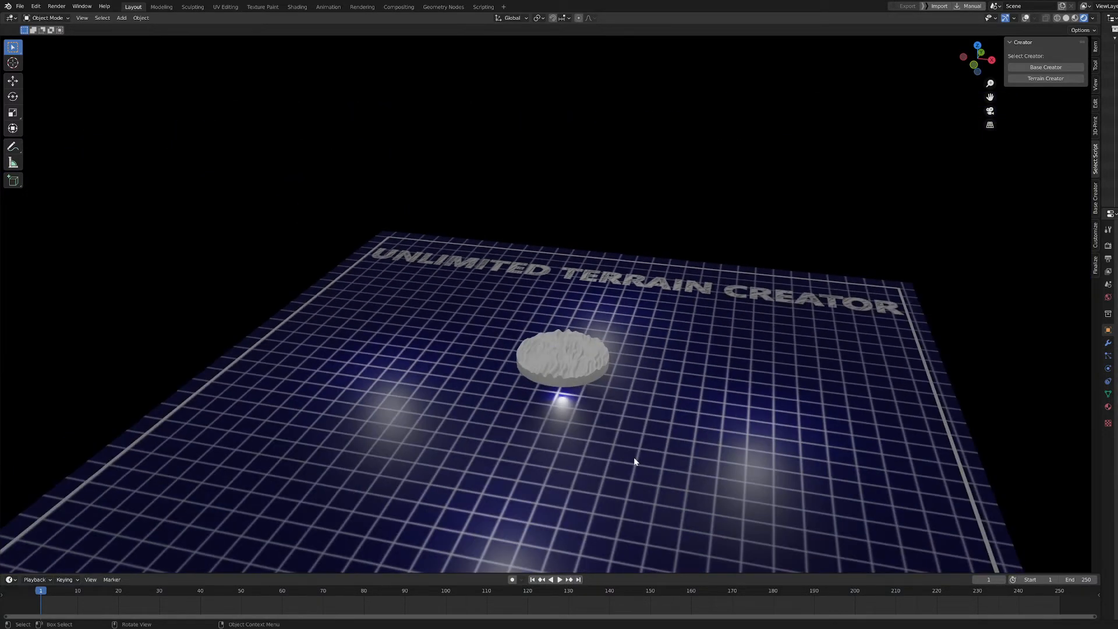
middle_click_drag(634, 456, 581, 441)
scroll(661, 475, "up", 2)
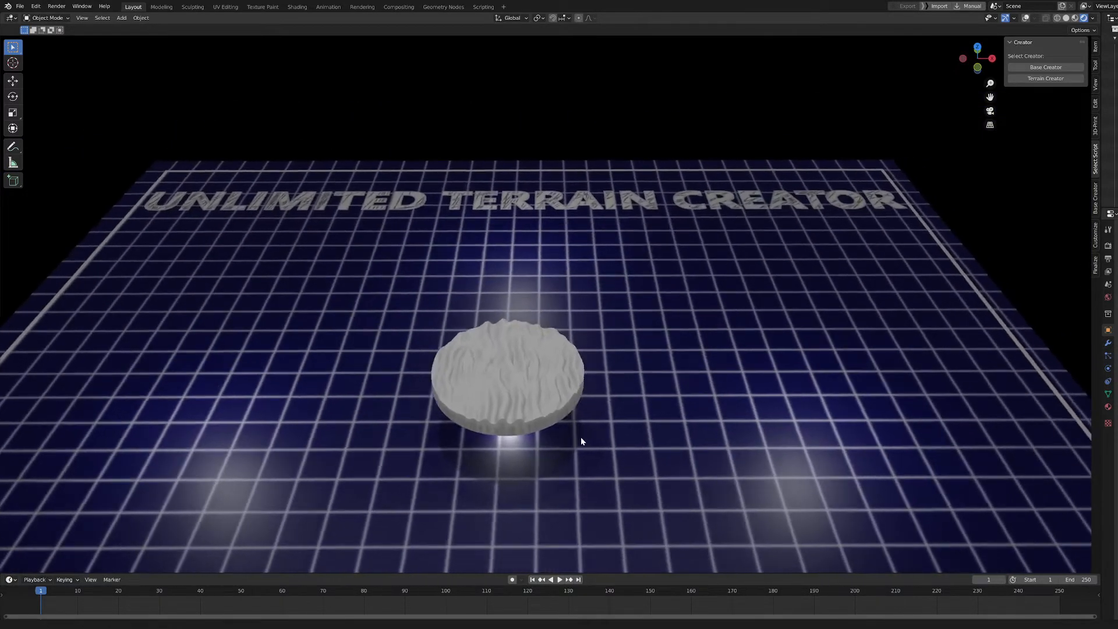
scroll(589, 466, "down", 2)
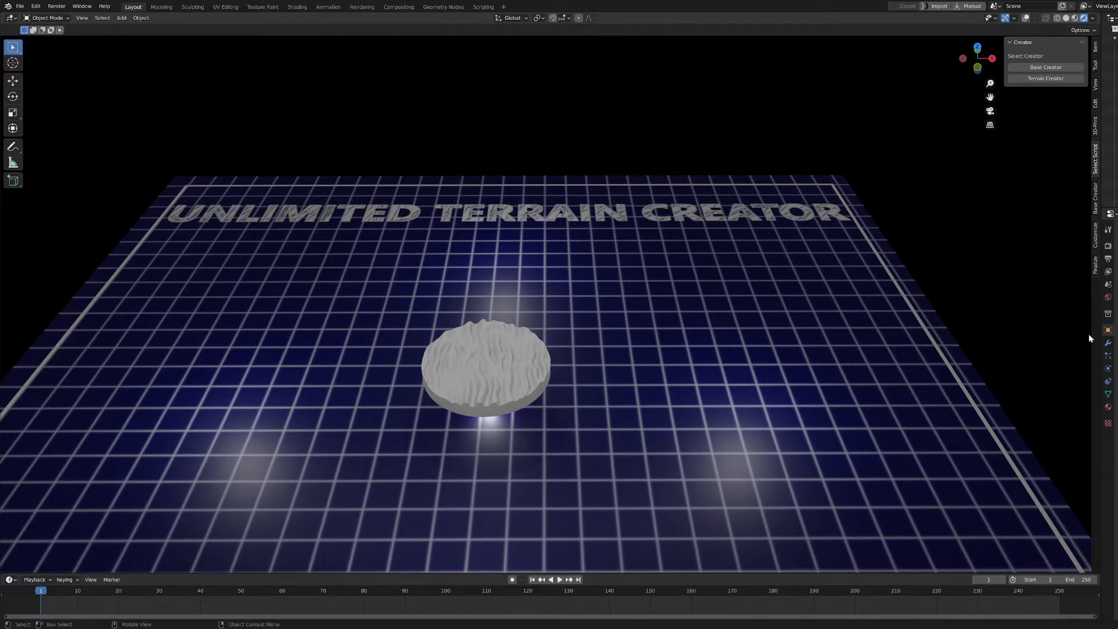
Step: Review the Base Creator, Customization, and Finalize and Export settings, returning to the Base Creator settings
left_click(1098, 207)
left_click(1097, 234)
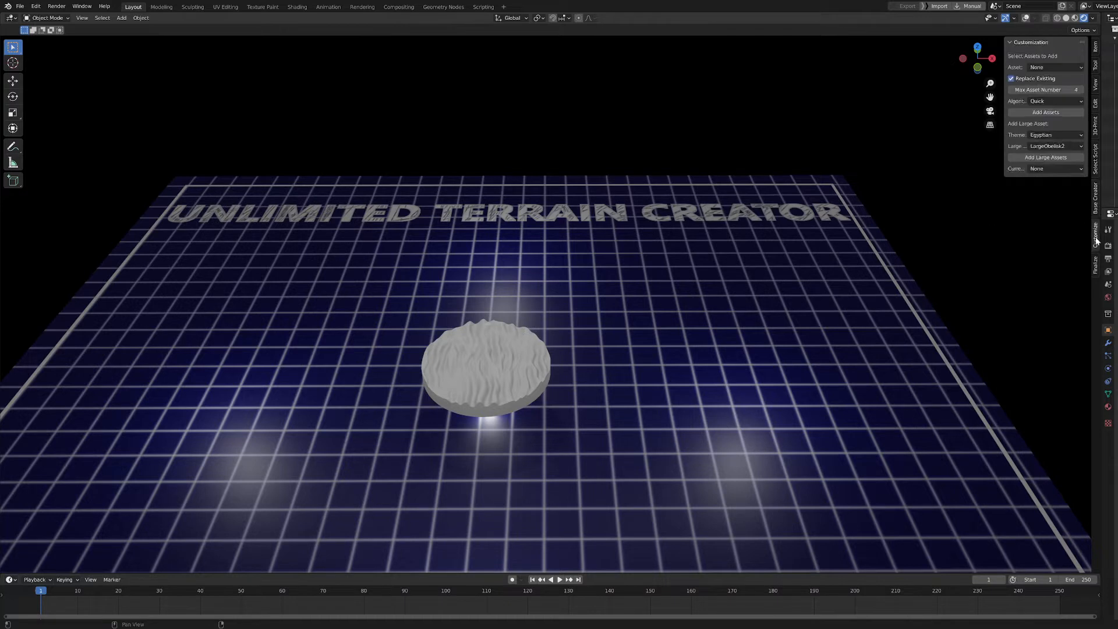
left_click(1096, 271)
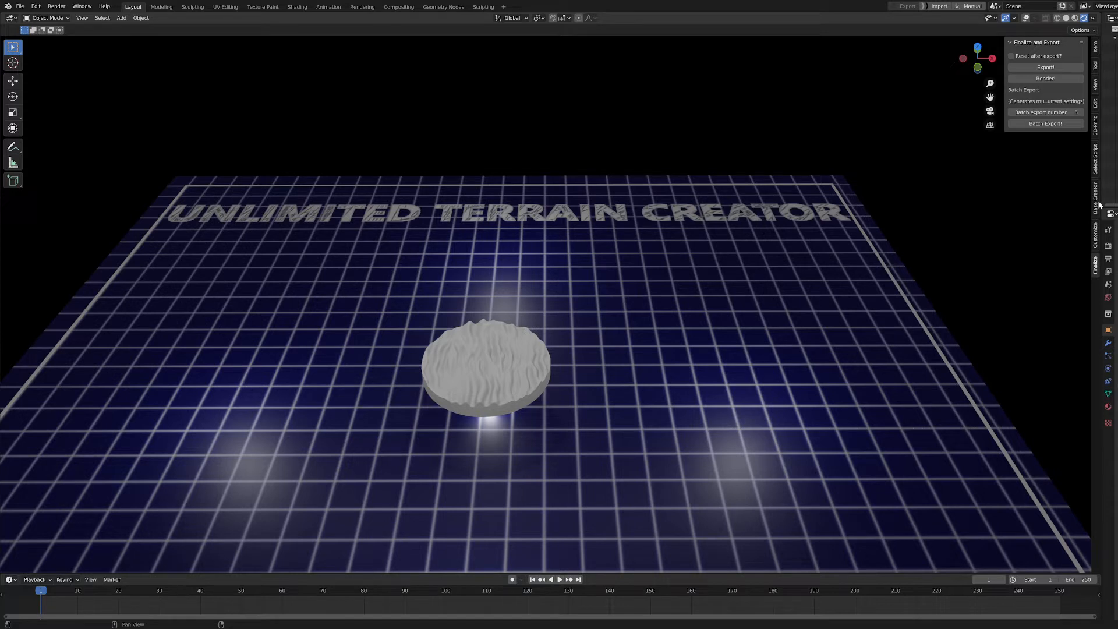
left_click(1096, 207)
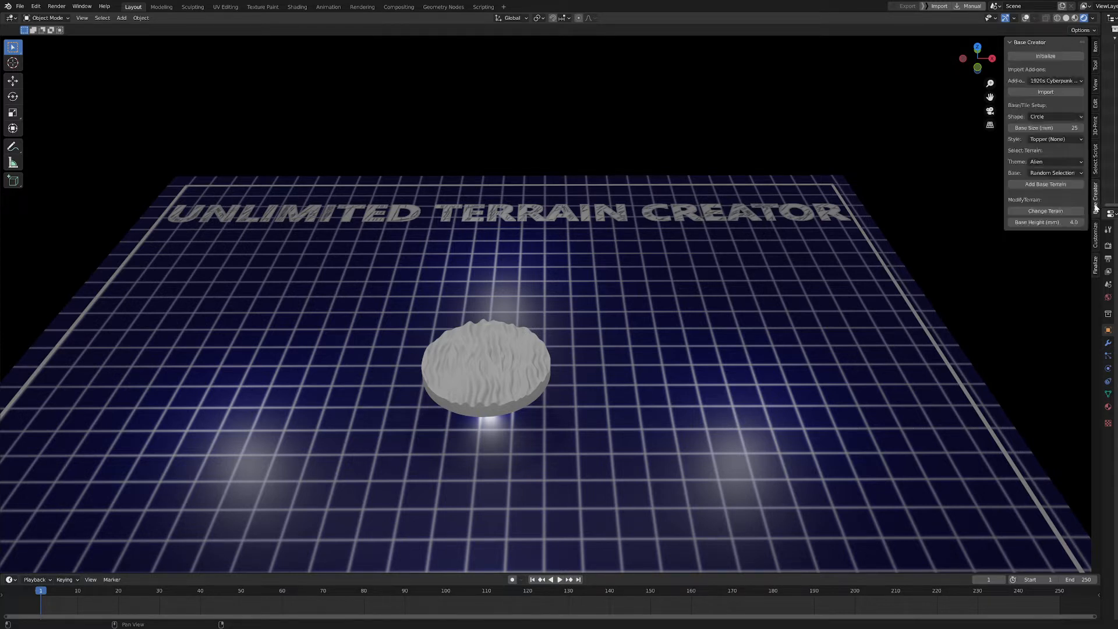
Step: Inspect the circular base's wavy terrain surface and rim from different angles and distances
scroll(645, 392, "up", 2)
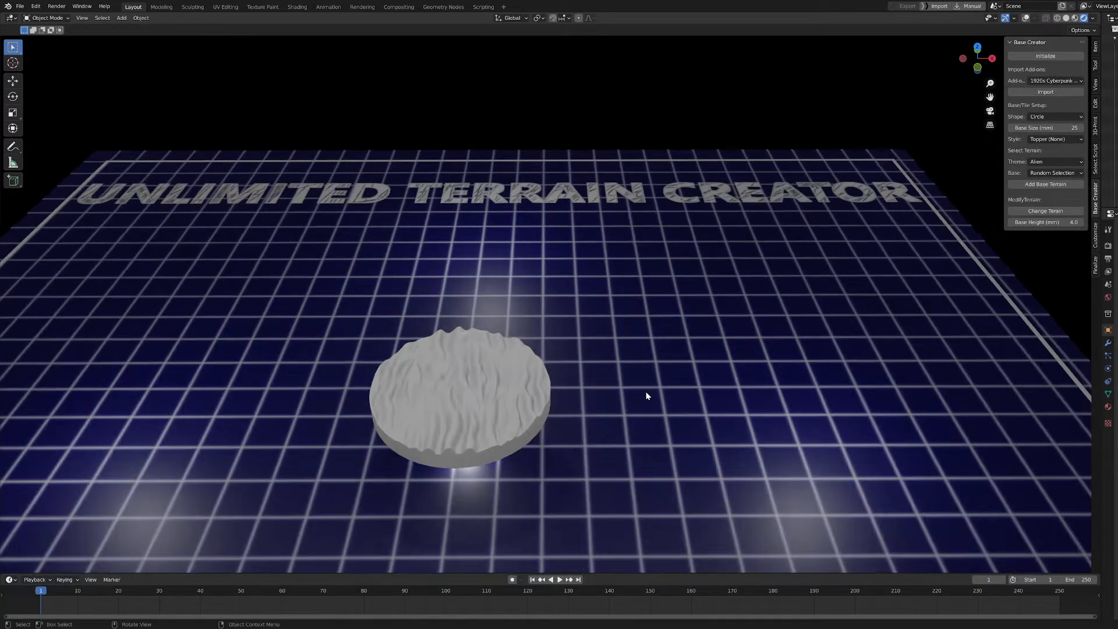
middle_click_drag(642, 387, 590, 400)
scroll(731, 379, "down", 3)
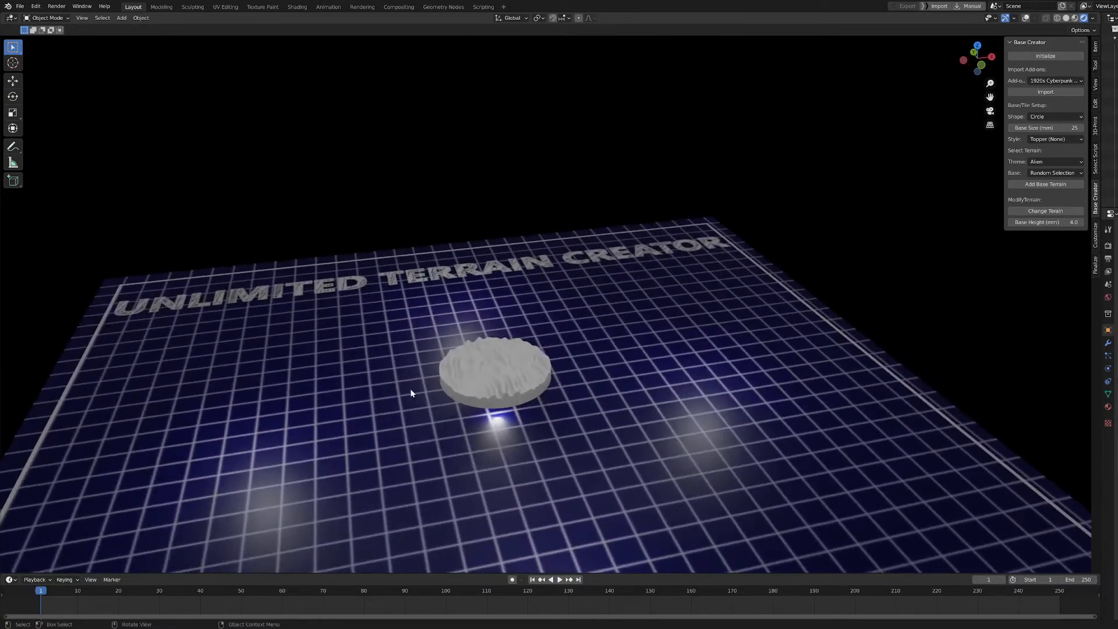
scroll(430, 518, "up", 3)
middle_click_drag(443, 506, 580, 422, "shift")
middle_click_drag(580, 423, 565, 450)
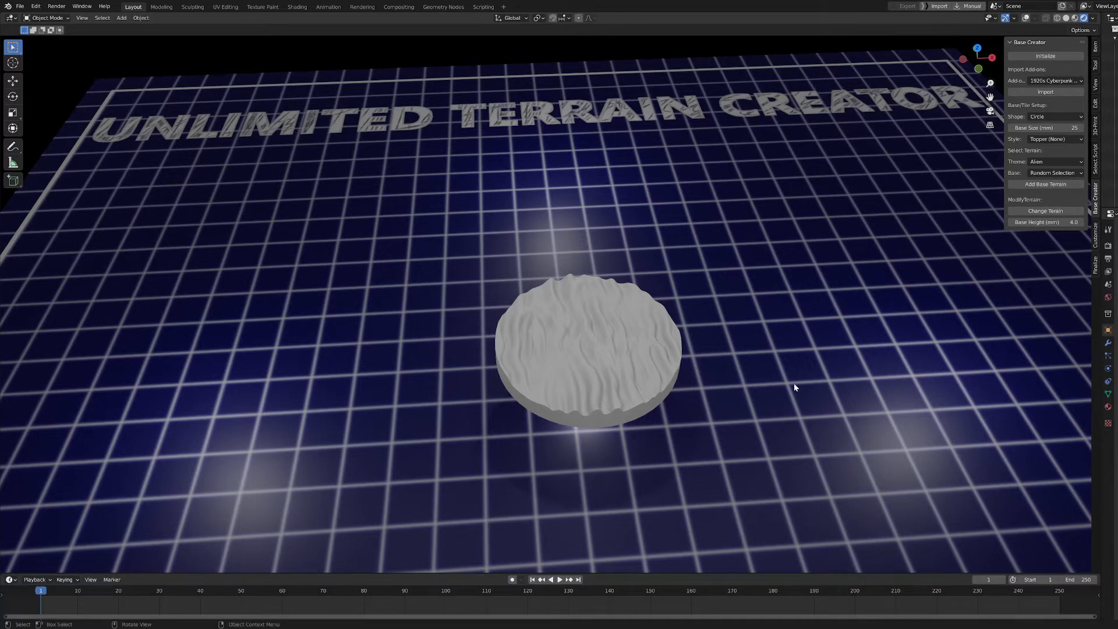
scroll(794, 387, "down", 2)
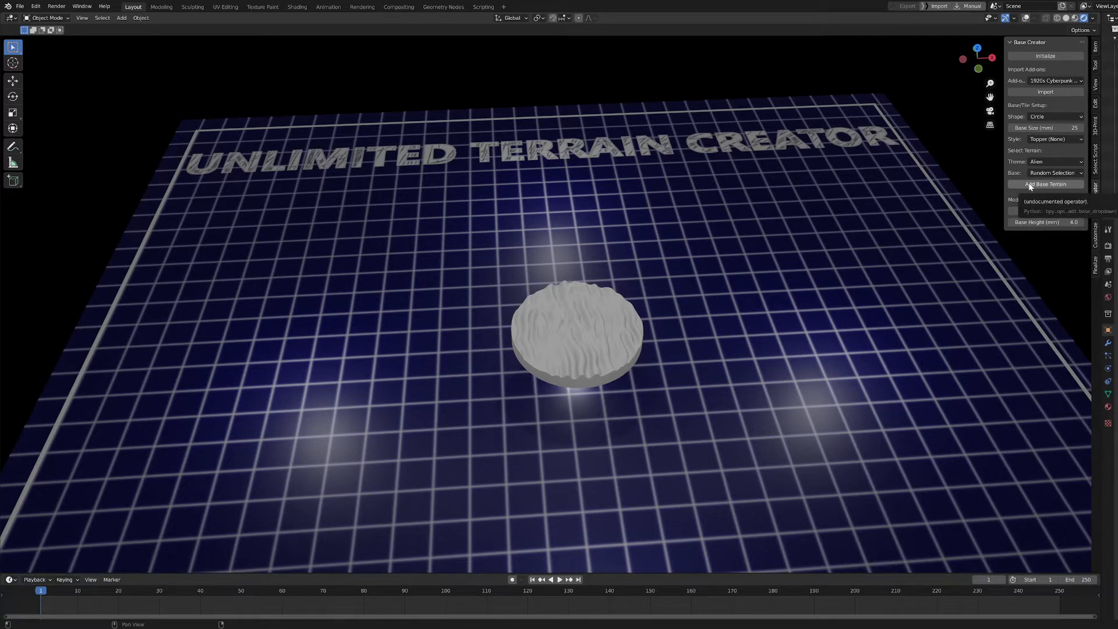
scroll(634, 457, "up", 2)
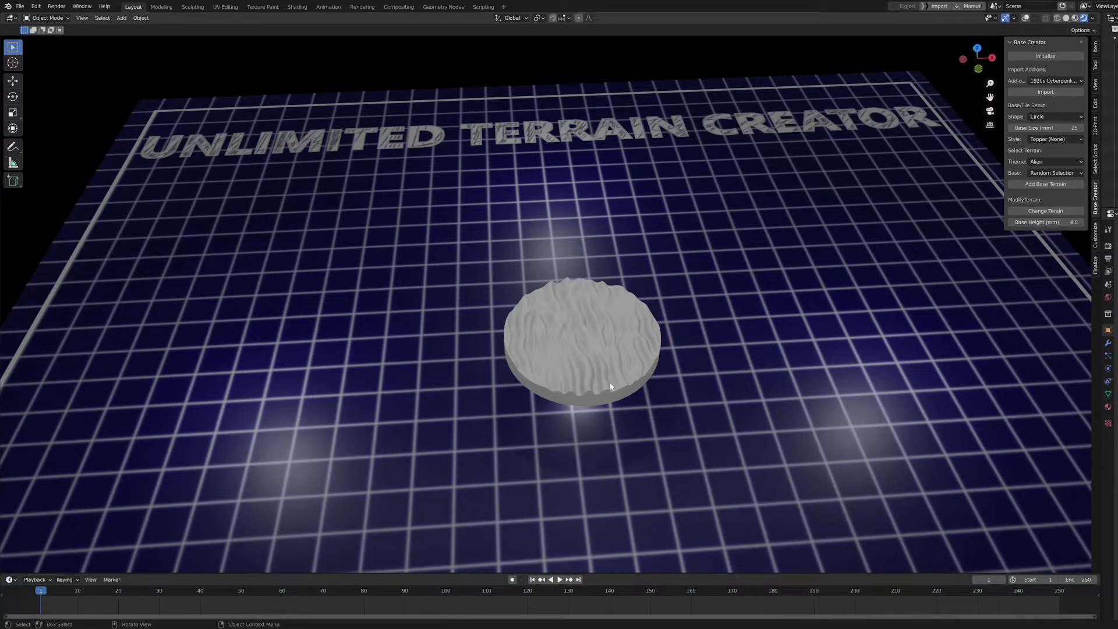
scroll(652, 469, "up", 1)
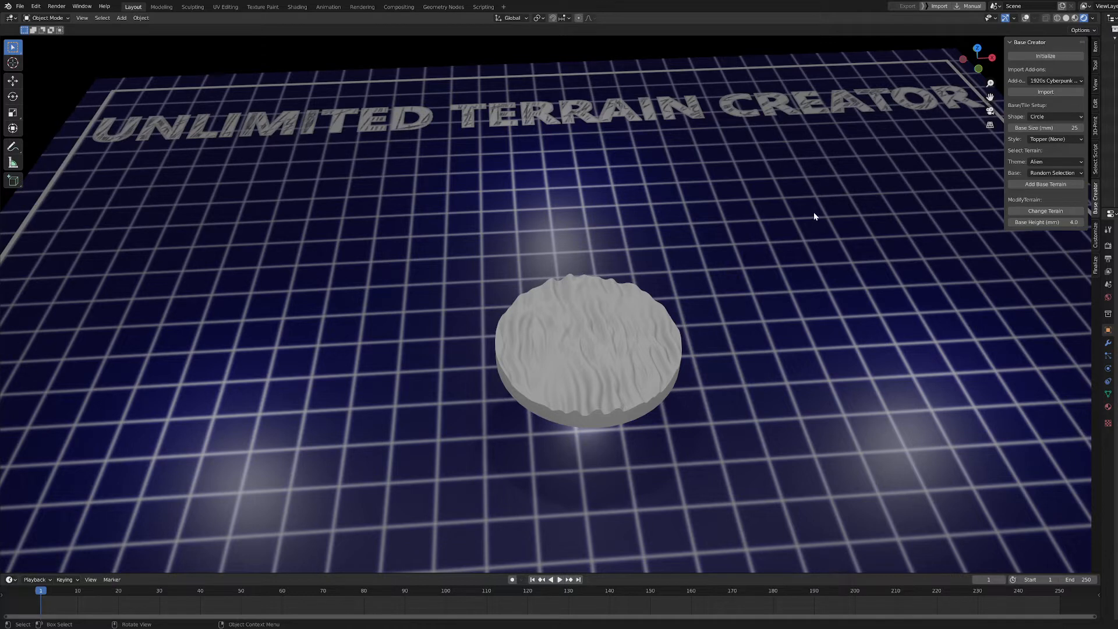
middle_click_drag(816, 217, 811, 205)
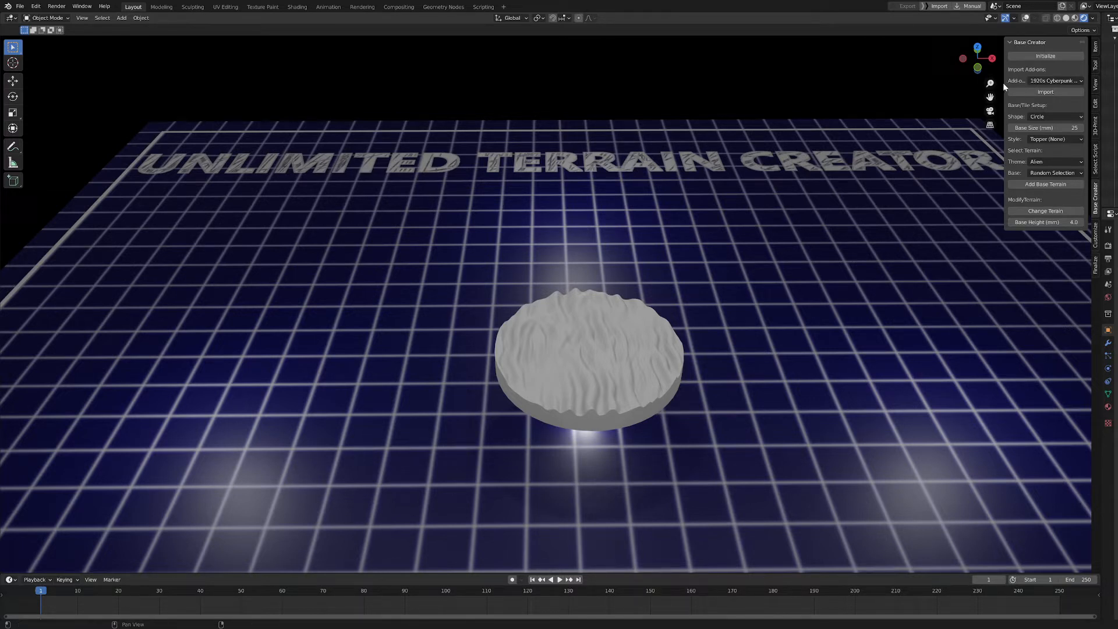
Step: Widen the Base Creator settings area and choose Dark Scifi as the add-on to import
left_click_drag(1004, 83, 985, 96)
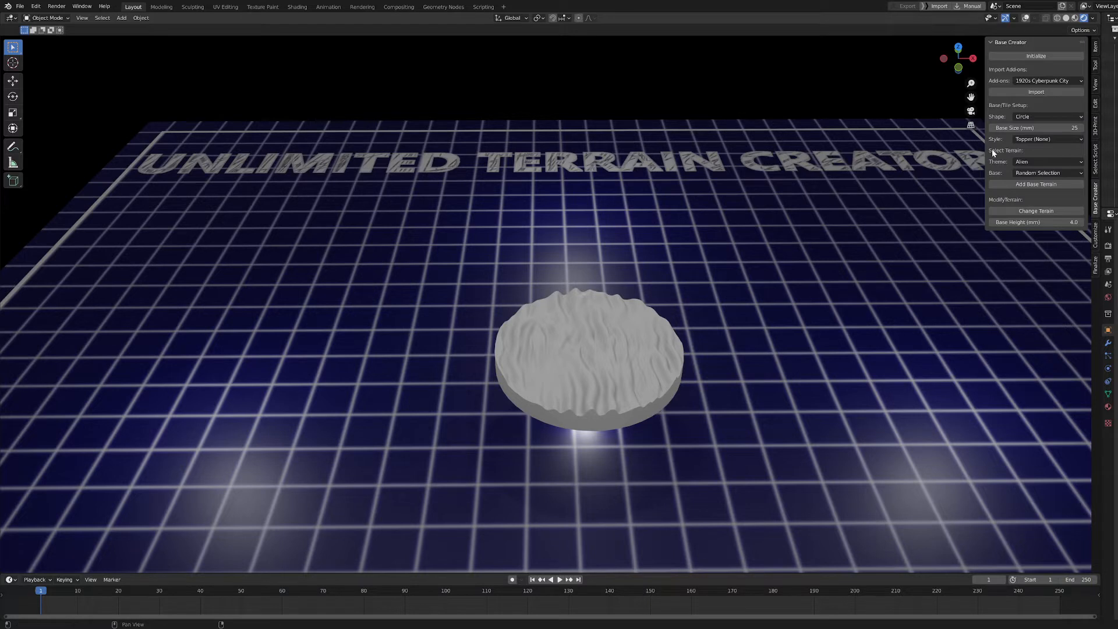
left_click(1038, 82)
left_click(1062, 80)
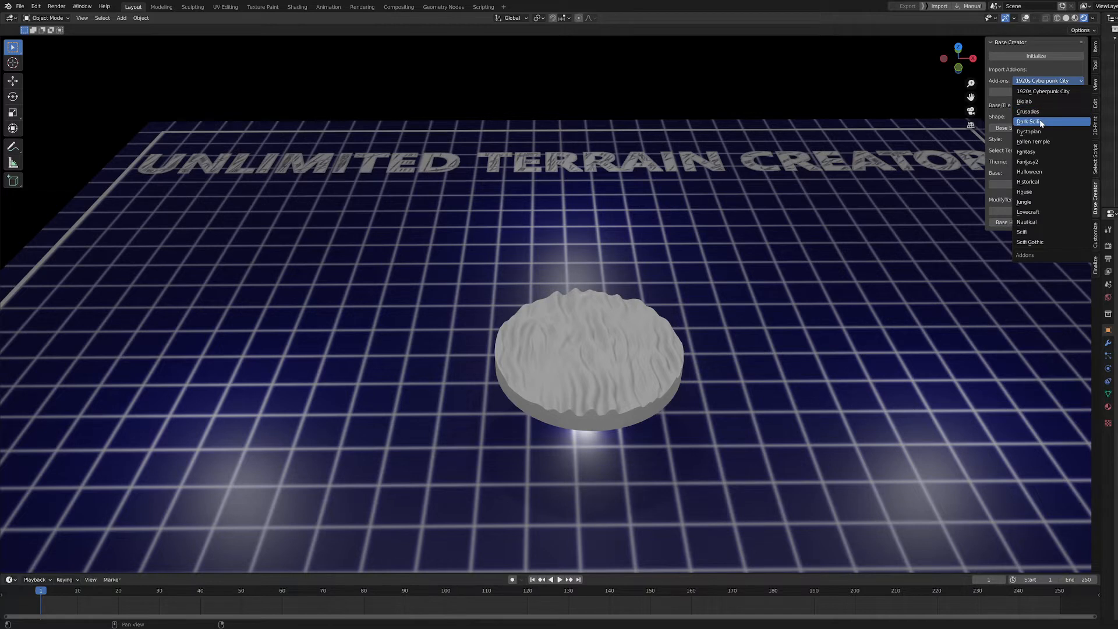
left_click(1041, 122)
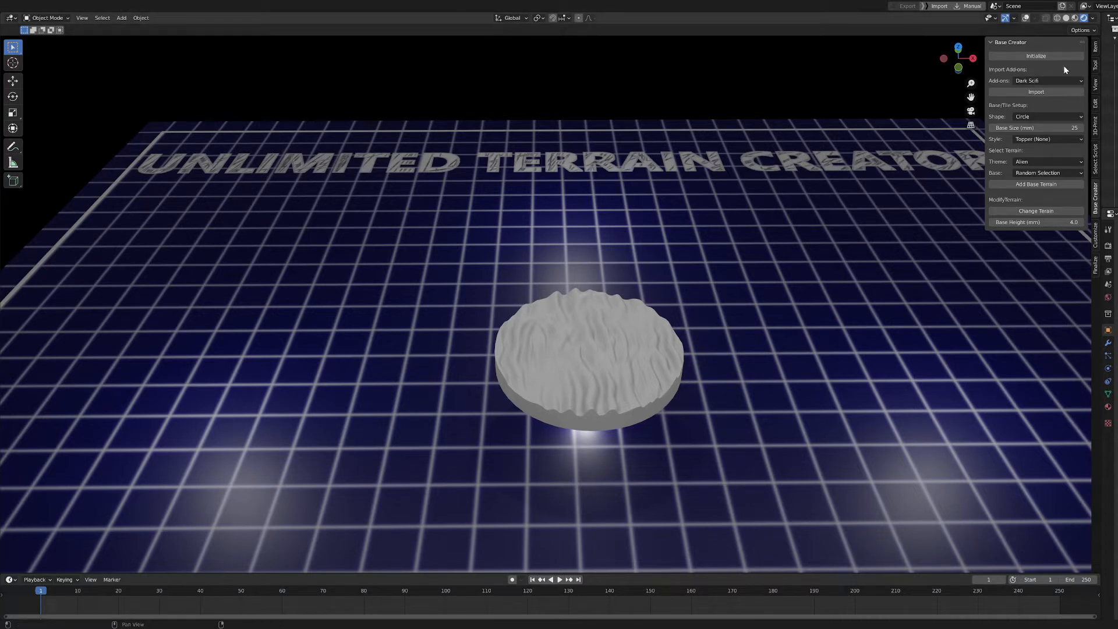
Step: Review the available terrain themes and the specific bases offered for the Alien theme, keeping Random Selection
left_click(1033, 81)
left_click(1051, 159)
left_click(1050, 160)
left_click(1049, 173)
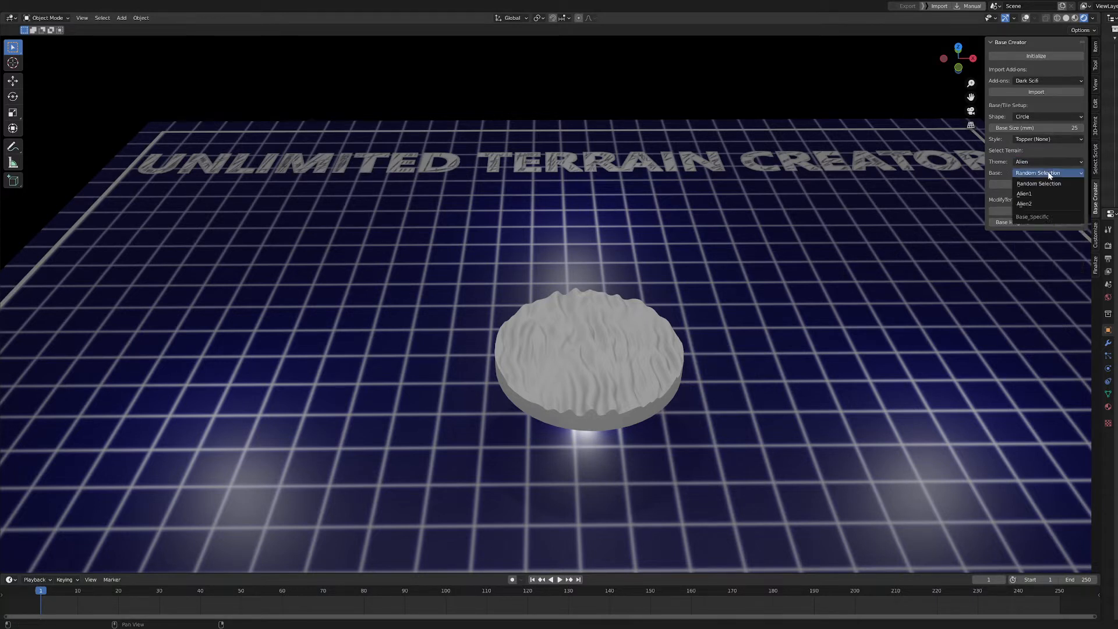
left_click(1049, 173)
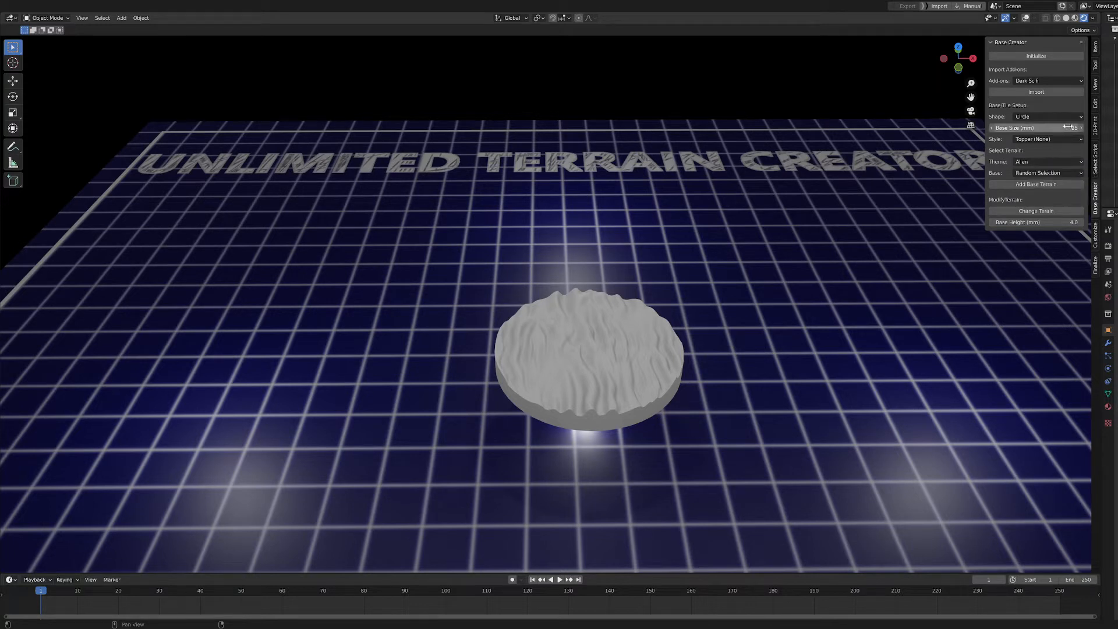
Step: Import the Dark Scifi add-on and select Fantasy2 as another add-on to import
left_click(1031, 81)
left_click(1032, 83)
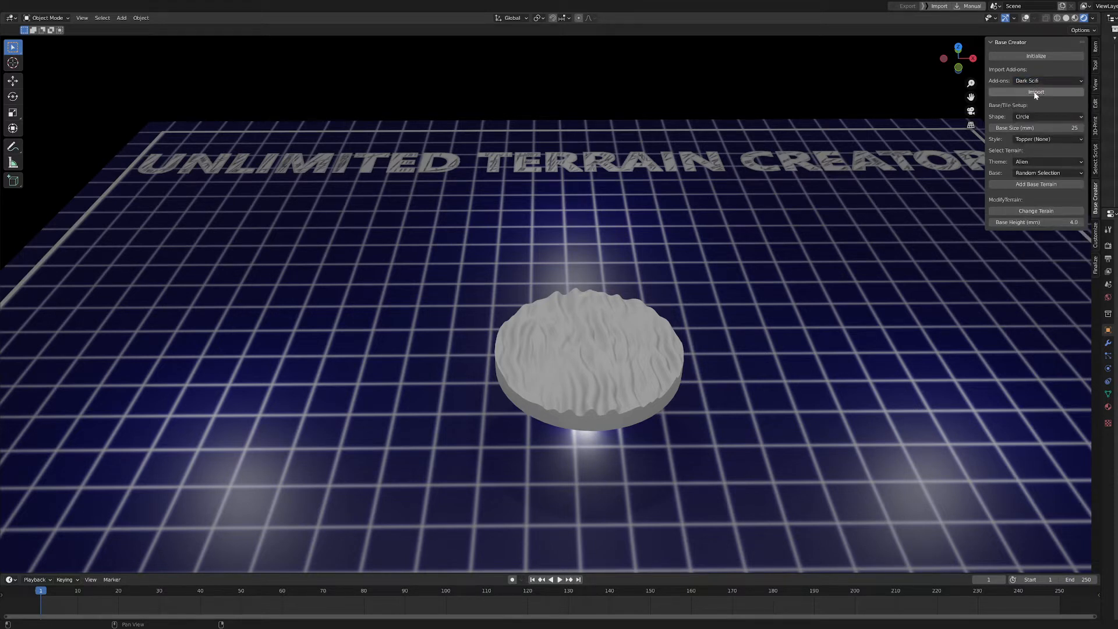
left_click(1037, 83)
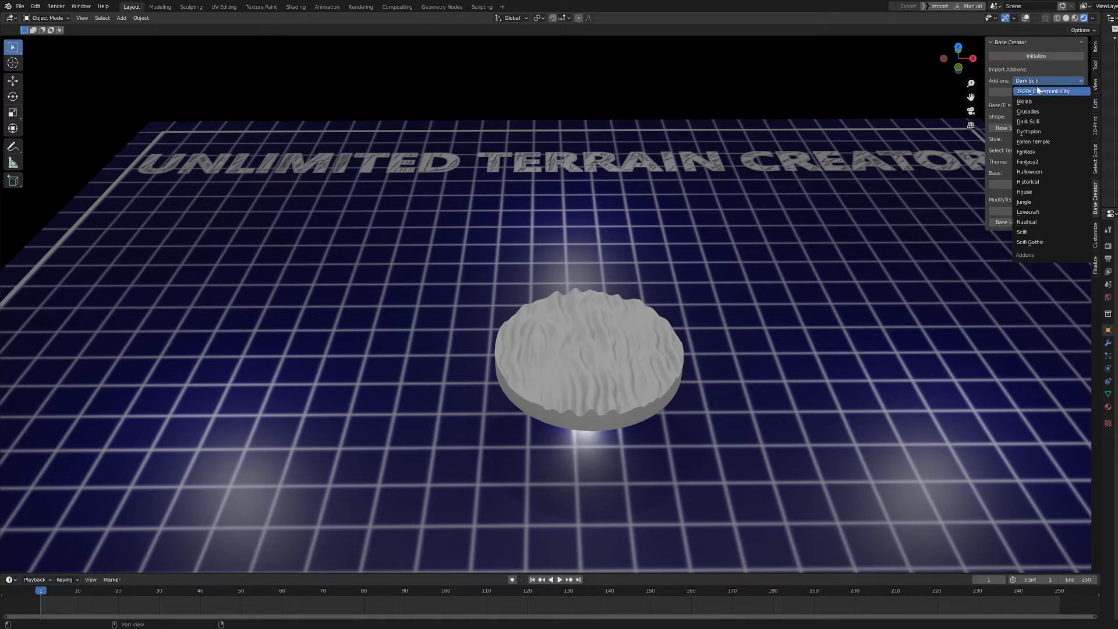
left_click(1037, 162)
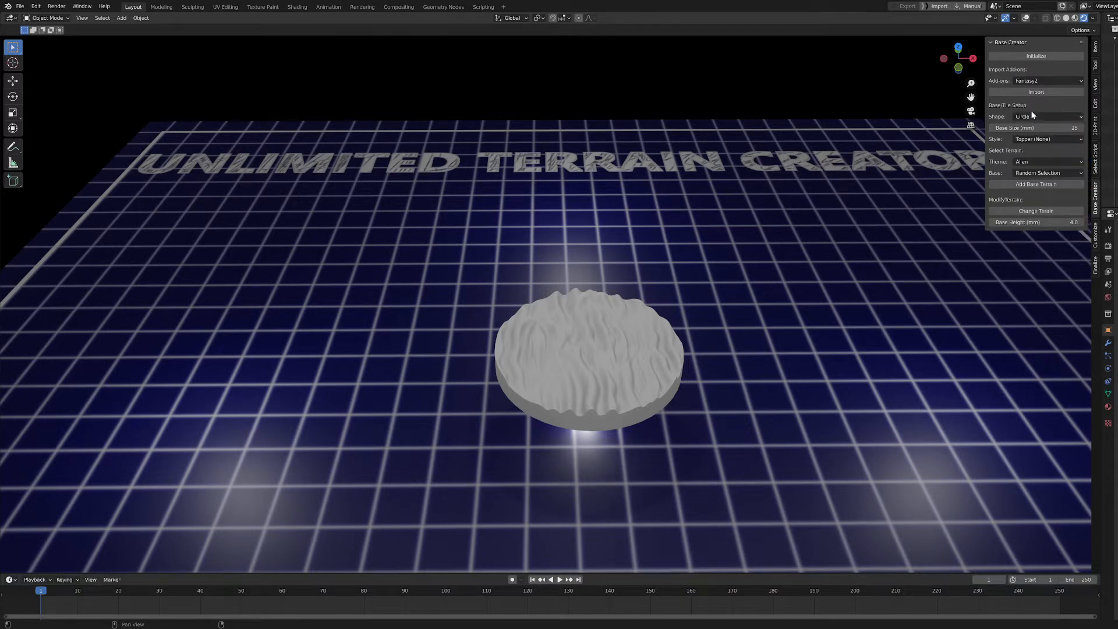
Step: Choose the Lovecraft add-on and import it
left_click(1036, 81)
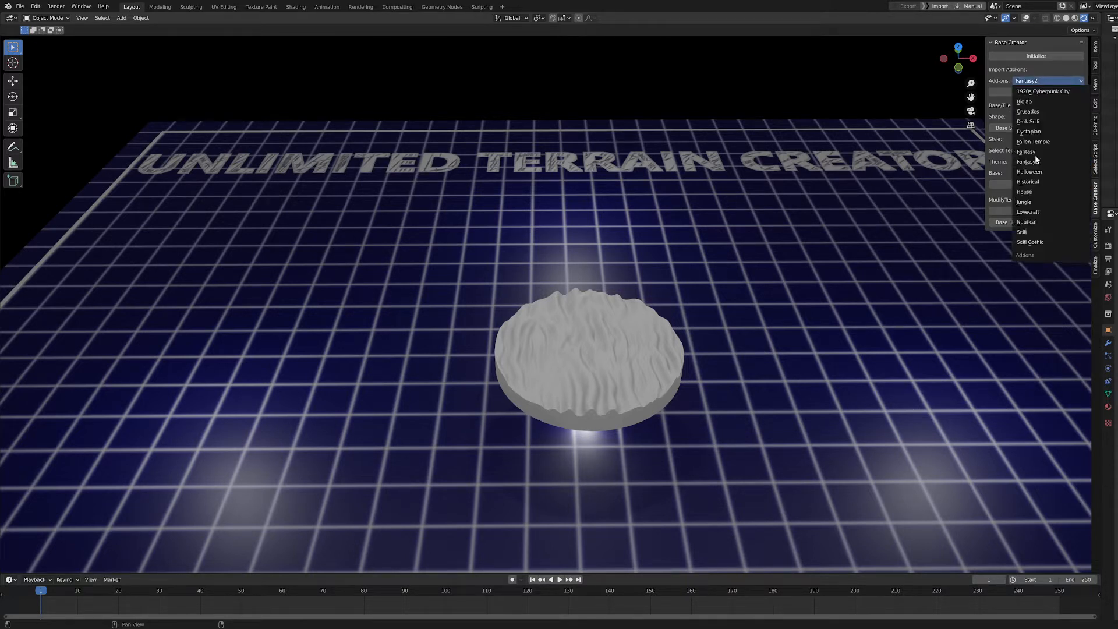
left_click(1041, 212)
left_click(1039, 92)
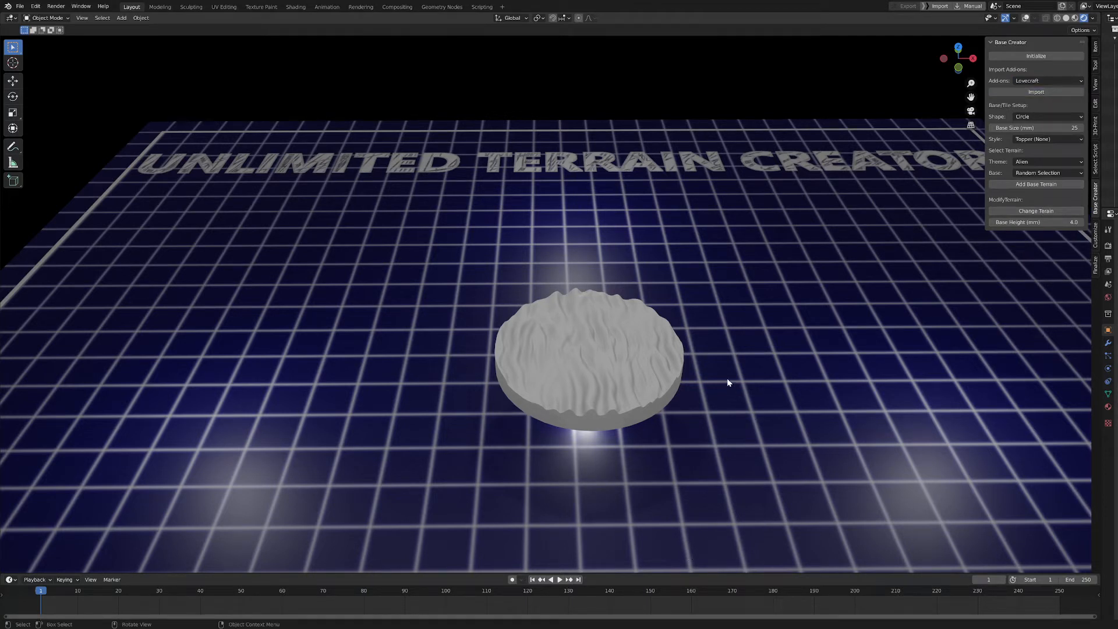
Step: Check the terrain theme list for the imported add-on themes, keeping Alien as the selected theme
left_click(1028, 163)
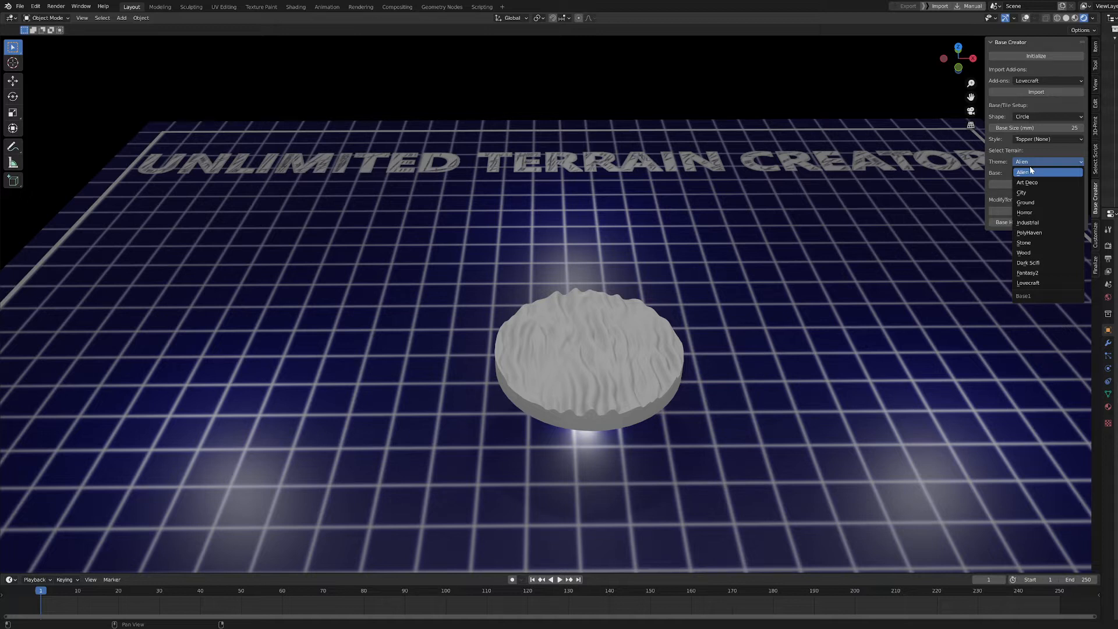
left_click(1031, 172)
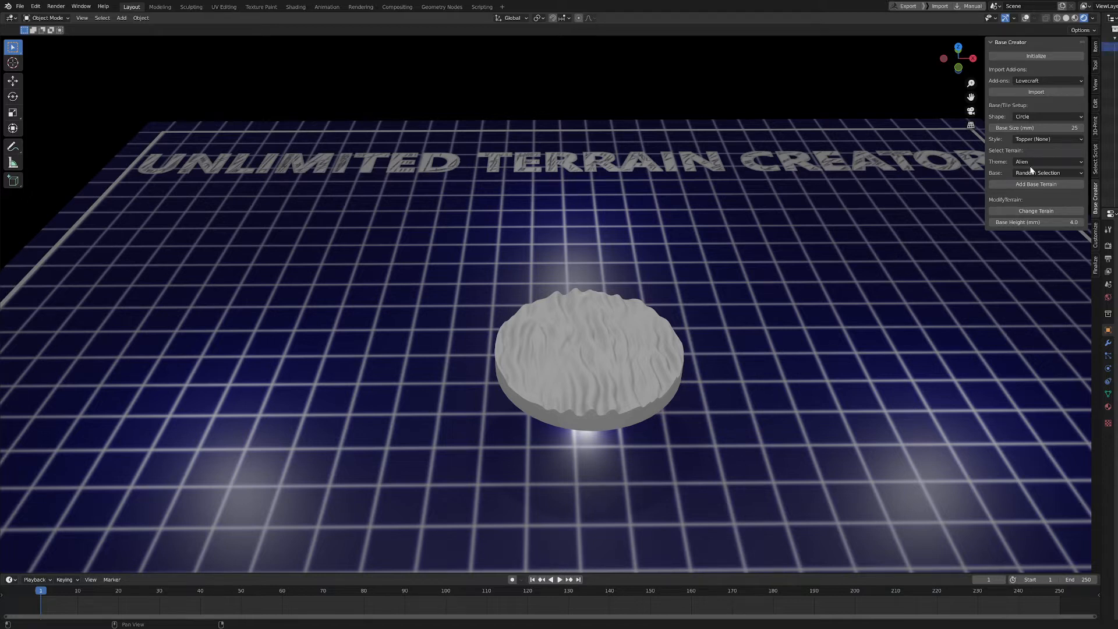
left_click(1034, 163)
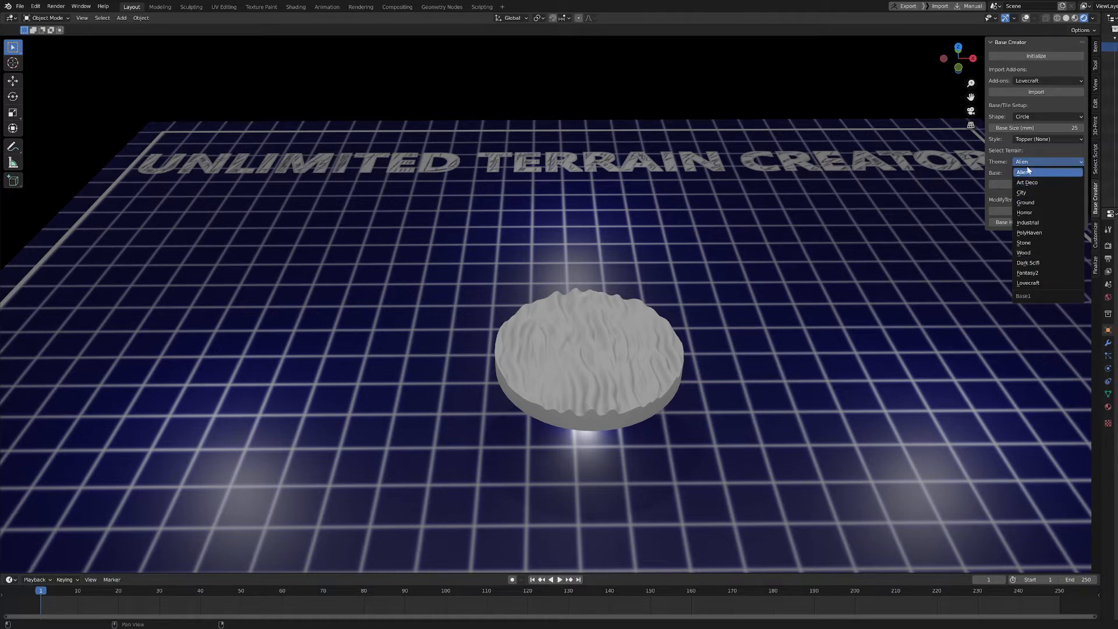
left_click(1023, 170)
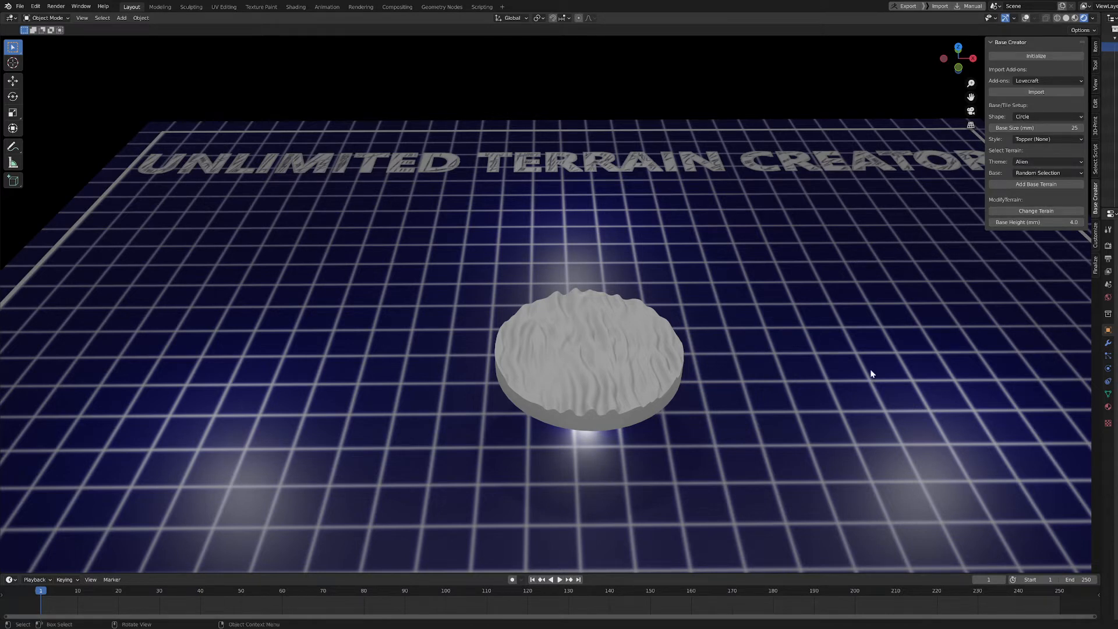
Step: Review the terrain themes and the available base shapes, keeping Alien as the theme and Circle as the shape
left_click(1038, 161)
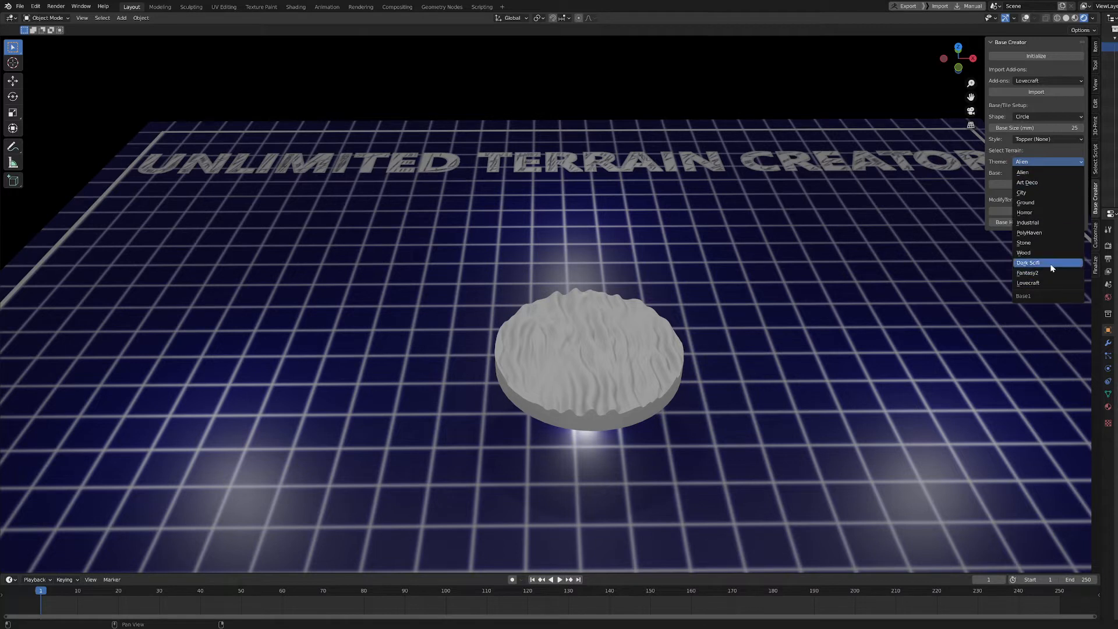
left_click(1048, 158)
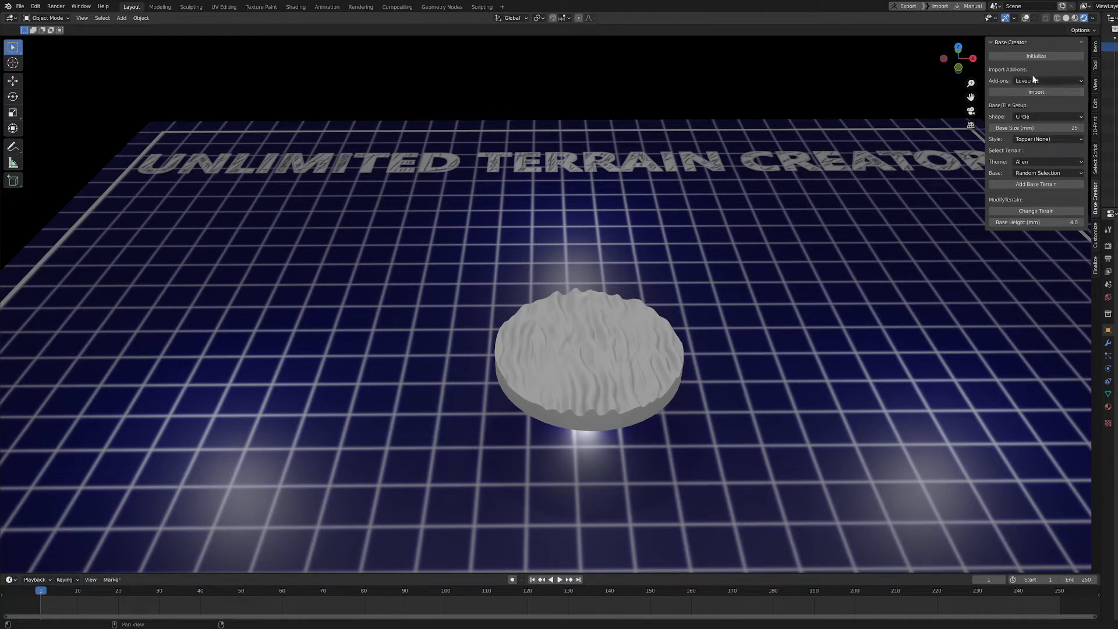
left_click(1022, 117)
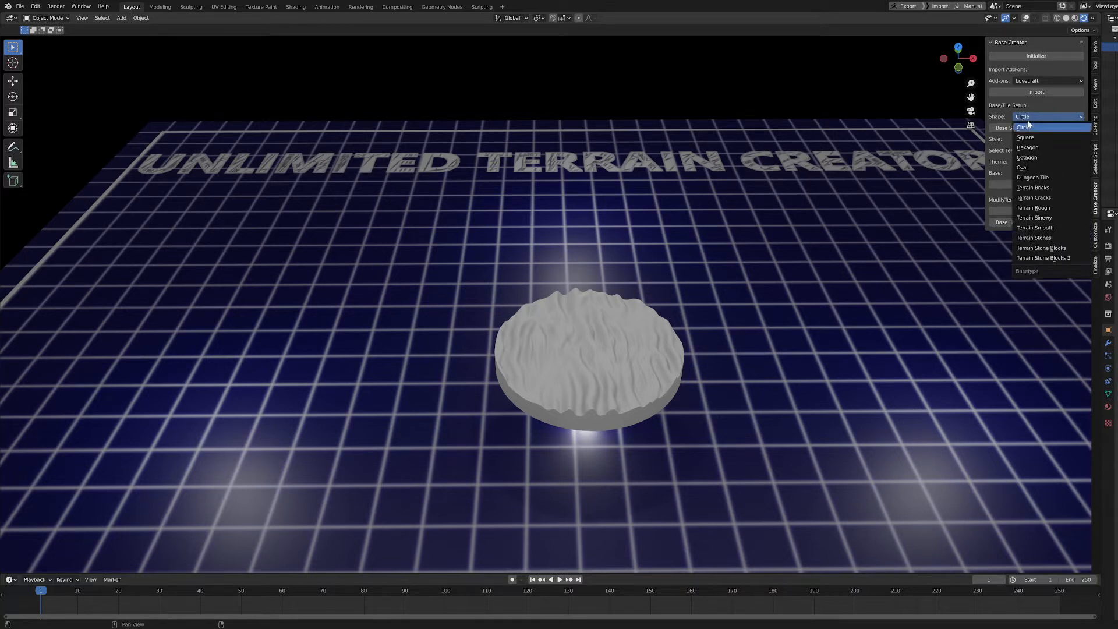
left_click(1025, 128)
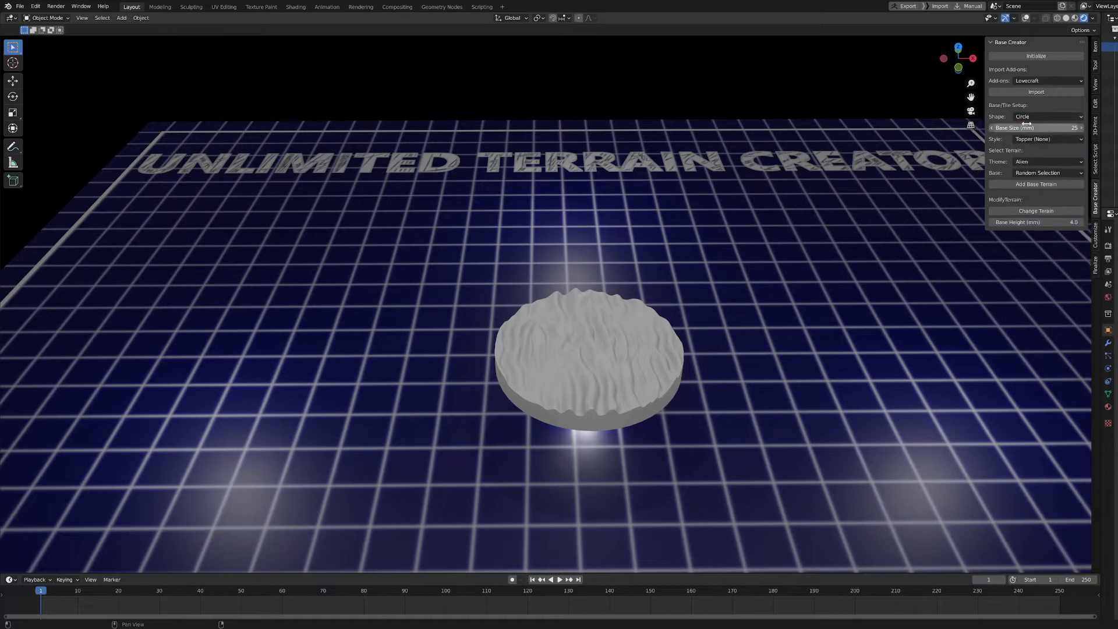
left_click(1029, 118)
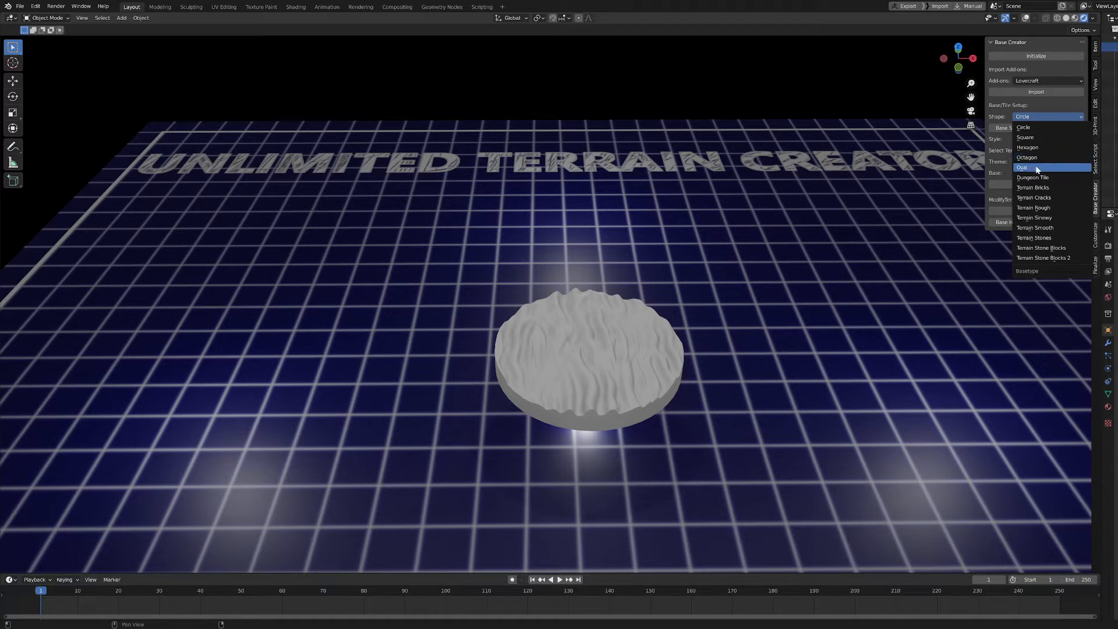
left_click(1043, 113)
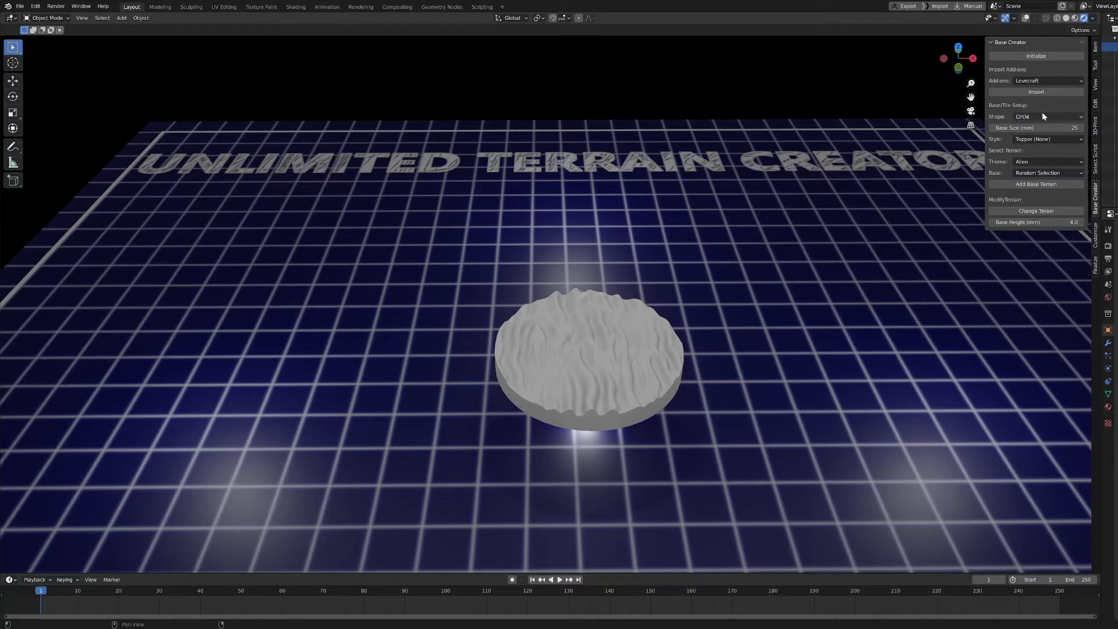
Step: Switch the base shape in turn to Square, Hexagon, Octagon and Oval, keeping the Alien theme
left_click(1043, 115)
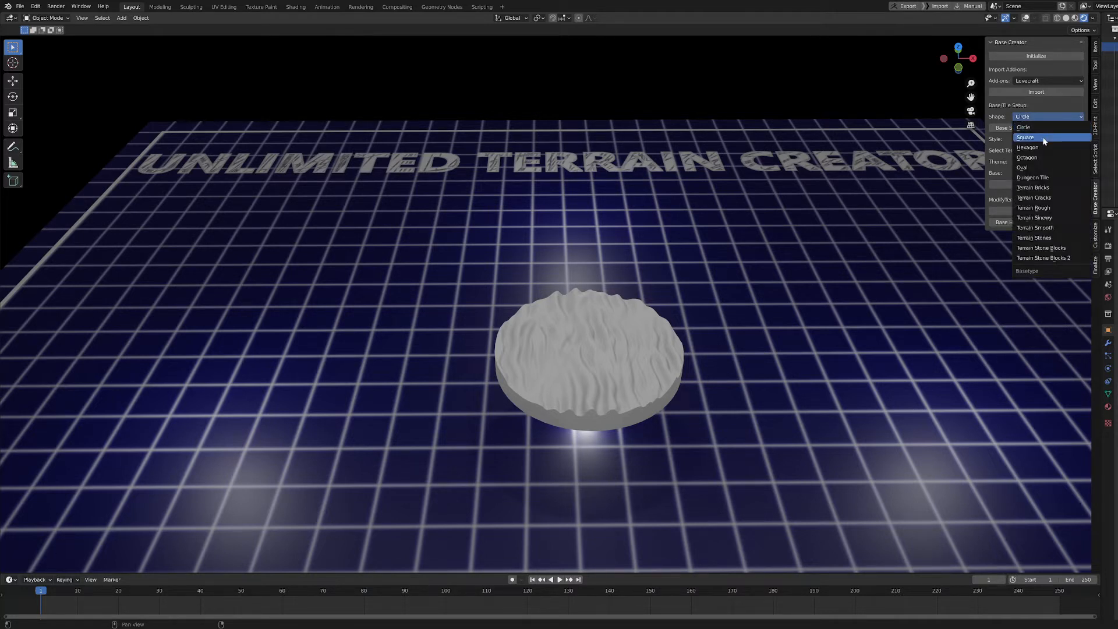
left_click(1044, 138)
left_click(1039, 116)
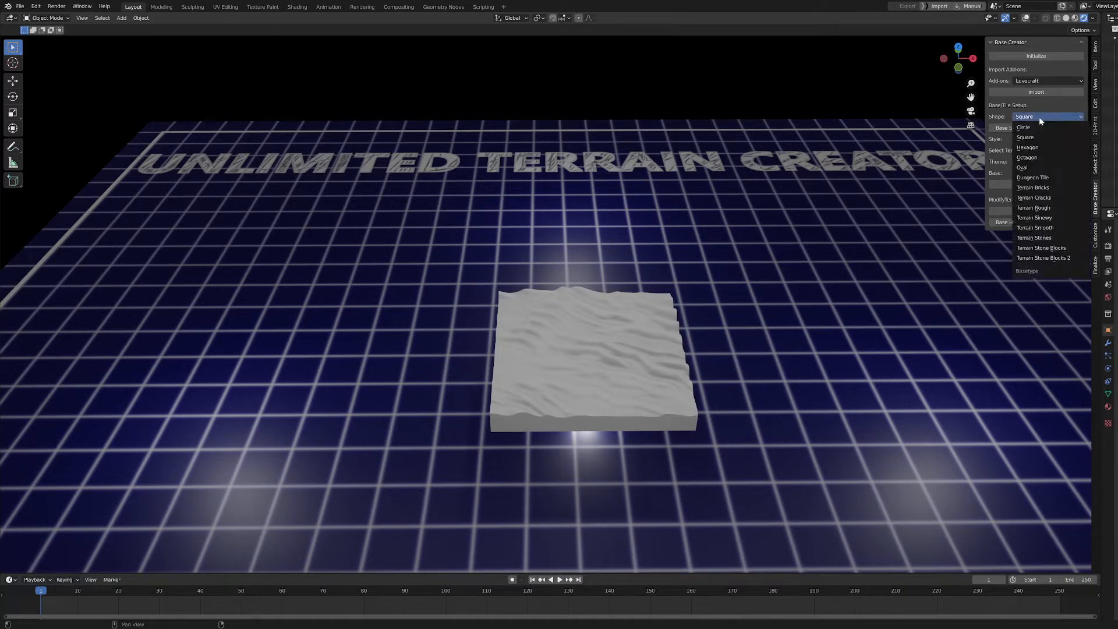
left_click(1044, 149)
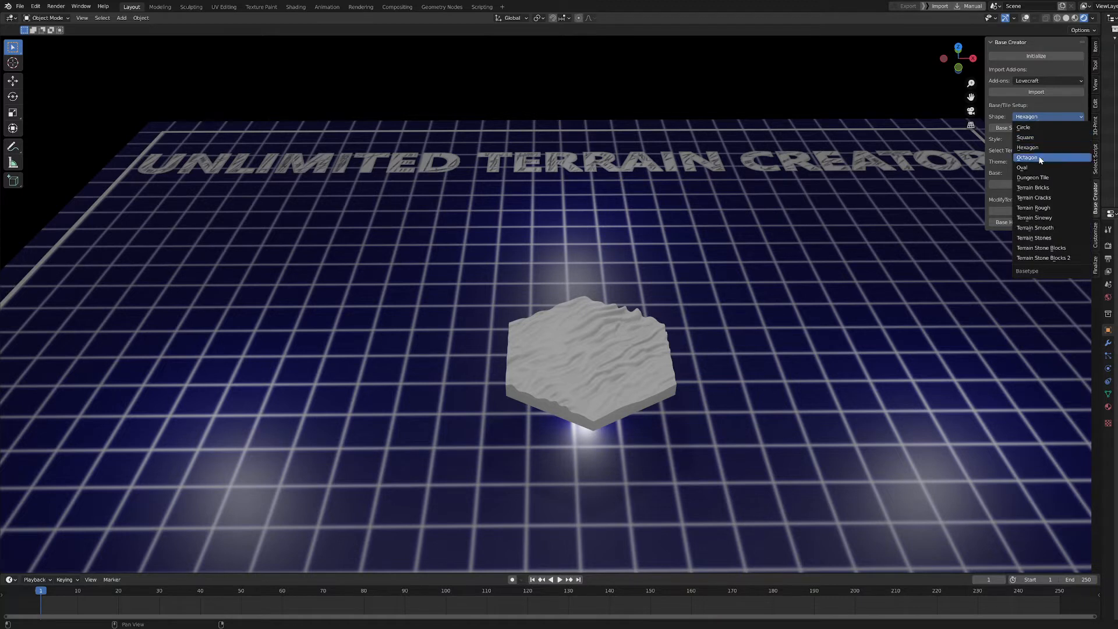
left_click(1040, 158)
left_click(1035, 117)
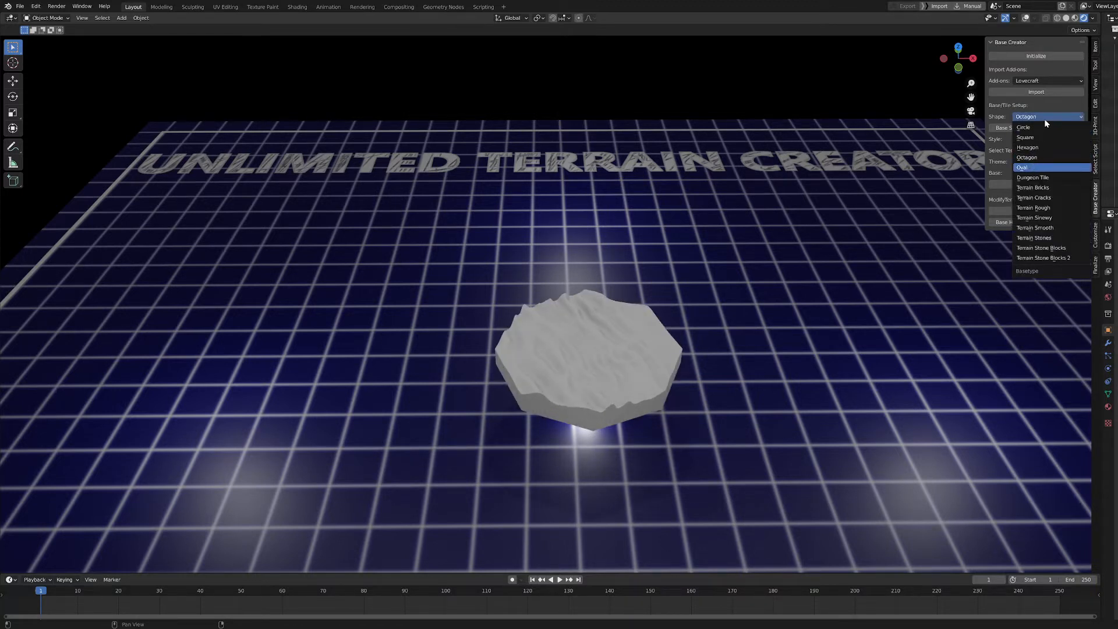
left_click(1040, 167)
left_click(1044, 119)
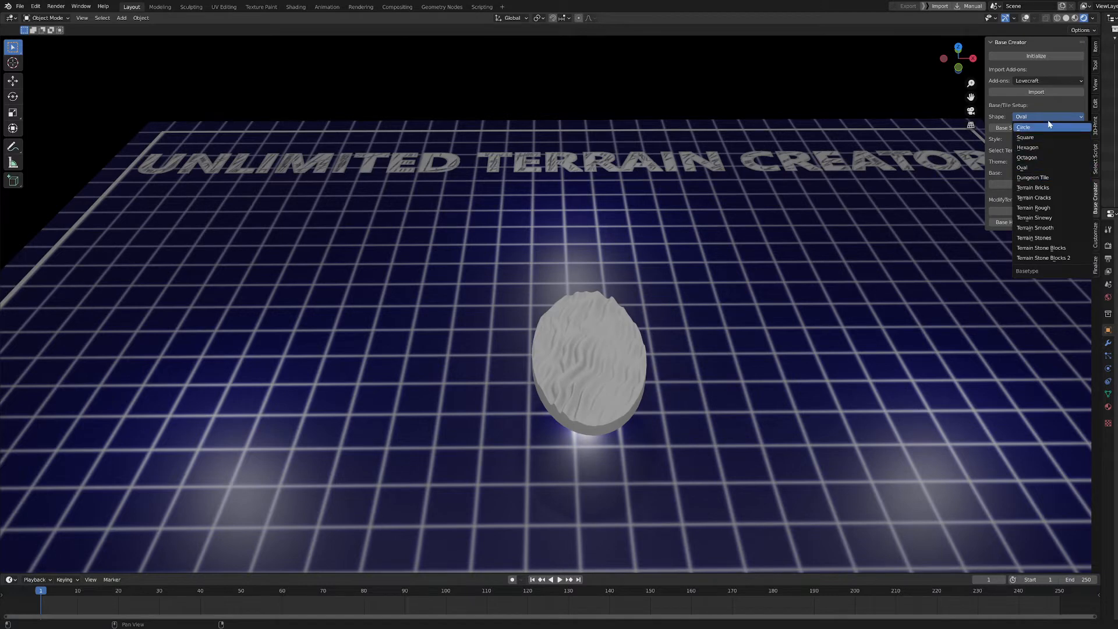
left_click(1047, 119)
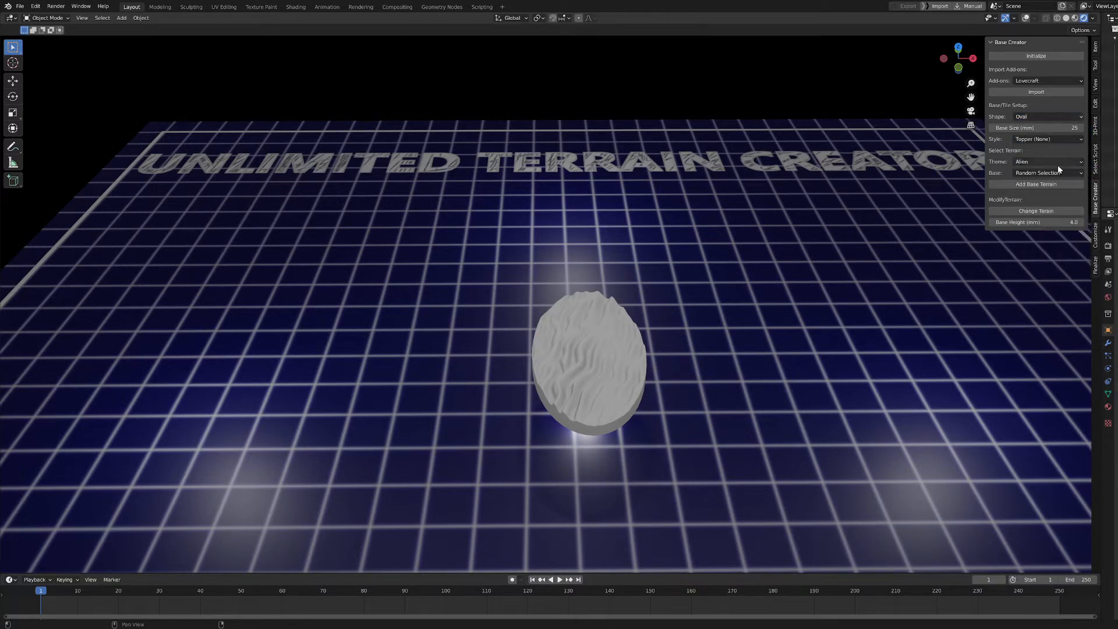
Step: Enlarge the oval base to 87 mm and regenerate its terrain to get new variations of the surface
middle_click_drag(625, 434, 551, 461)
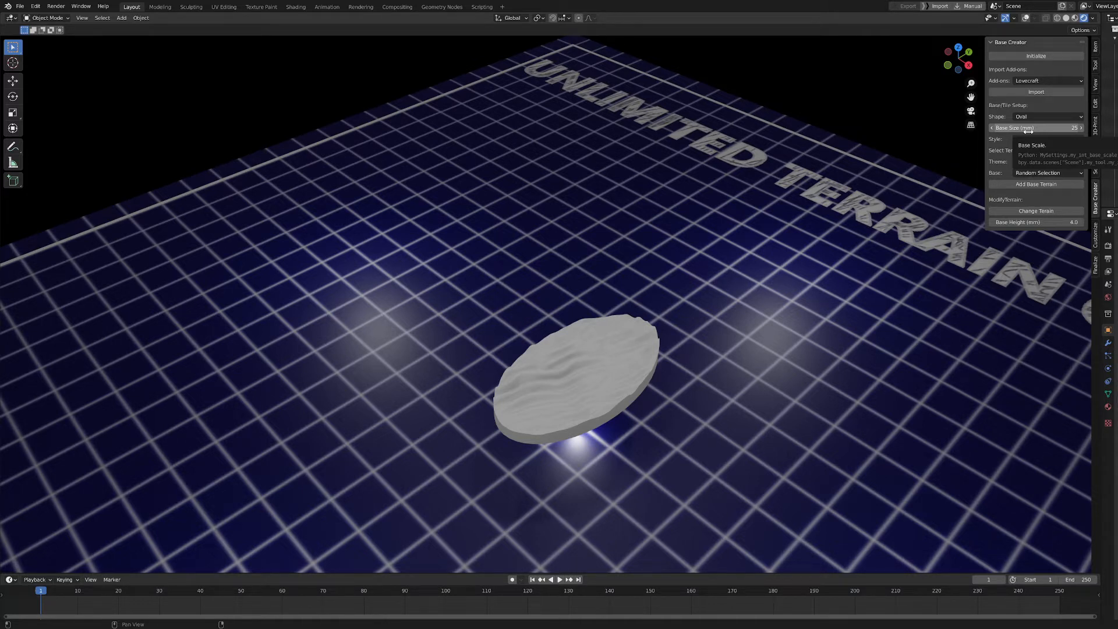
left_click_drag(1028, 131, 1090, 131)
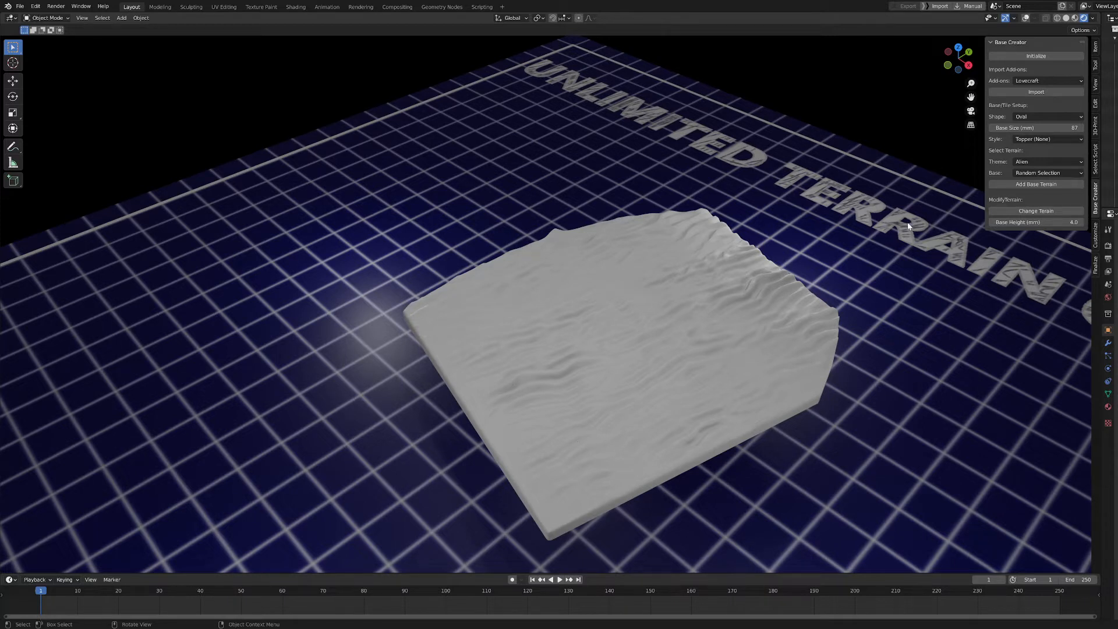
left_click(1024, 213)
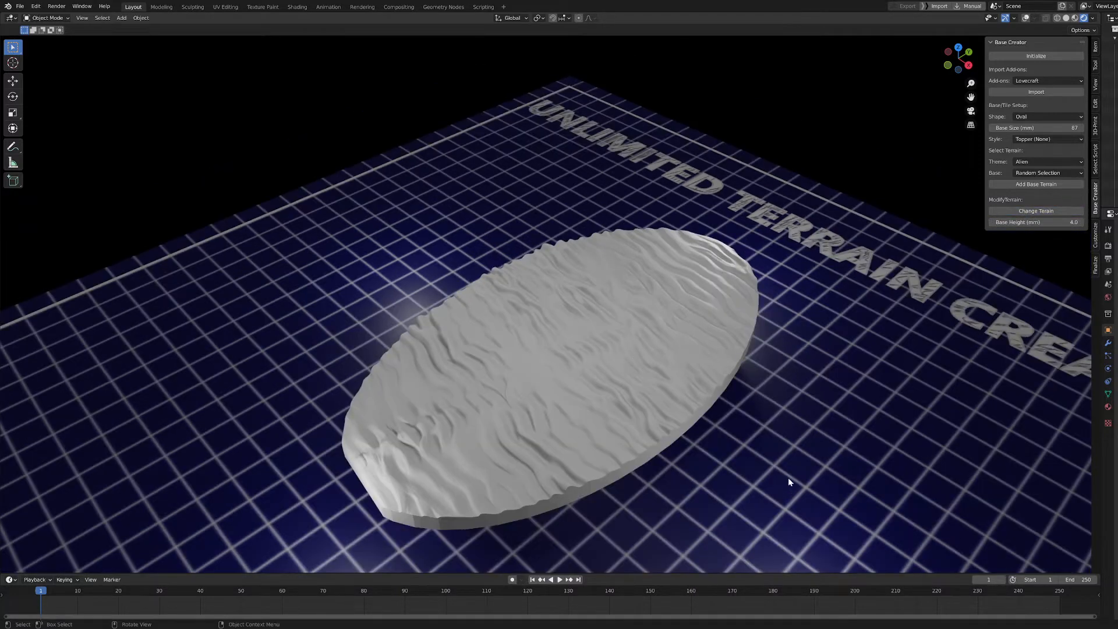
middle_click_drag(789, 478, 736, 498)
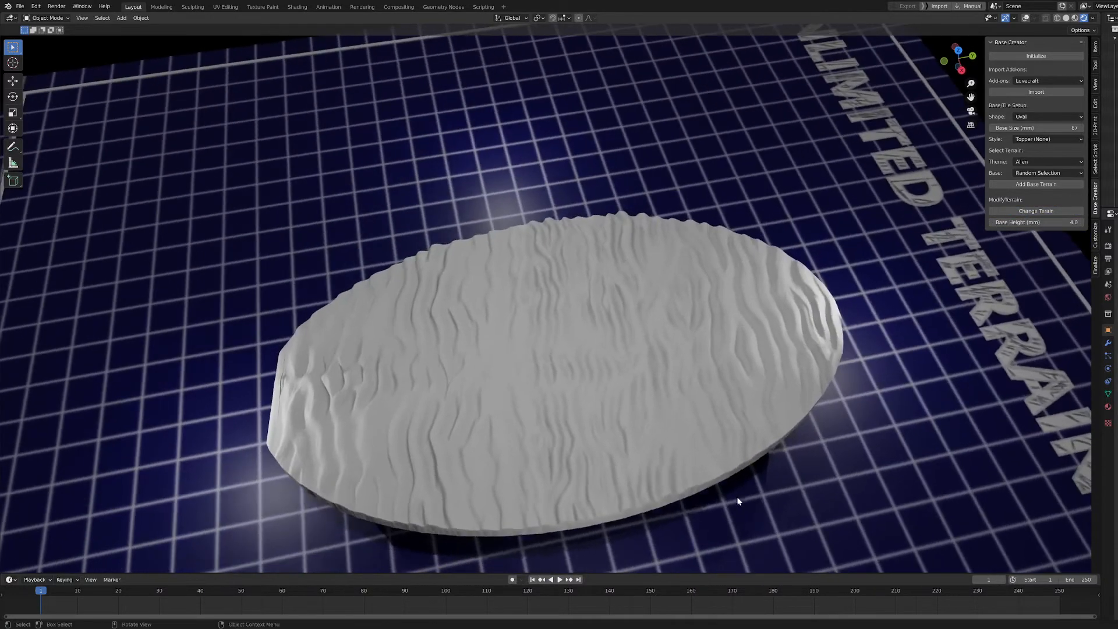
left_click(1036, 212)
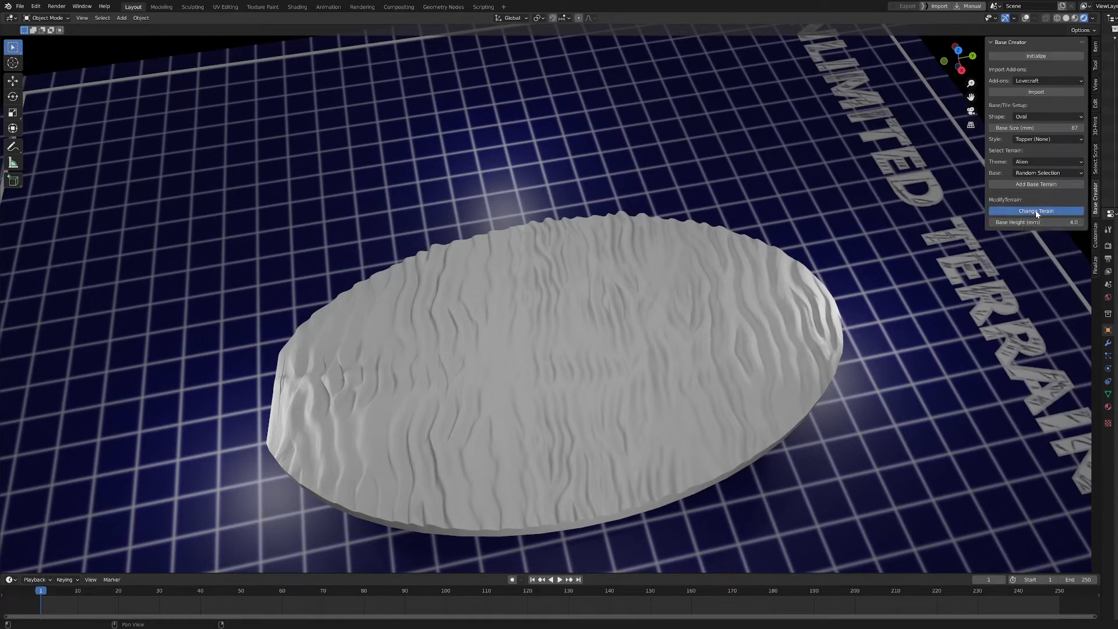
left_click(1036, 211)
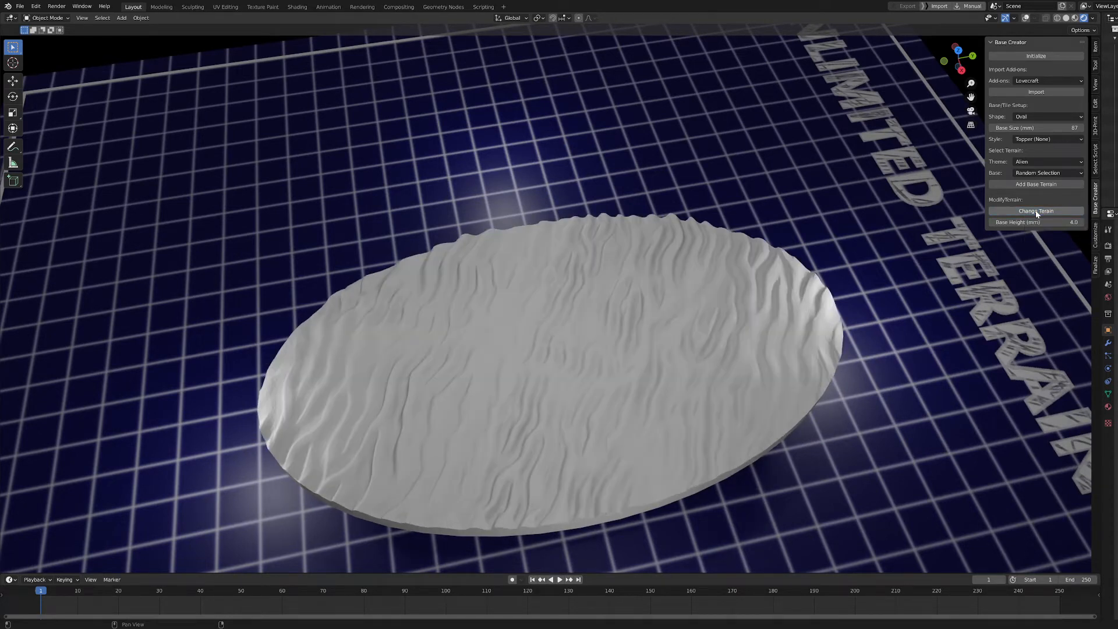
Step: Change the base shape to Square and regenerate the terrain to inspect the new surface variation
left_click(1046, 117)
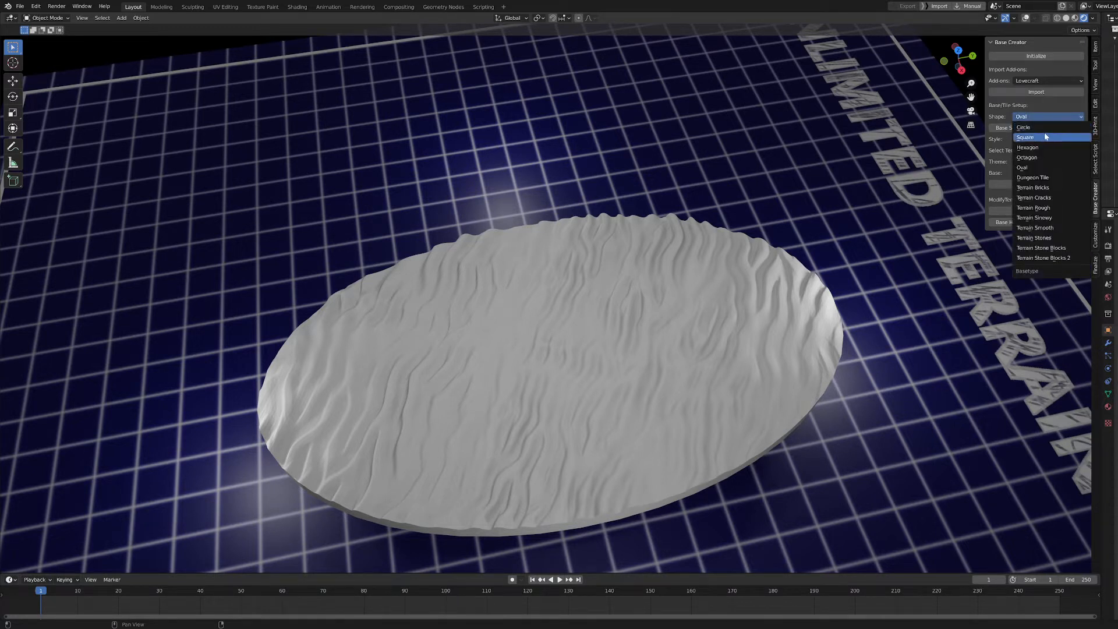
left_click(1047, 137)
left_click(1036, 211)
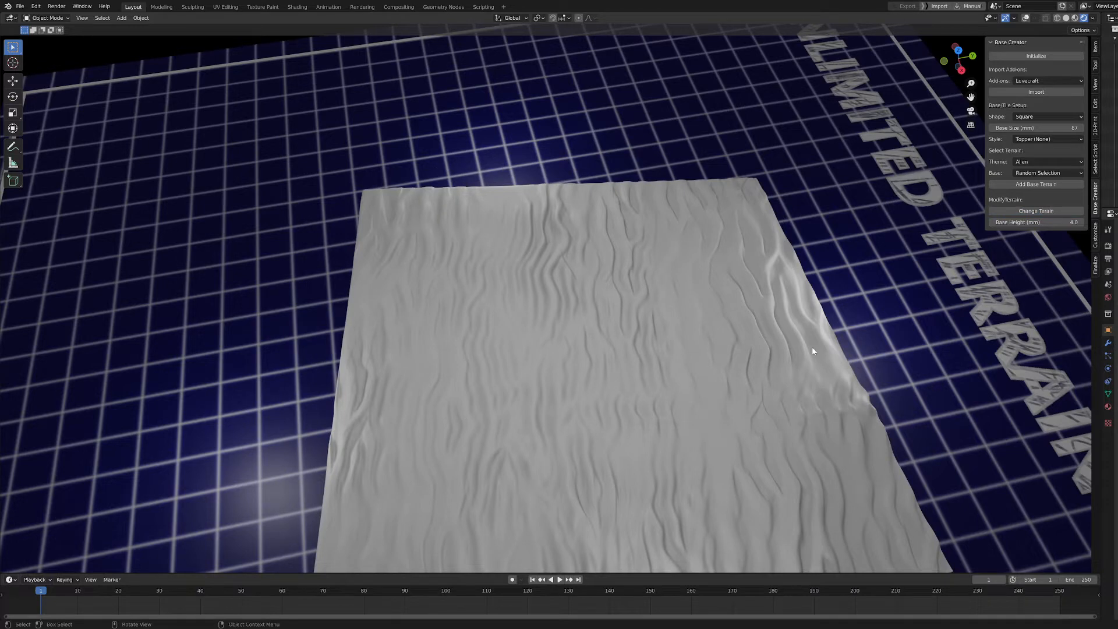
left_click(1024, 211)
scroll(741, 326, "down", 3)
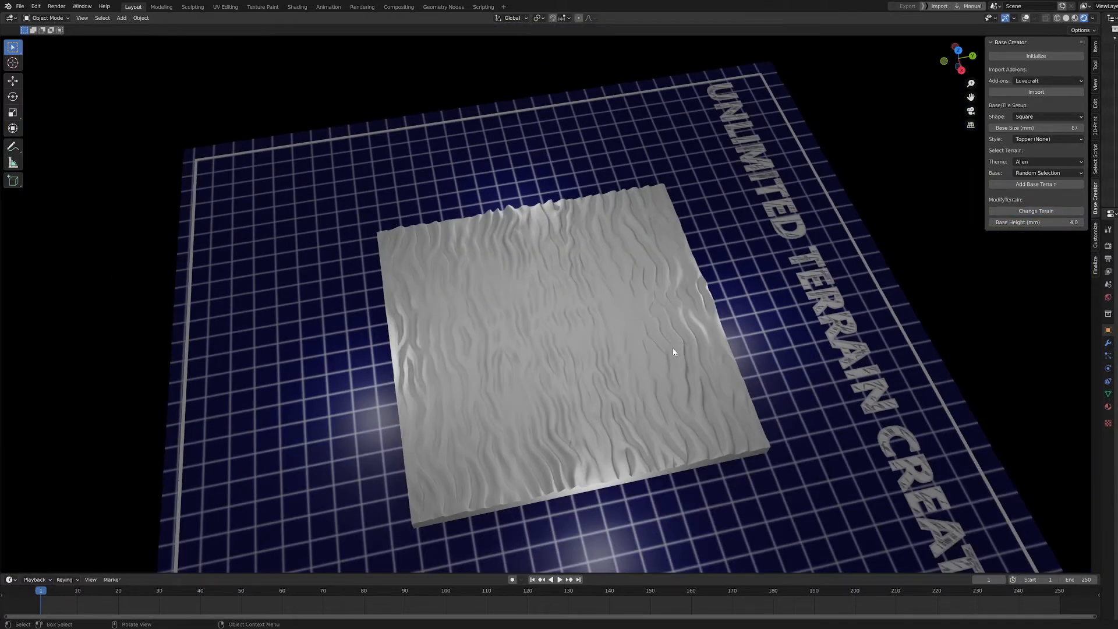
scroll(673, 348, "up", 3)
middle_click_drag(790, 430, 931, 311)
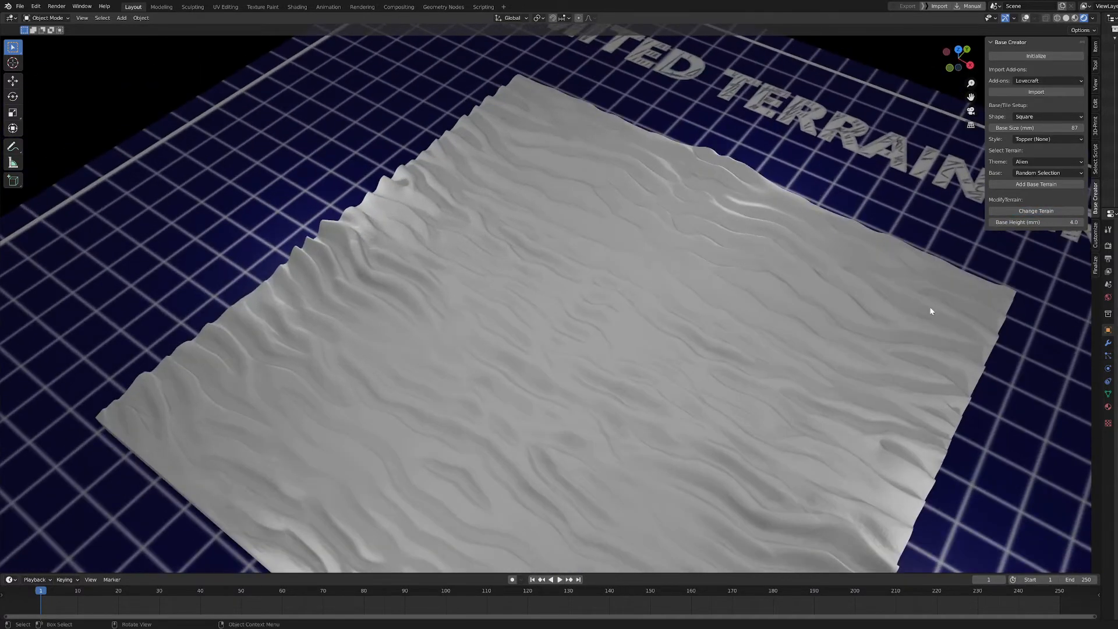
scroll(884, 364, "down", 2)
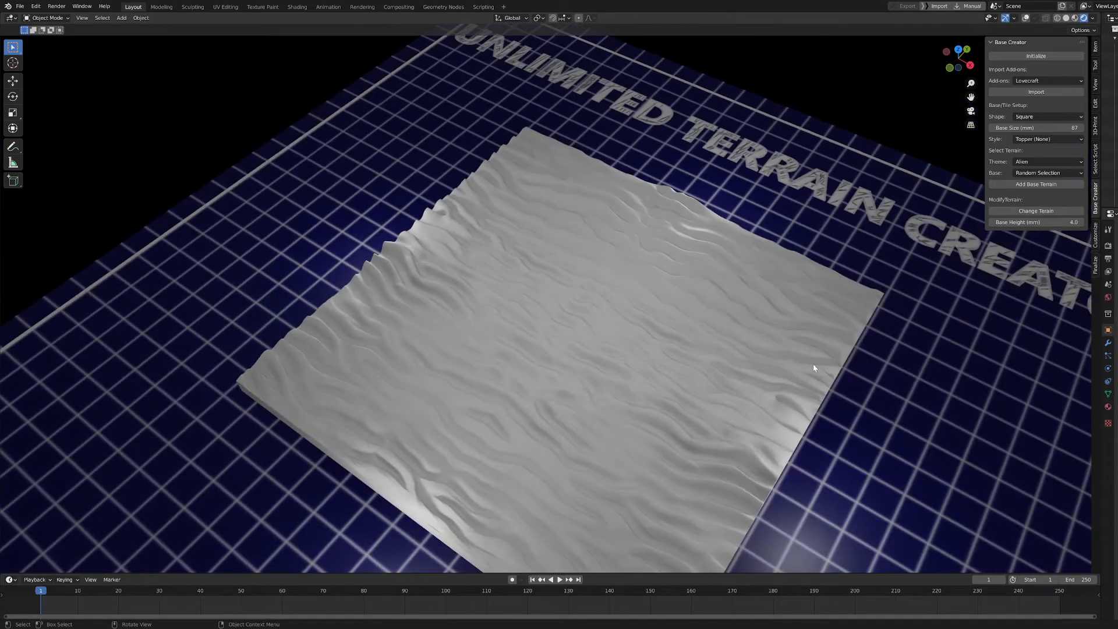
middle_click_drag(734, 391, 791, 374)
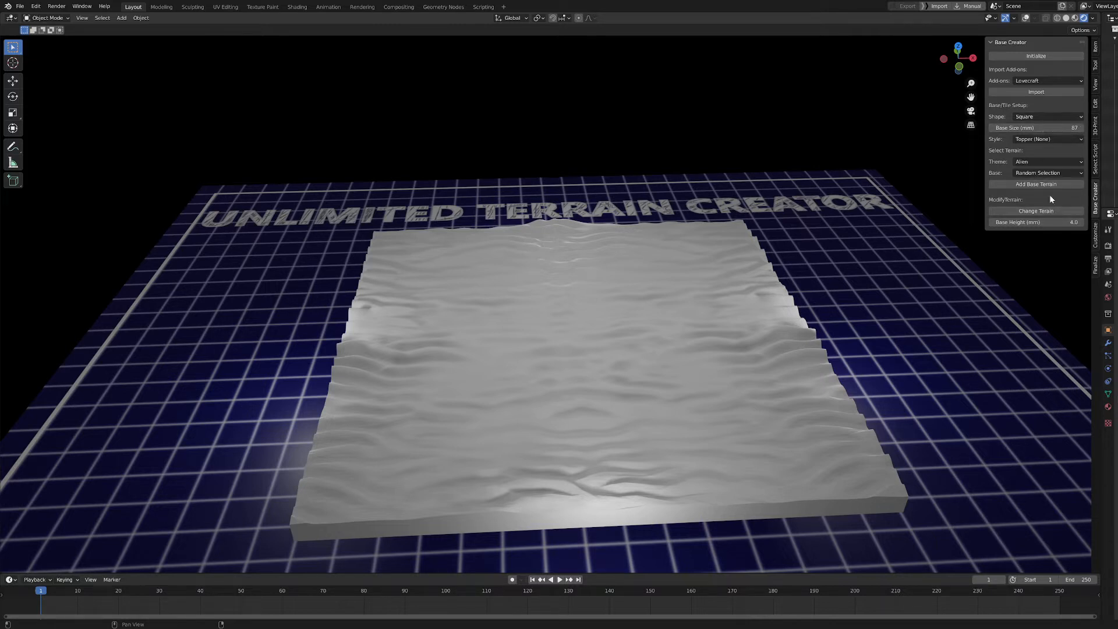
Step: Change the base shape to Hexagon and reduce the base size to 35 mm
left_click(1039, 117)
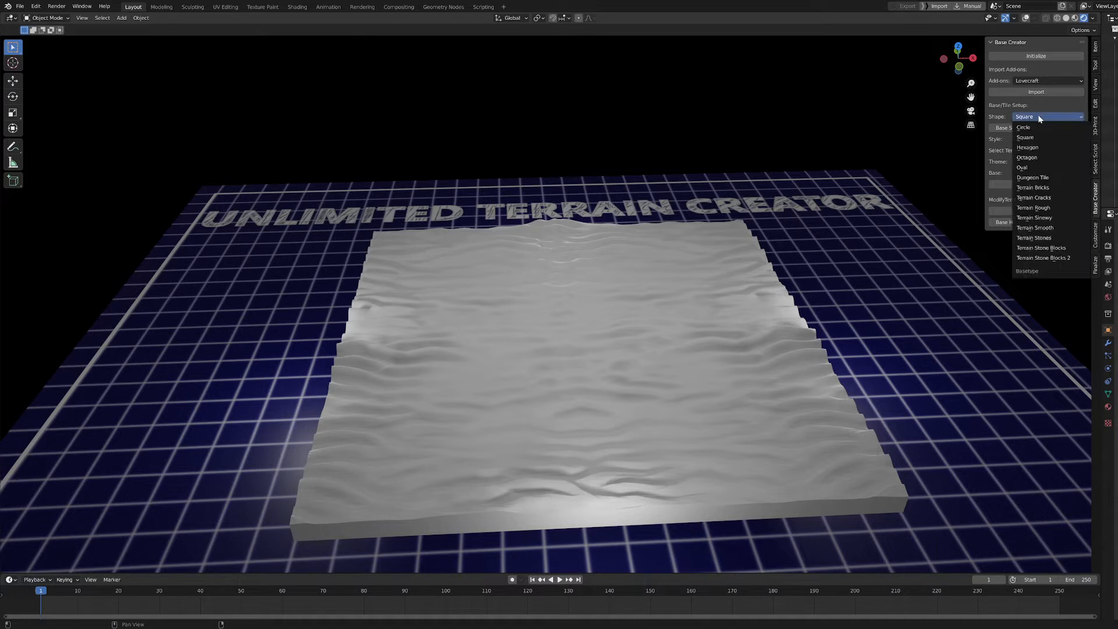
left_click(1047, 148)
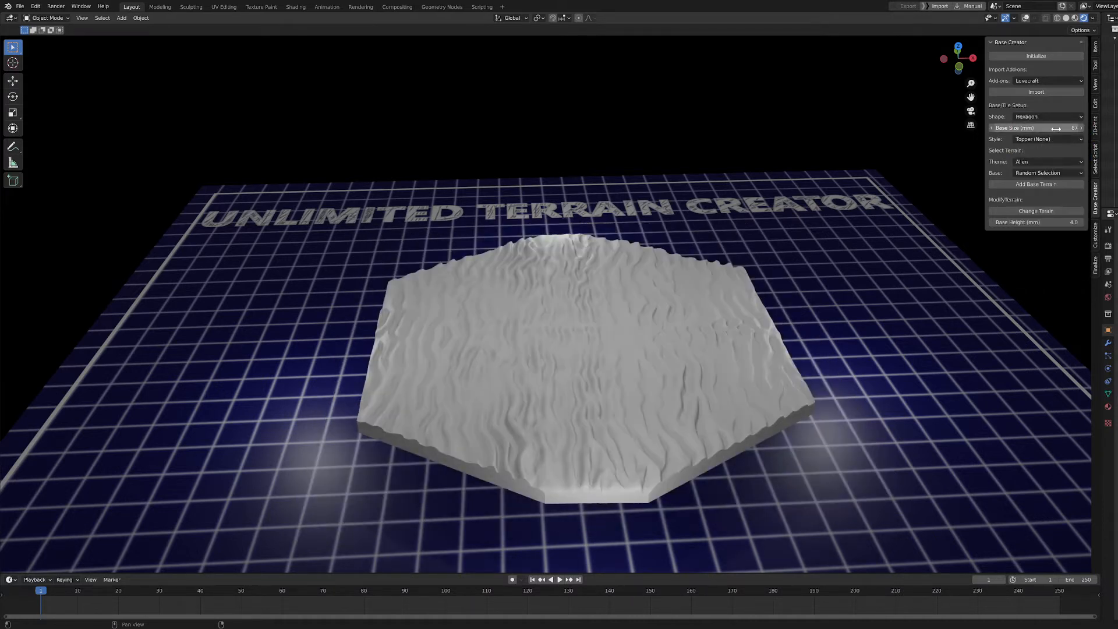
left_click_drag(1053, 128, 879, 128)
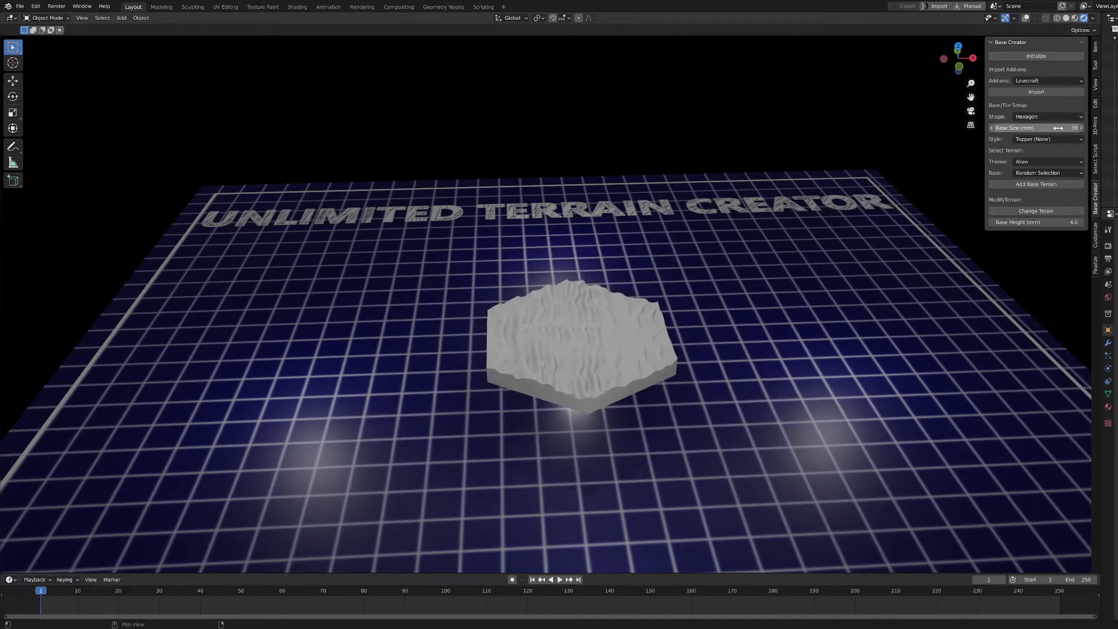
mouse_move(1045, 124)
left_mouse_down()
mouse_move(982, 124)
mouse_move(1107, 124)
mouse_move(979, 124)
mouse_move(1030, 125)
left_mouse_up()
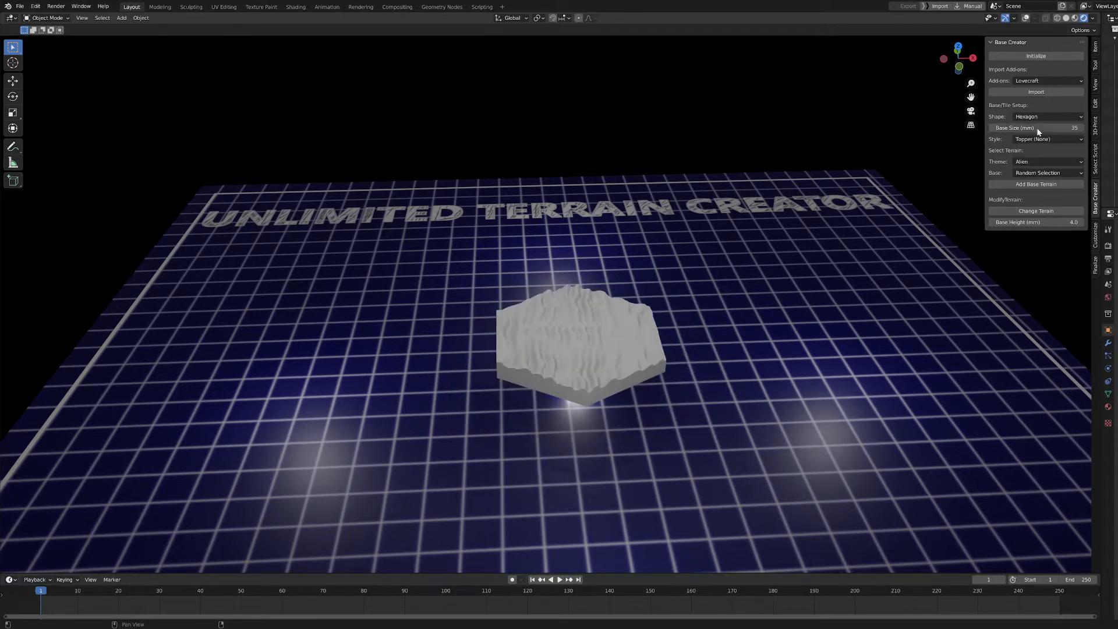
scroll(612, 456, "up", 1)
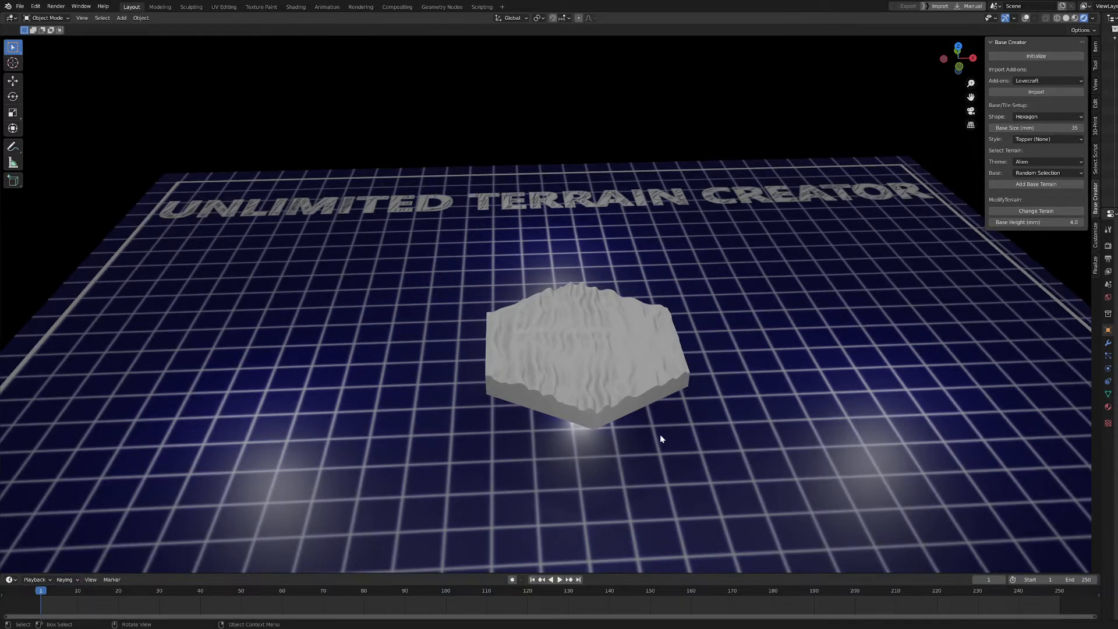
middle_click_drag(659, 434, 849, 207)
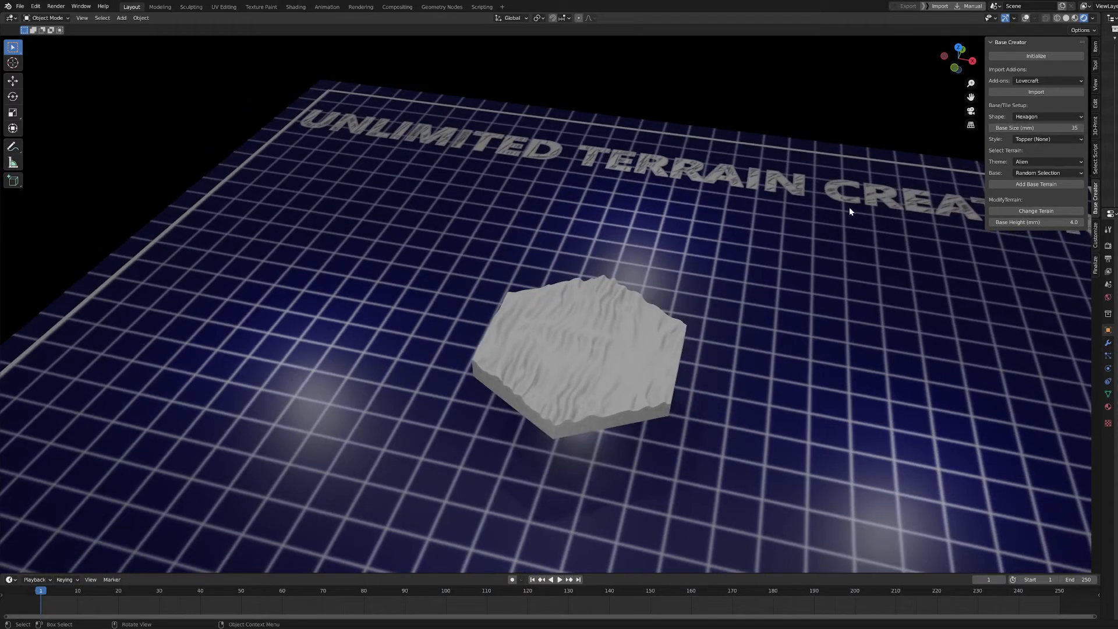
Step: Set the exact base size of the hexagon to 25 mm
left_click(1025, 127)
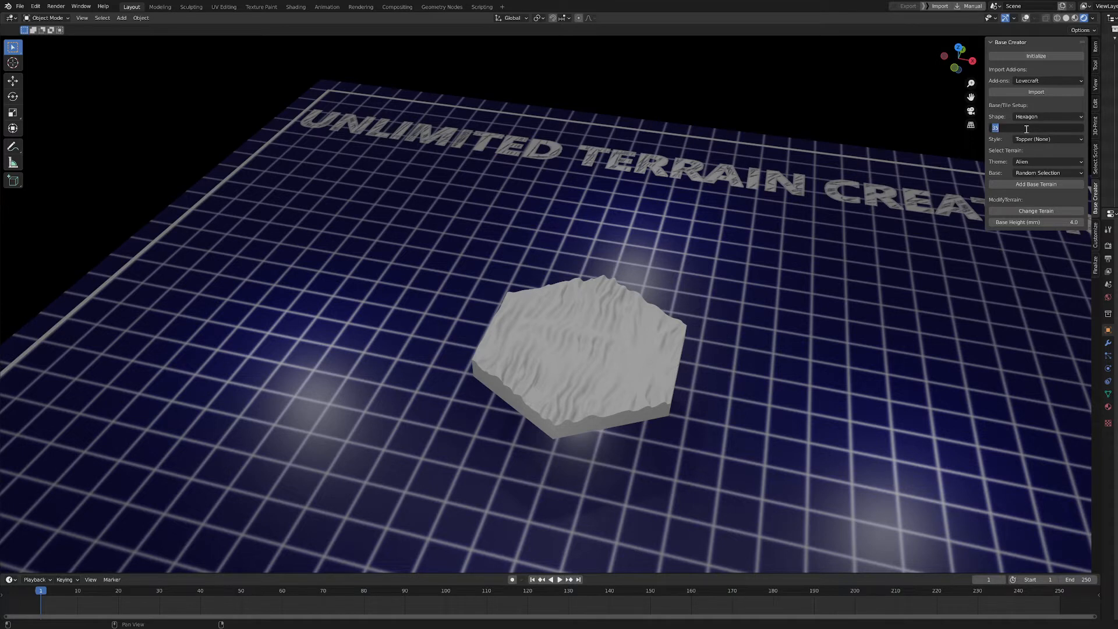
type("25")
key("Return")
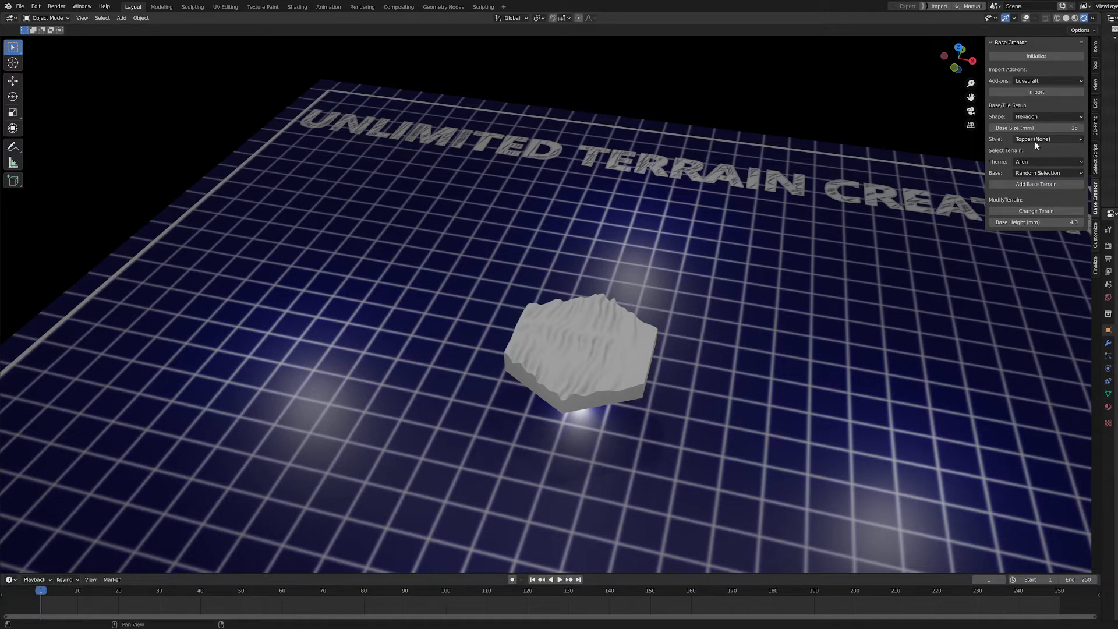
Step: Examine the hexagonal topper from the side and review the available base styles
middle_click_drag(742, 339, 720, 309)
scroll(648, 365, "up", 3)
scroll(645, 368, "down", 4, "shift")
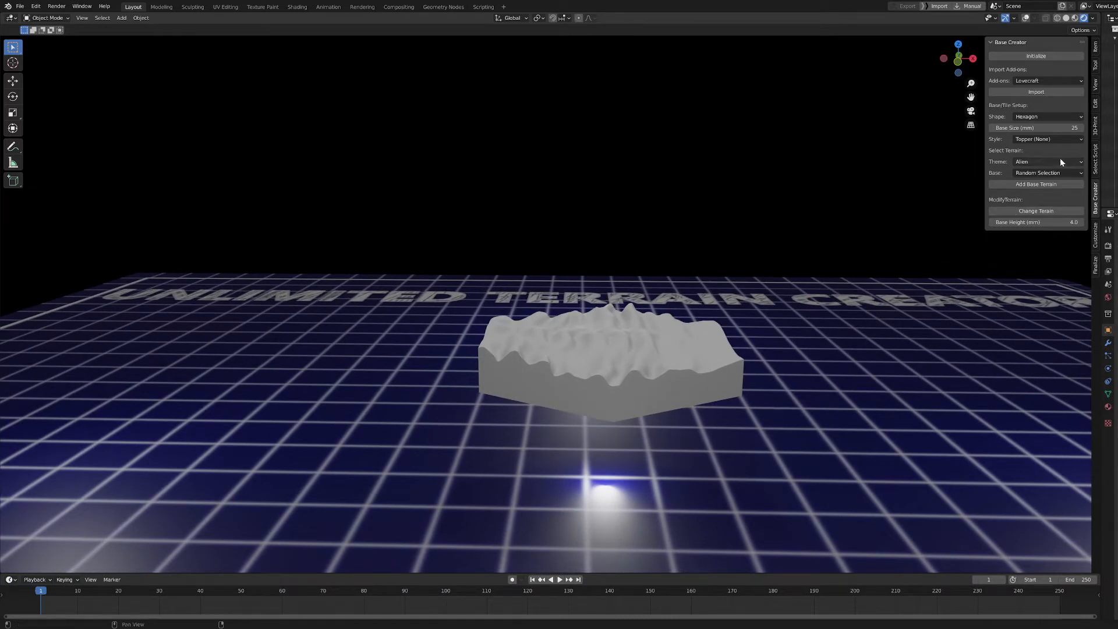
left_click(1029, 141)
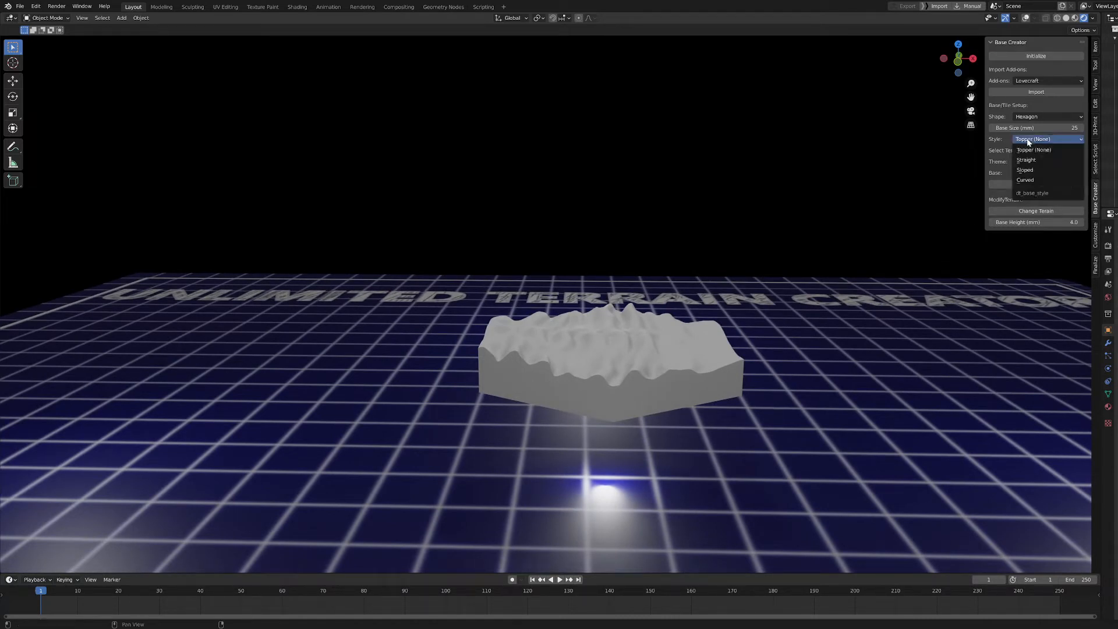
Step: Keep the Topper (None) style and increase the hexagon's base size to 36 mm
middle_click_drag(499, 325, 572, 381)
left_click_drag(1034, 128, 1089, 128)
scroll(791, 304, "down", 3)
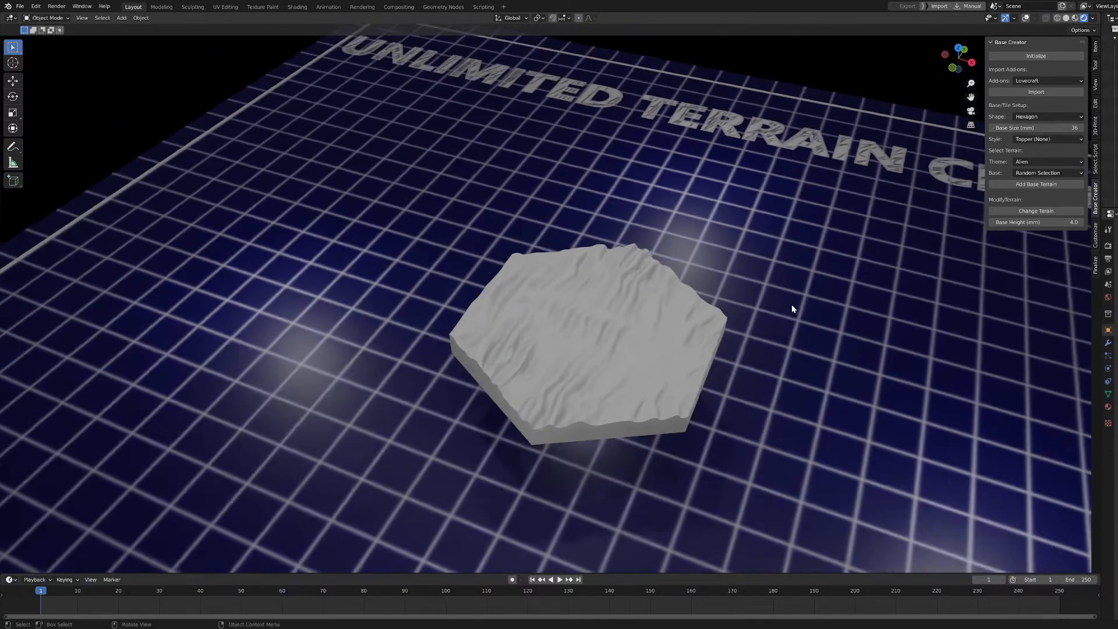
Step: Try the Straight base style on the hexagonal topper and view its side walls
middle_click_drag(791, 304, 777, 276)
scroll(778, 280, "up", 3)
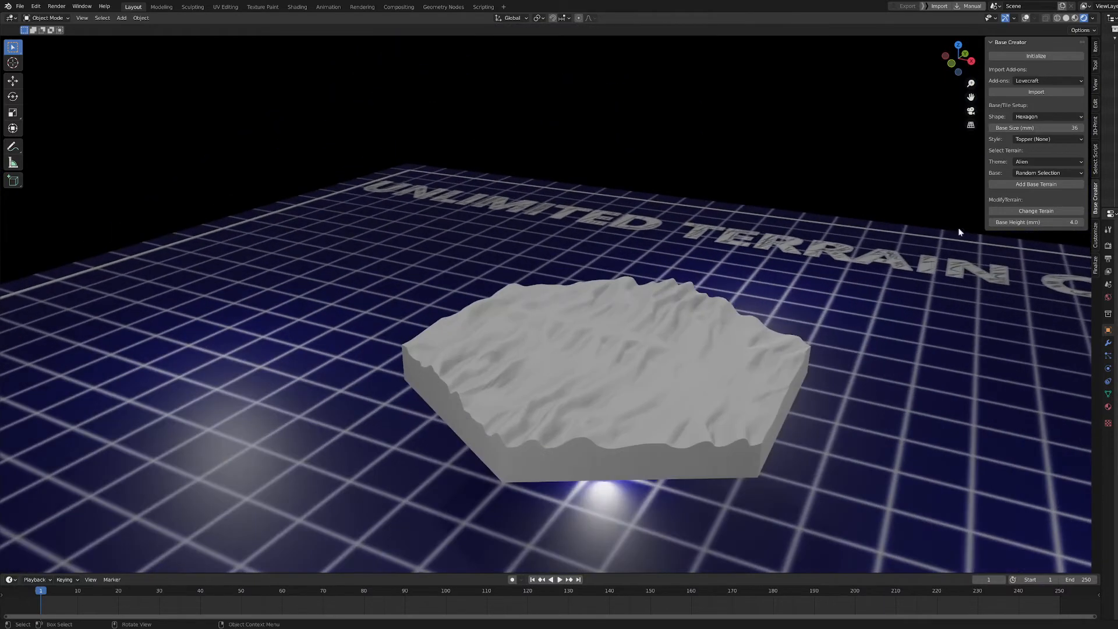
left_click(1039, 139)
left_click(1059, 139)
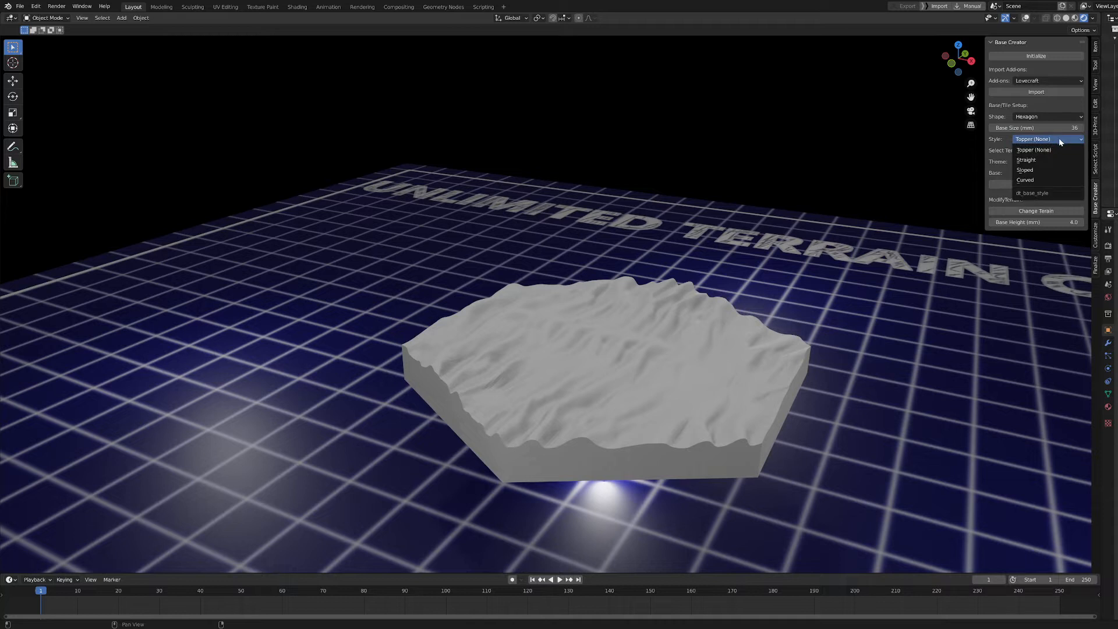
left_click(1047, 161)
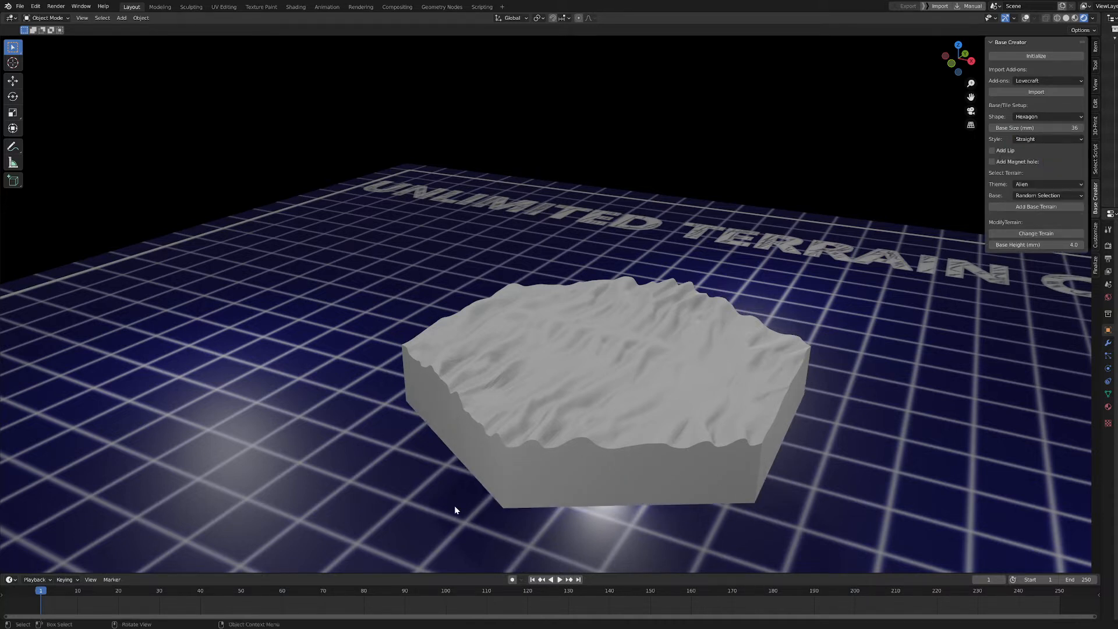
middle_click_drag(454, 506, 494, 498)
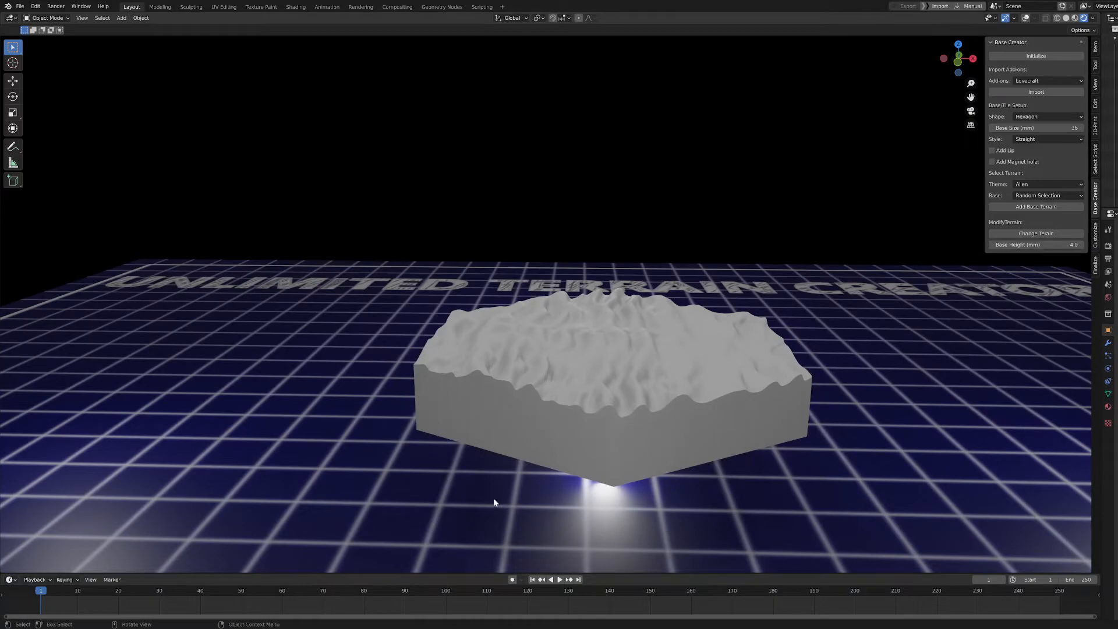
Step: Try the Sloped and Curved base styles on the hexagon and compare their edges
left_click(1042, 144)
left_click(1042, 165)
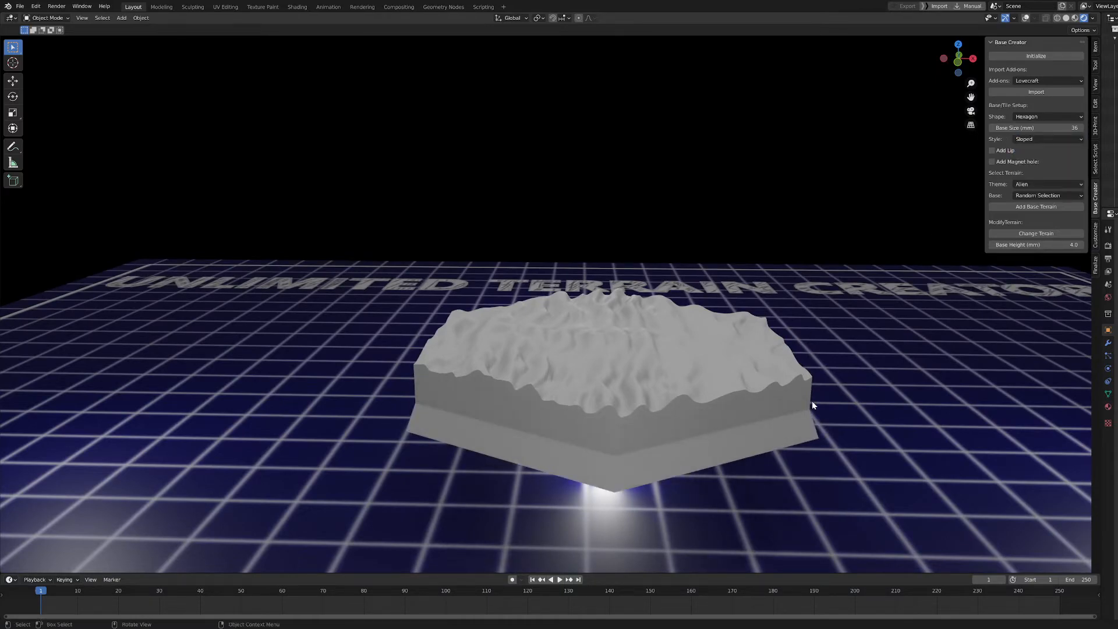
middle_click_drag(812, 400, 664, 402)
left_click(1049, 139)
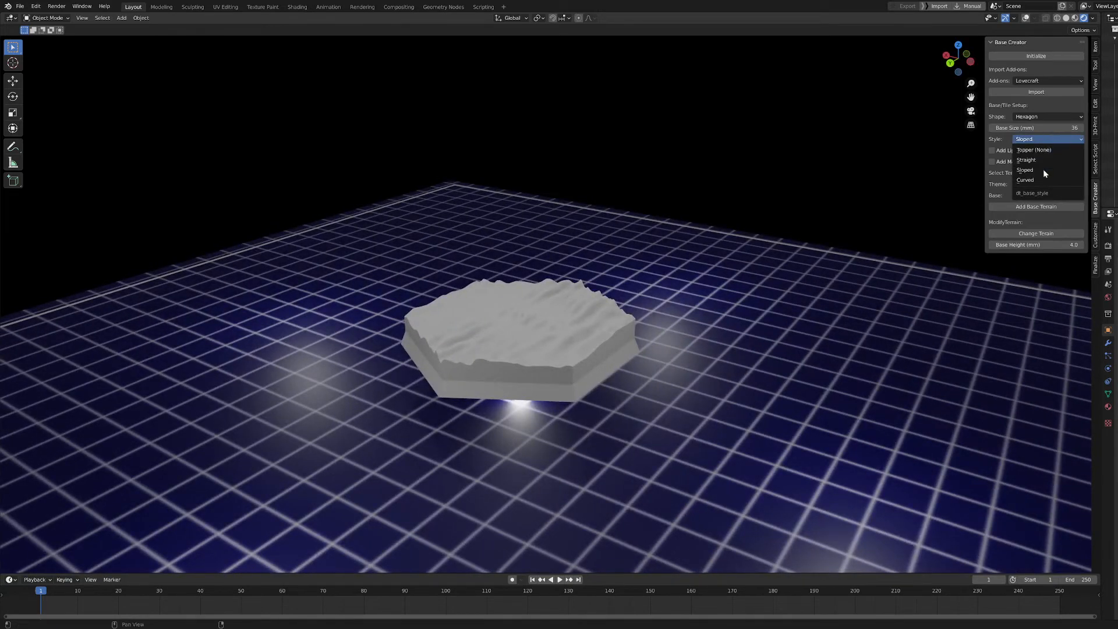
left_click(1025, 179)
middle_click_drag(707, 358, 838, 376)
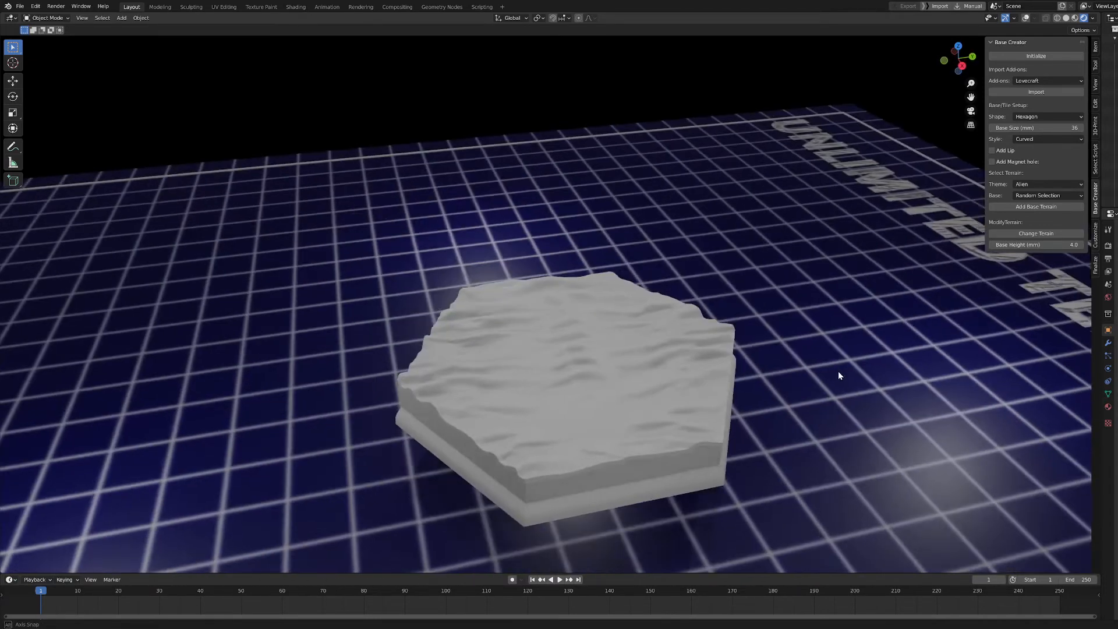
Step: Switch the hexagon's base style back to Sloped for inspection, and return it to Topper (None)
left_click(1042, 139)
left_click(1075, 157)
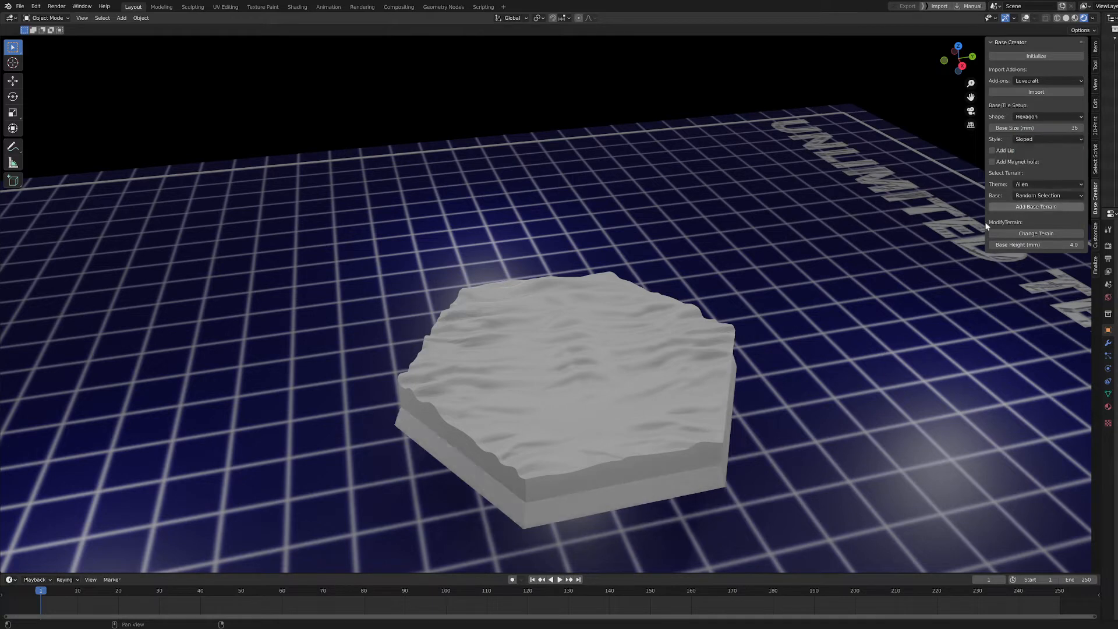
middle_click_drag(801, 299, 734, 284)
scroll(723, 283, "up", 2)
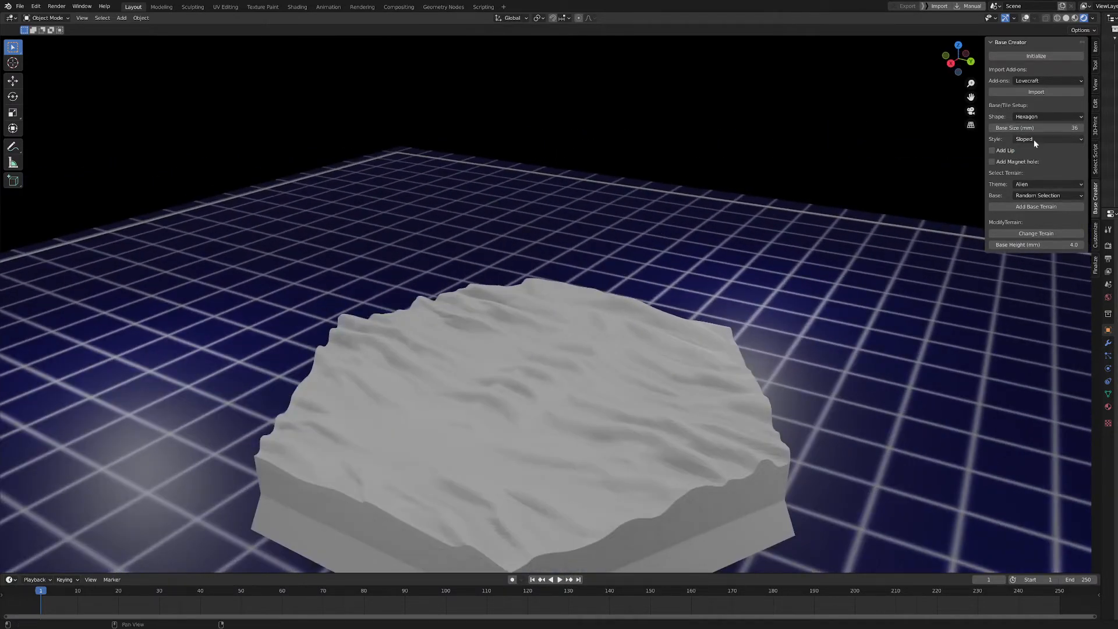
scroll(926, 338, "down", 3)
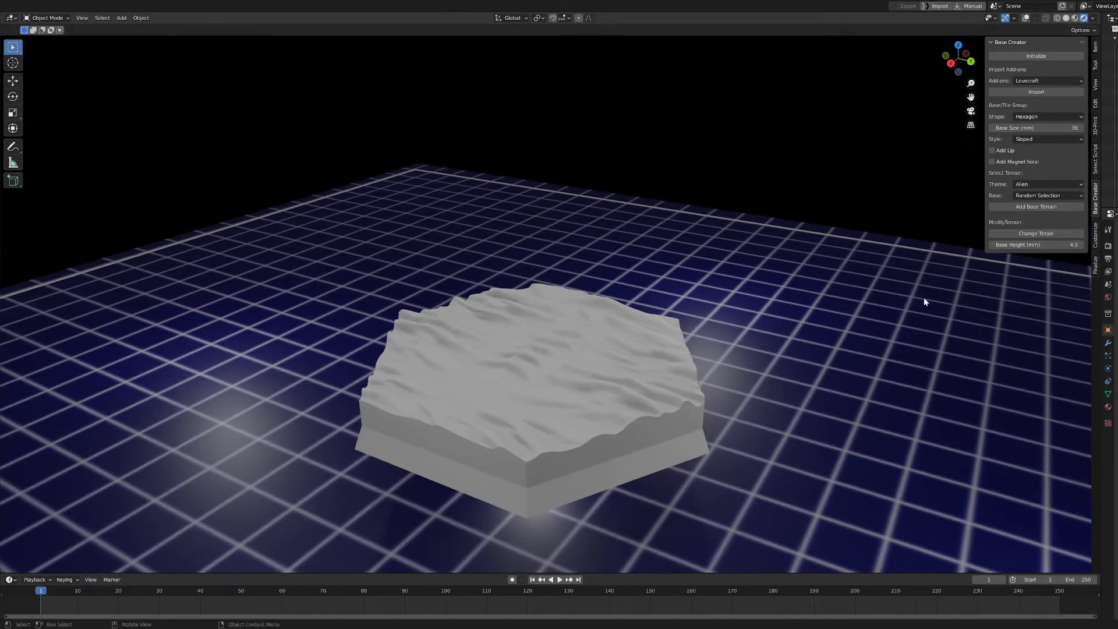
left_click(1040, 139)
left_click(1036, 151)
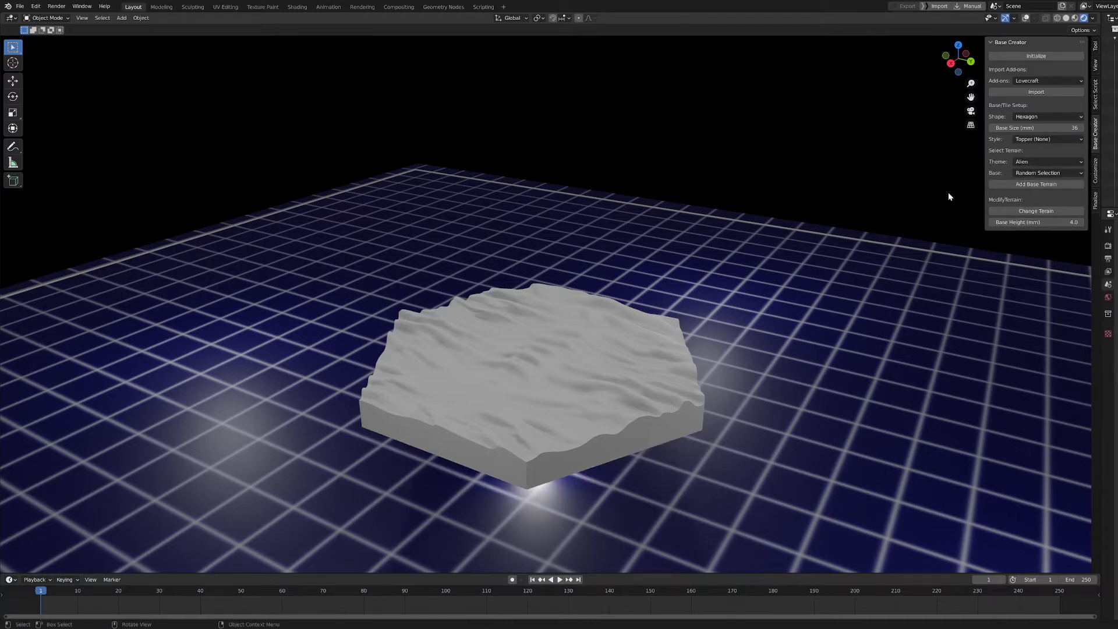
Step: Set the hexagon's base style to Sloped and view its profile up close
left_click(1042, 139)
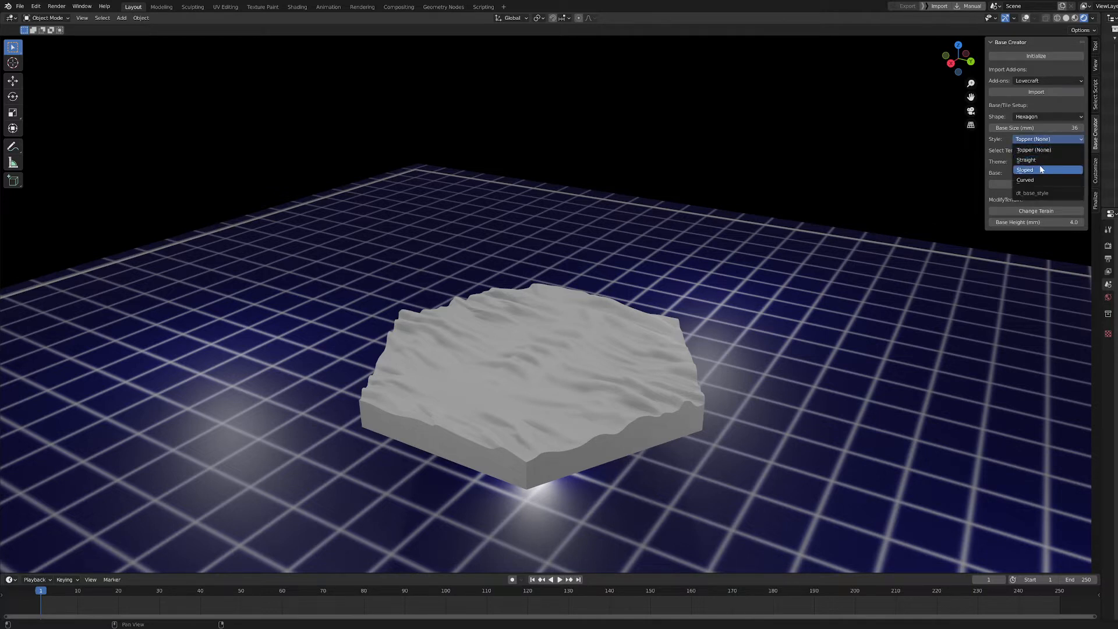
left_click(1042, 169)
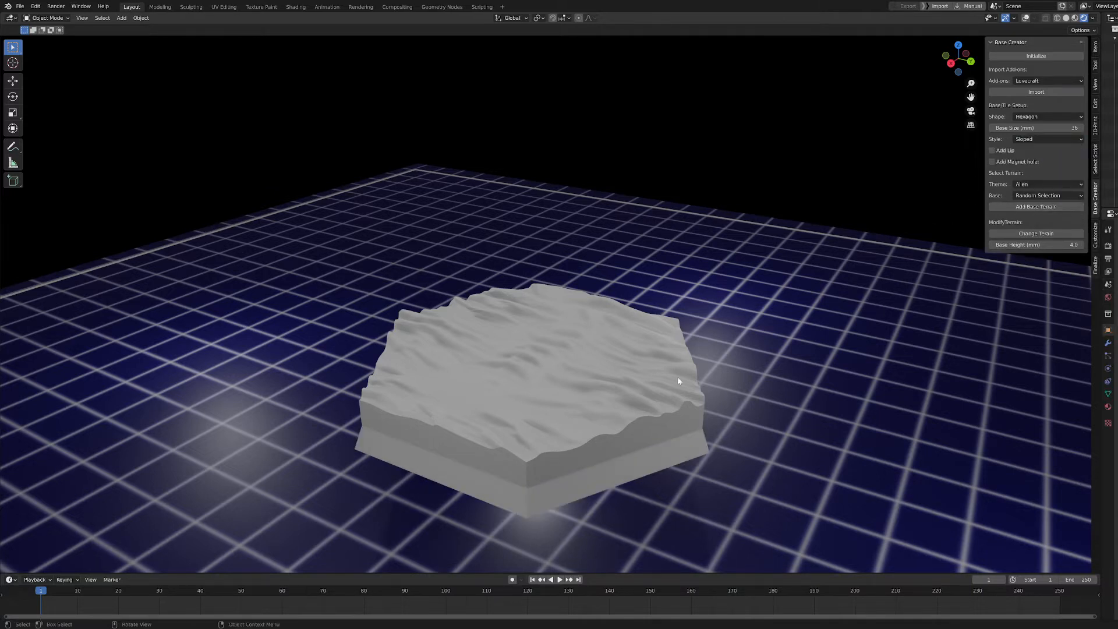
middle_click_drag(677, 376, 692, 338)
scroll(754, 369, "up", 5)
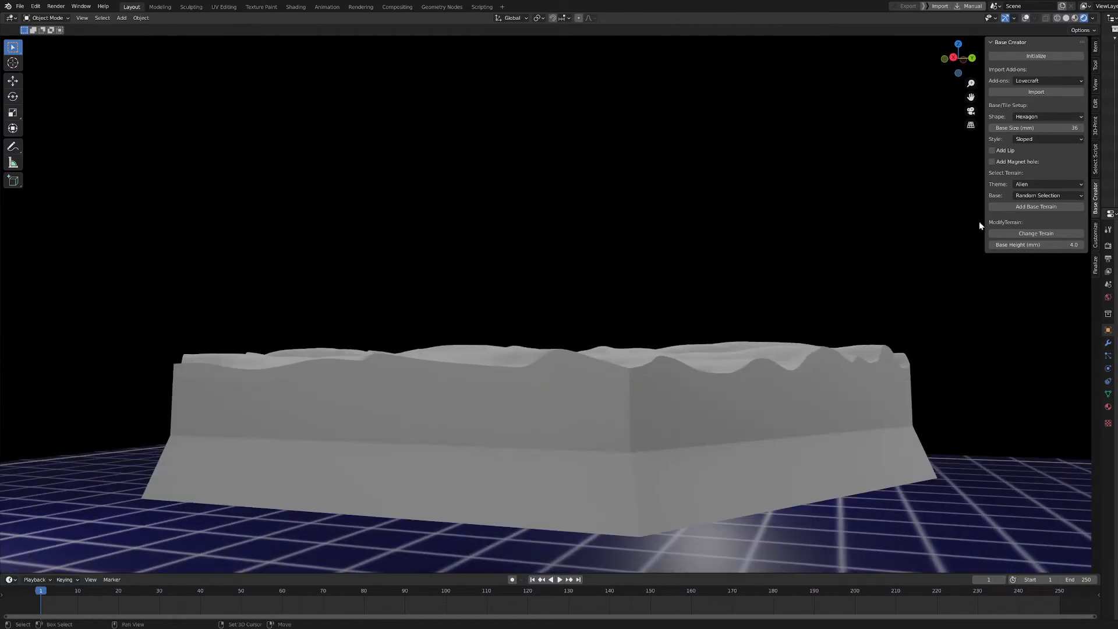
Step: Add a lip to the sloped hexagonal base and inspect it from the side and underneath
left_click(992, 150)
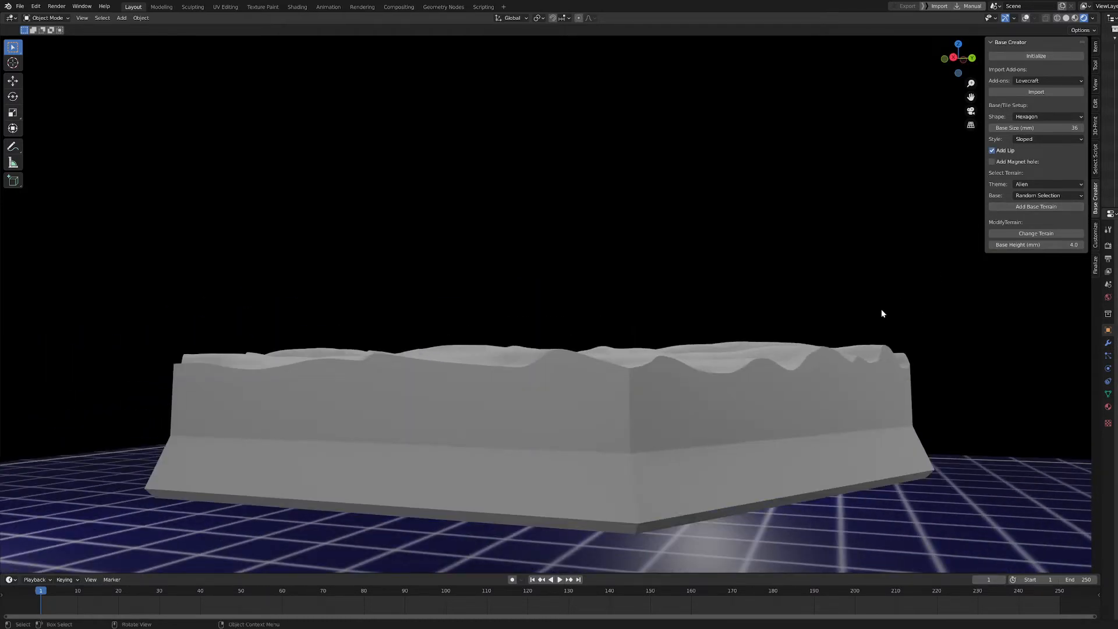
middle_click_drag(980, 566, 813, 439)
middle_click_drag(820, 438, 610, 429)
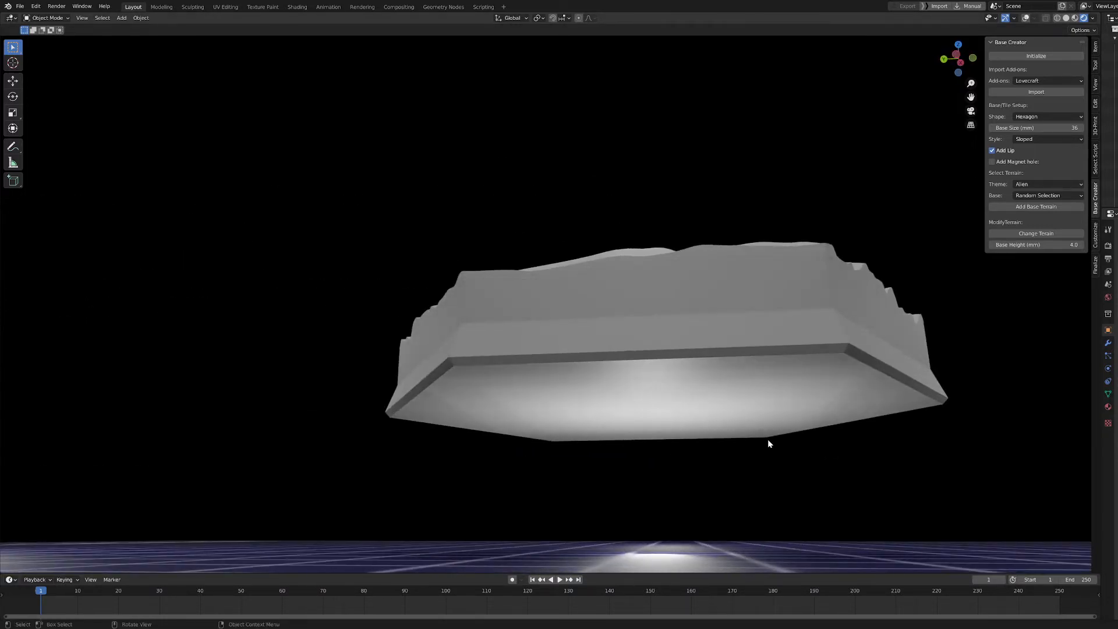
middle_click_drag(768, 439, 923, 489)
Step: Toggle the lip off and on again, add a magnet hole, and inspect the base's underside
left_click(993, 150)
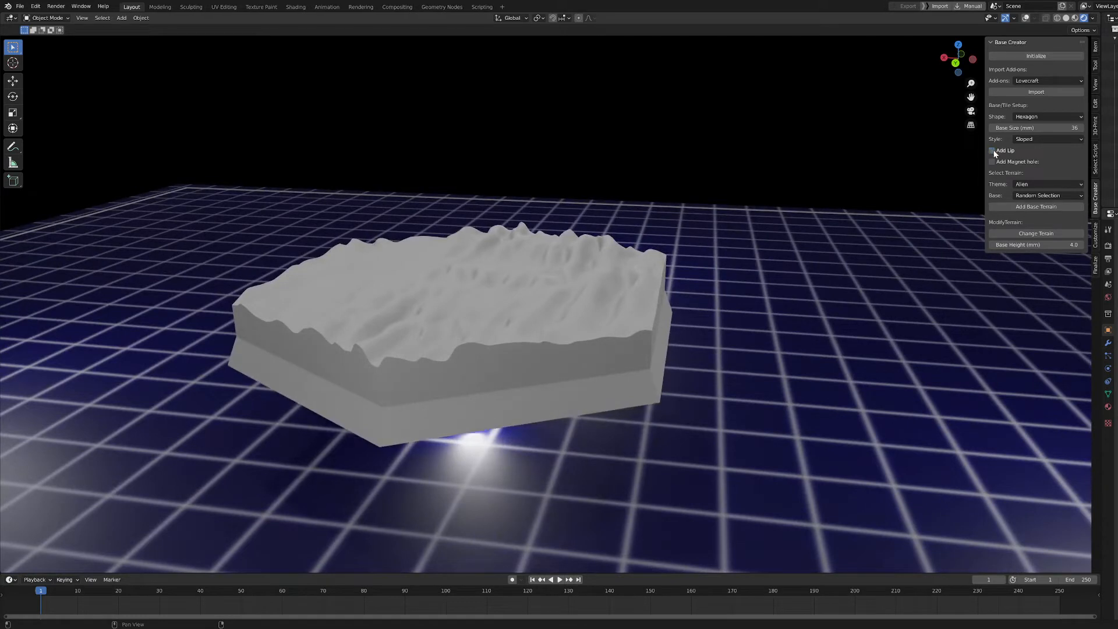
left_click(992, 150)
left_click(992, 162)
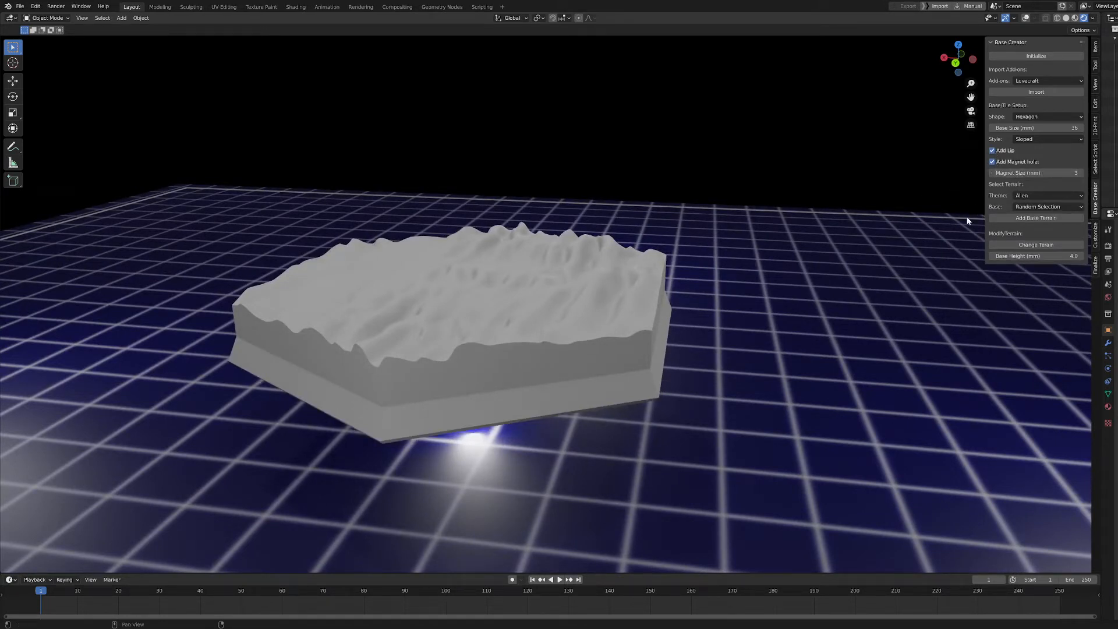
middle_click_drag(658, 395, 706, 353)
scroll(564, 376, "up", 8)
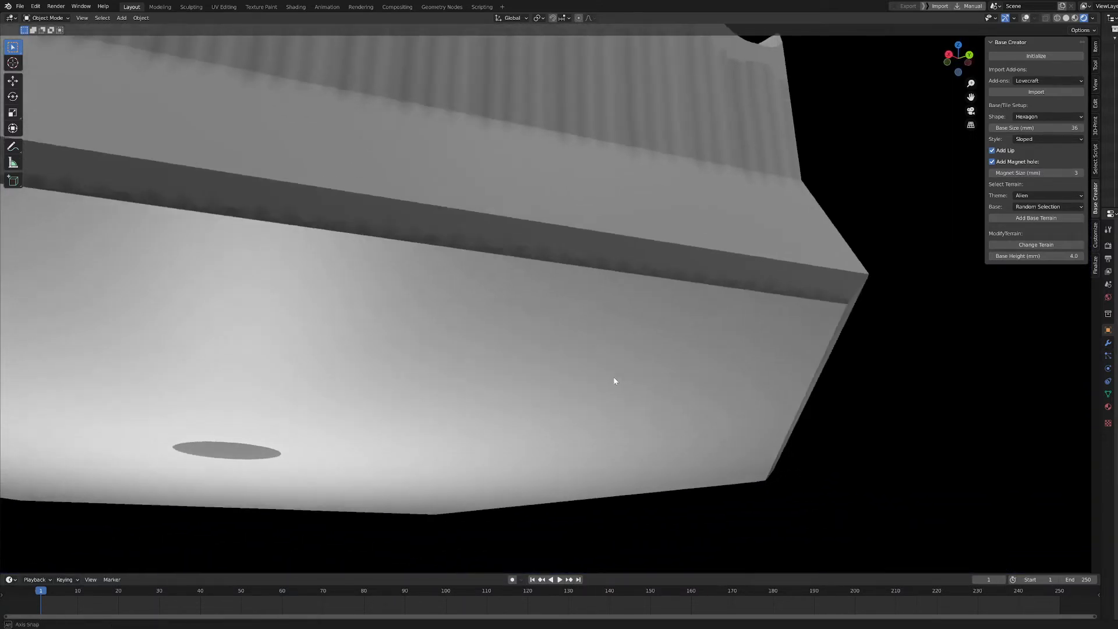
middle_click_drag(614, 378, 744, 349)
scroll(602, 386, "down", 7)
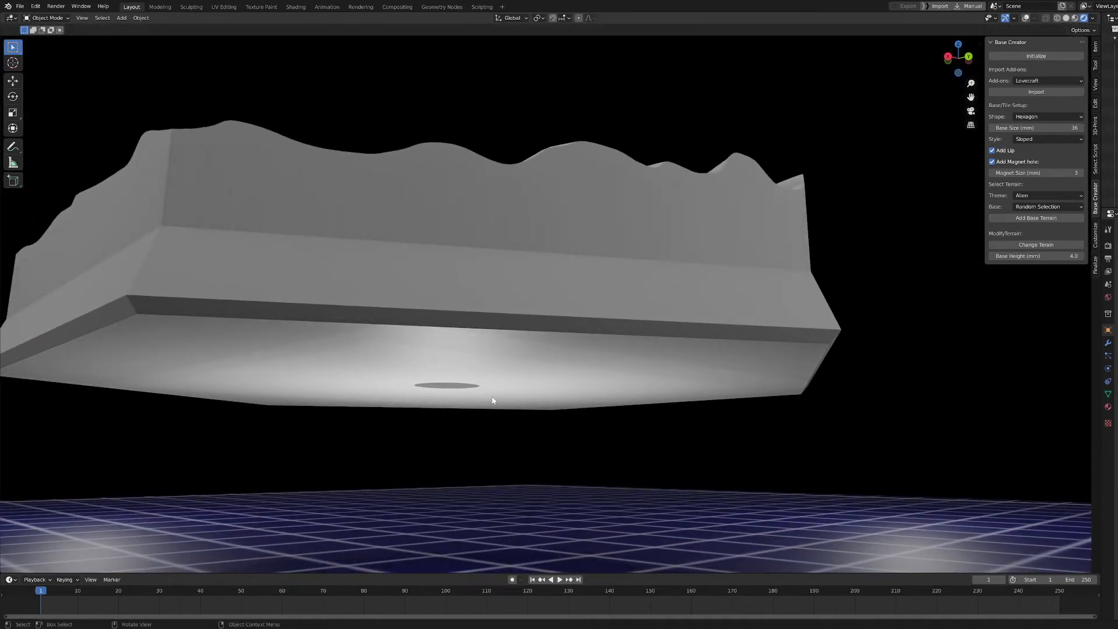
middle_click_drag(493, 401, 712, 303)
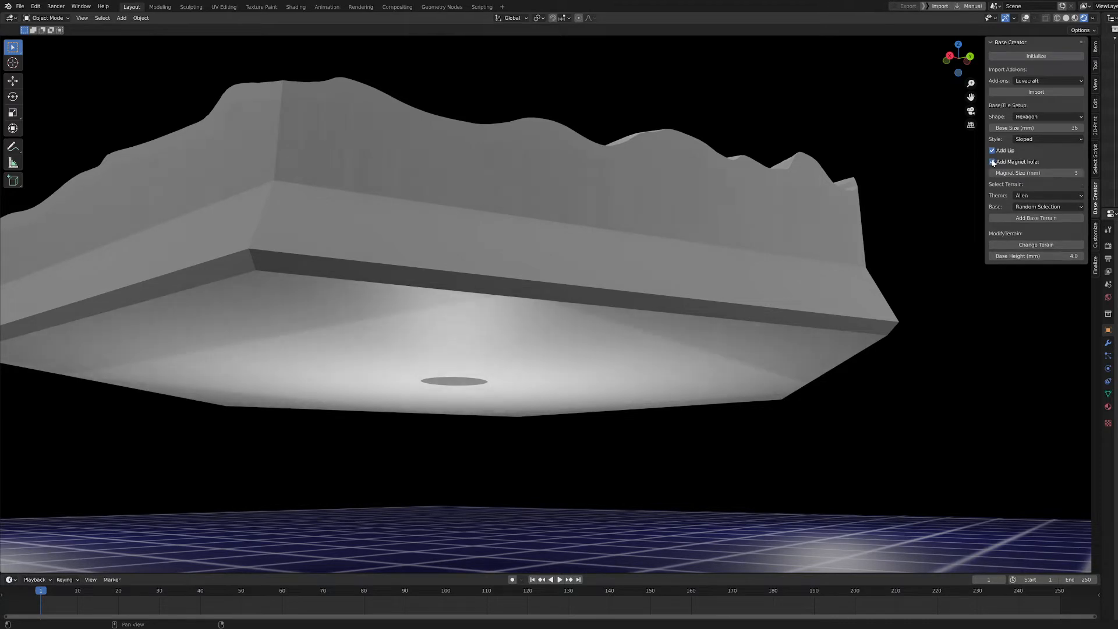
Step: Set the magnet size to 4 mm and return to viewing the terrain from above
mouse_move(1012, 174)
left_mouse_down()
mouse_move(1036, 173)
mouse_move(1023, 175)
left_mouse_up()
left_click(1023, 174)
type("4")
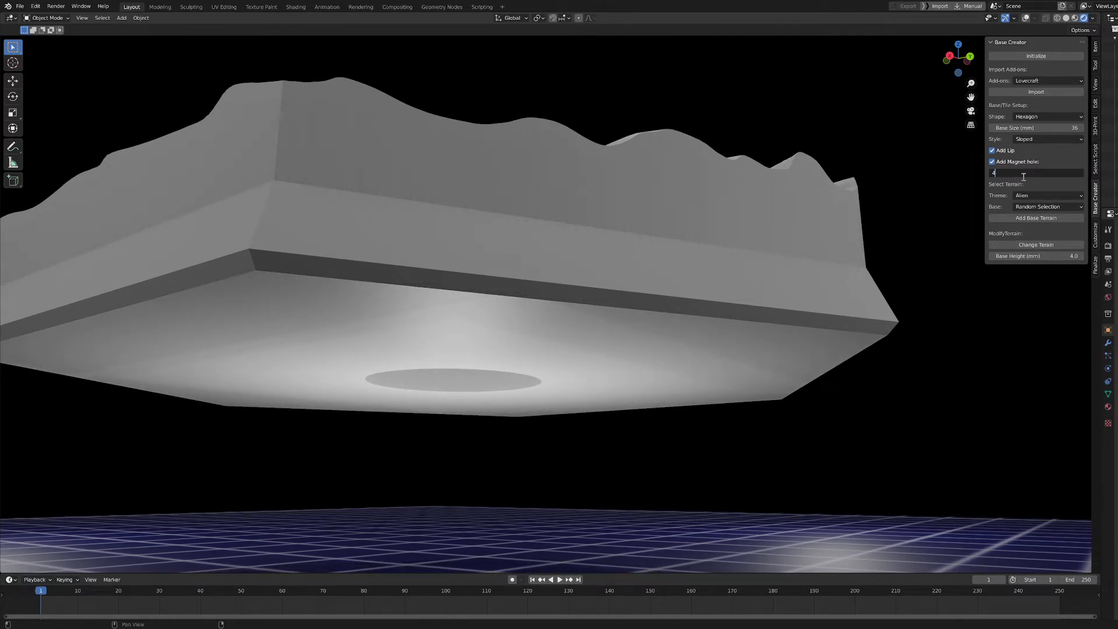
key("Return")
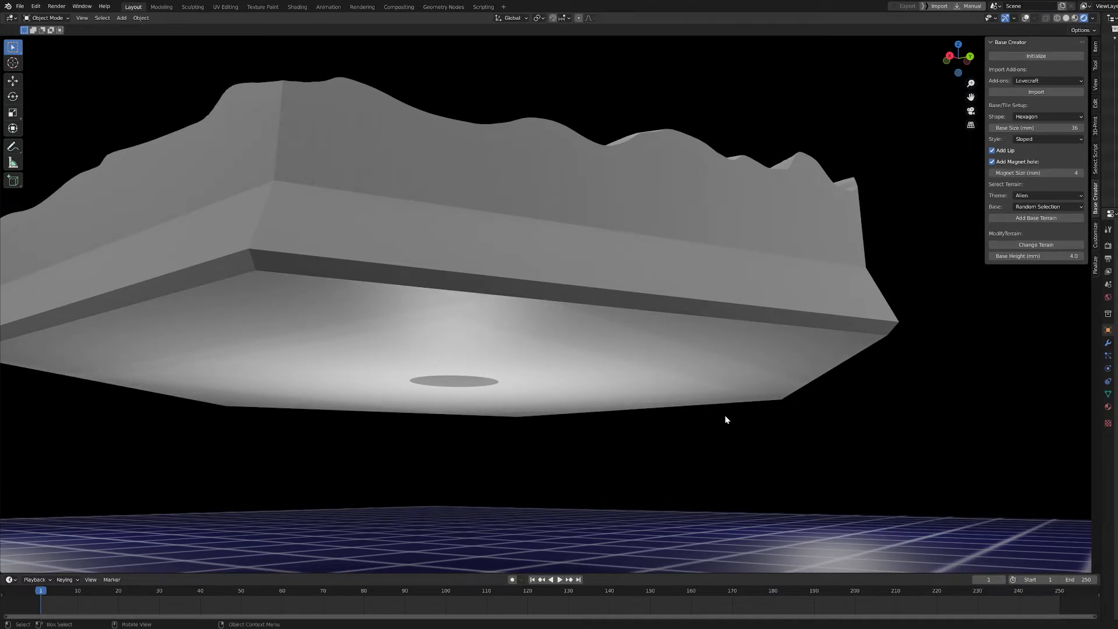
middle_click_drag(725, 414, 724, 438)
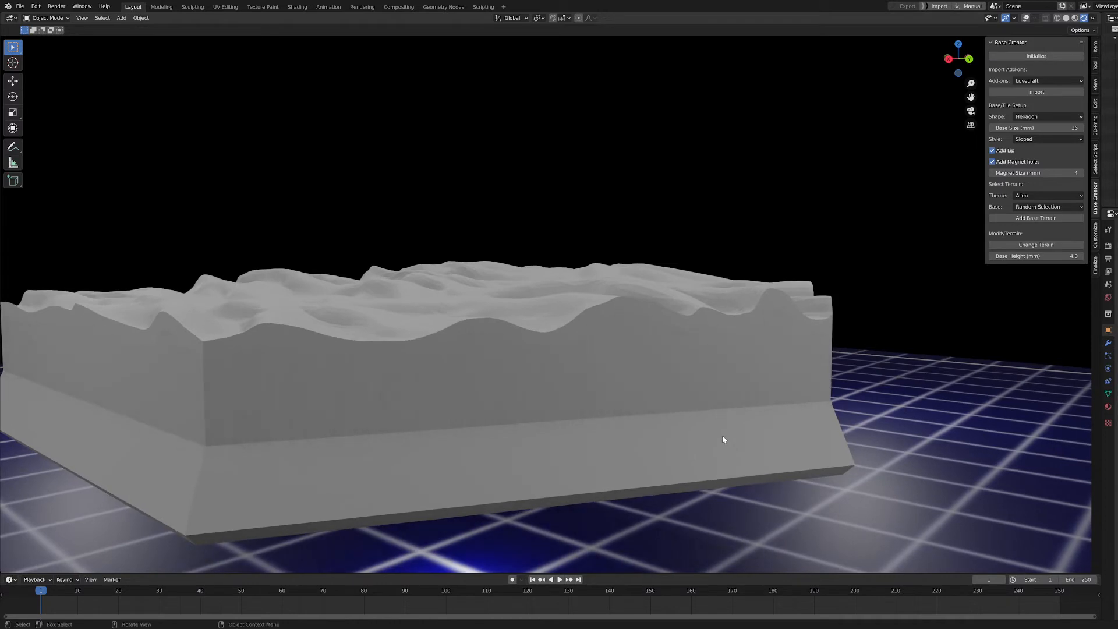
scroll(721, 434, "down", 4)
middle_click_drag(718, 359, 689, 397)
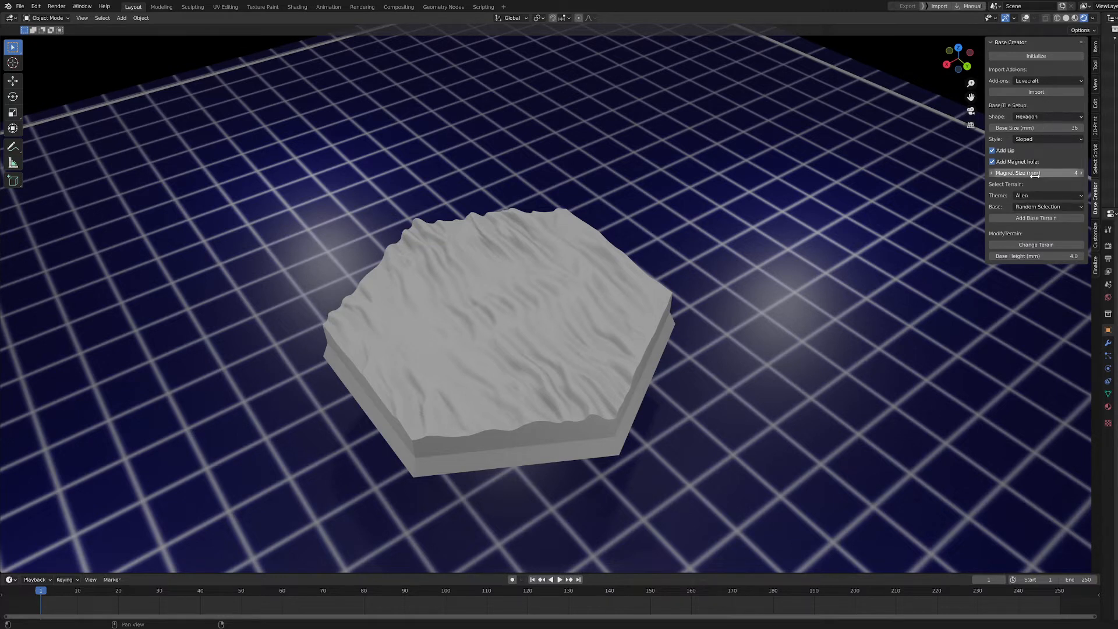
Step: Choose the Dark Scifi theme with Random Selection as the base, and add the base terrain
left_click(1028, 197)
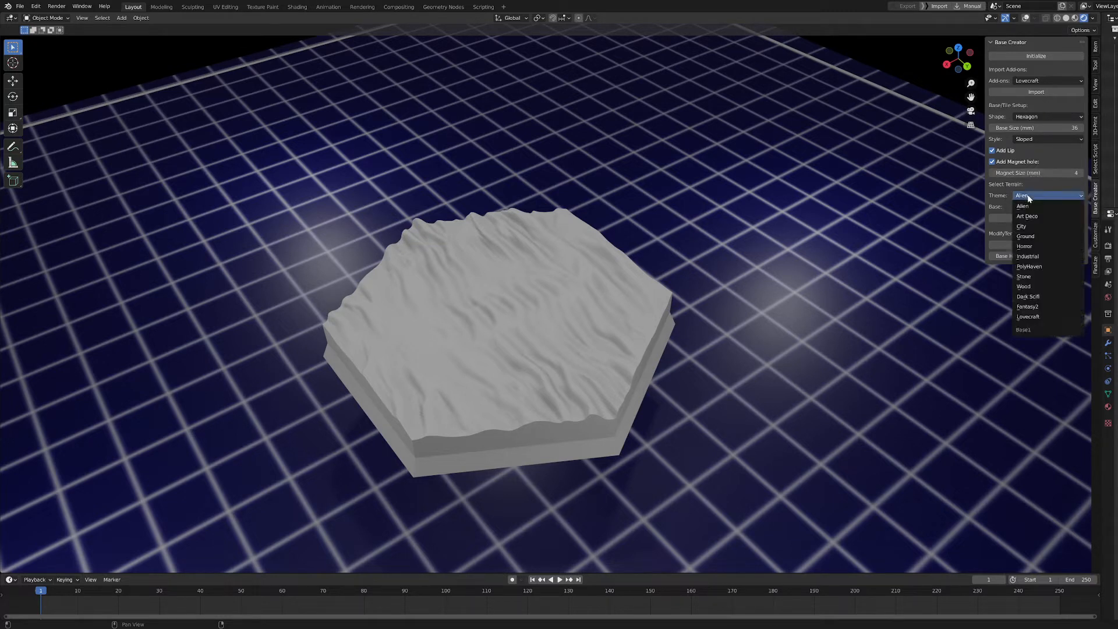
left_click(1027, 297)
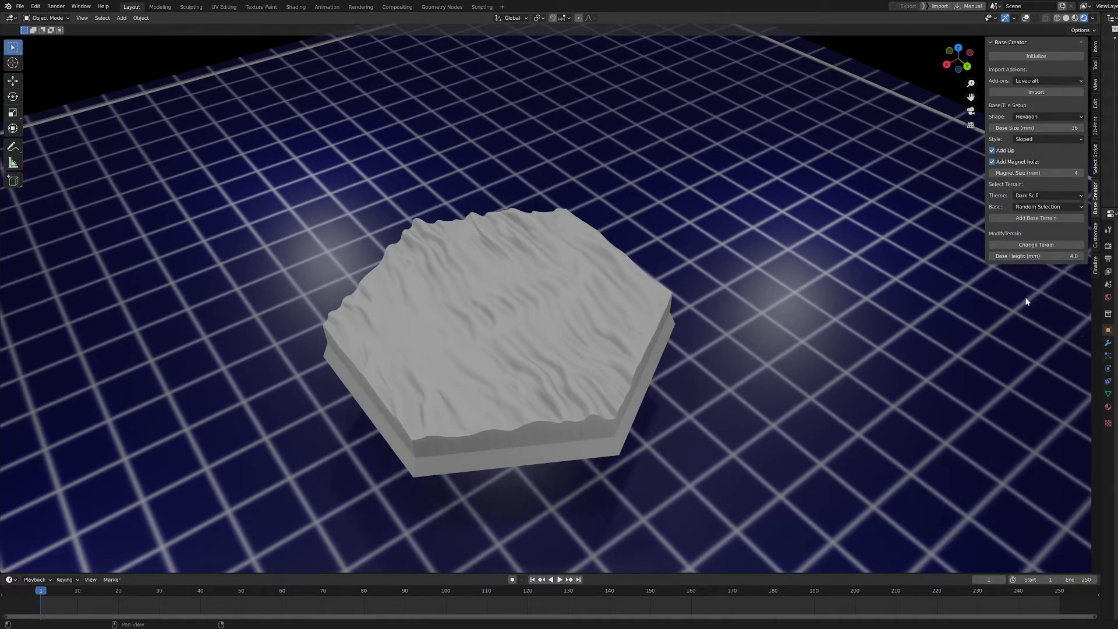
left_click(1036, 207)
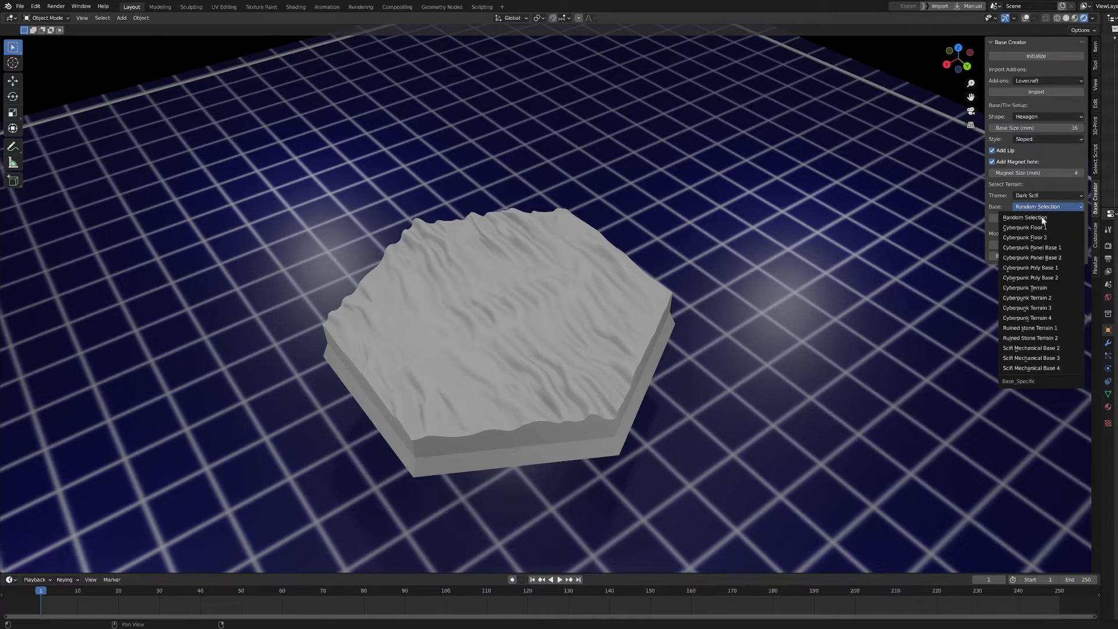
left_click(1042, 217)
left_click(1043, 219)
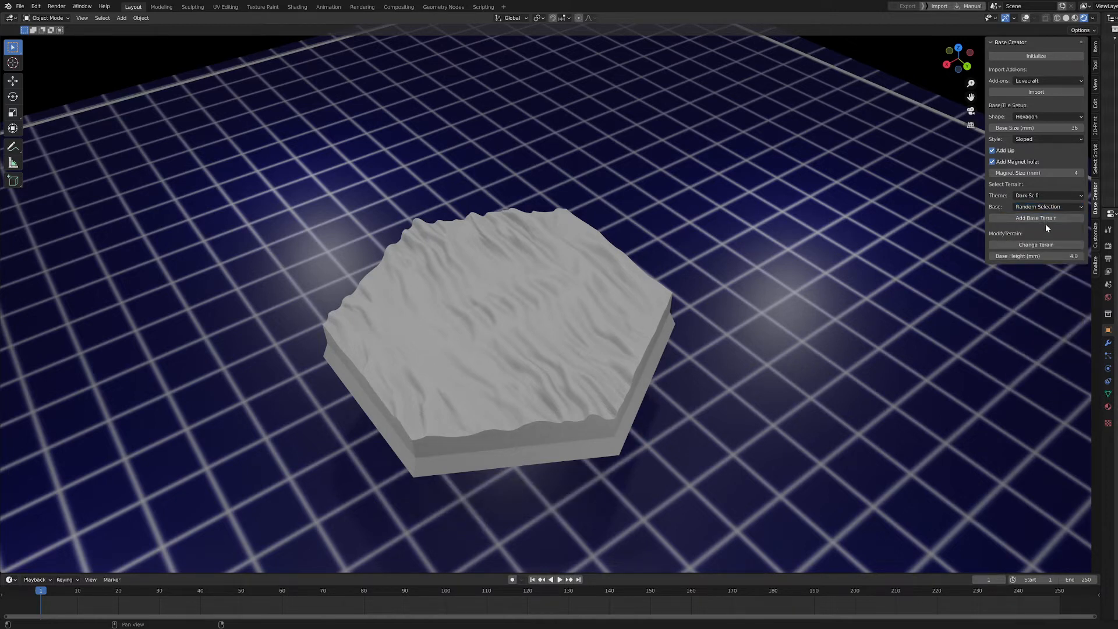
left_click(1046, 221)
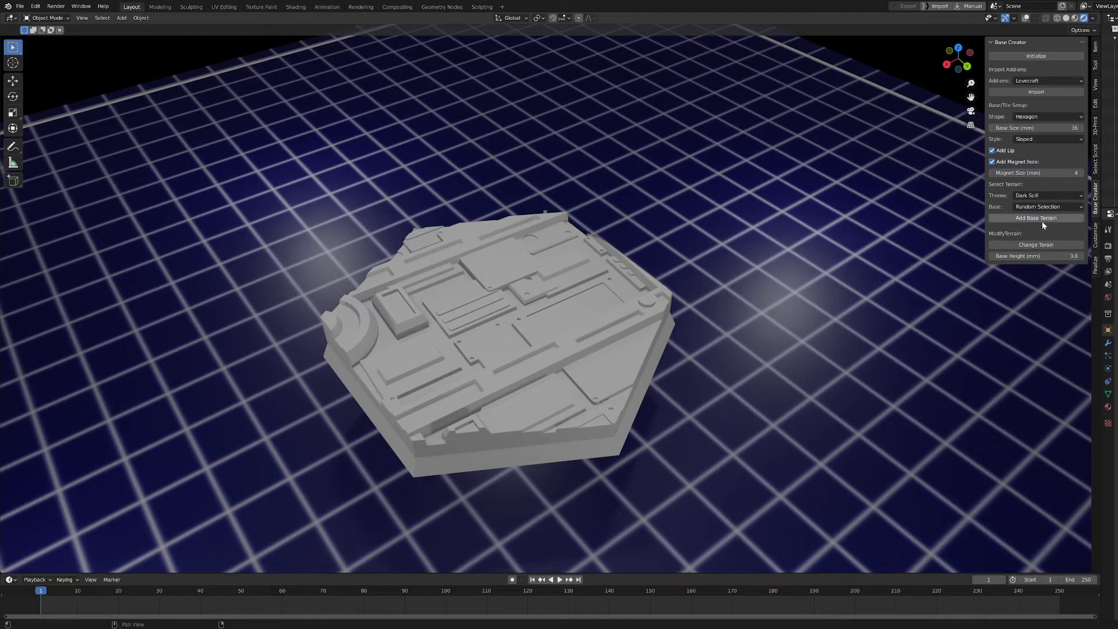
Step: Generate two more random Dark Scifi base terrains and view the last one from several angles
left_click(1041, 218)
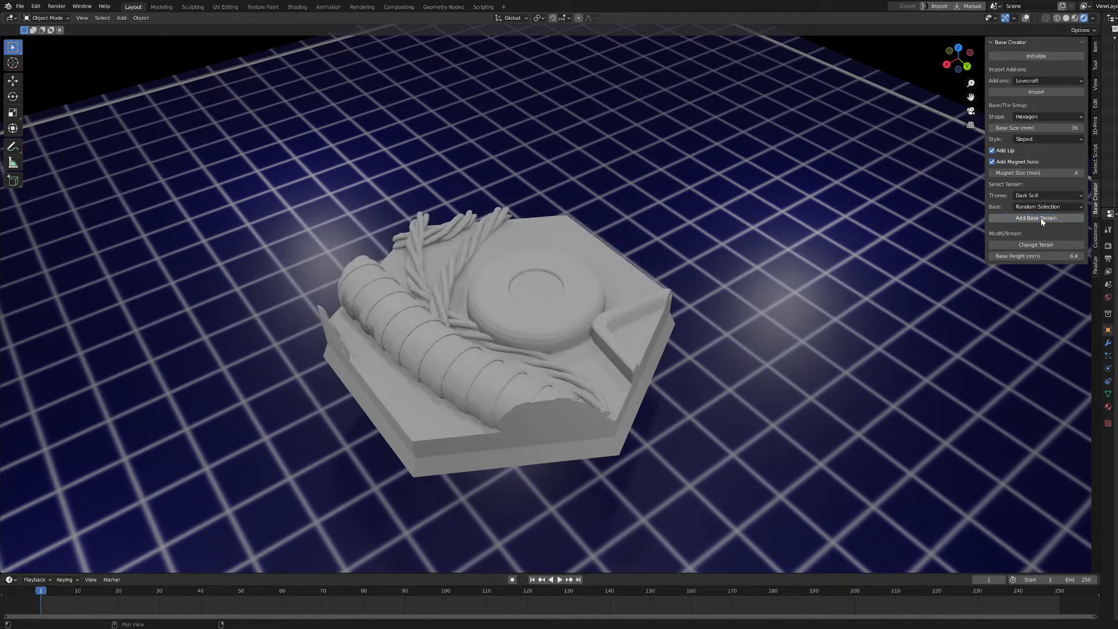
left_click(1040, 218)
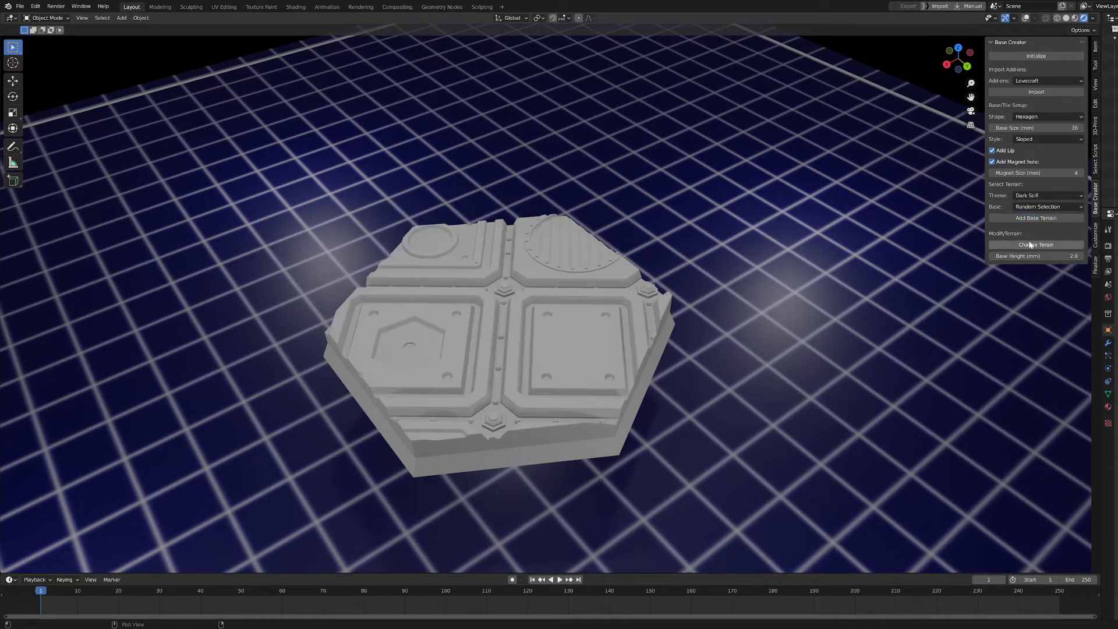
scroll(711, 350, "down", 3)
middle_click_drag(679, 369, 751, 326)
left_click(1020, 208)
scroll(642, 285, "up", 3)
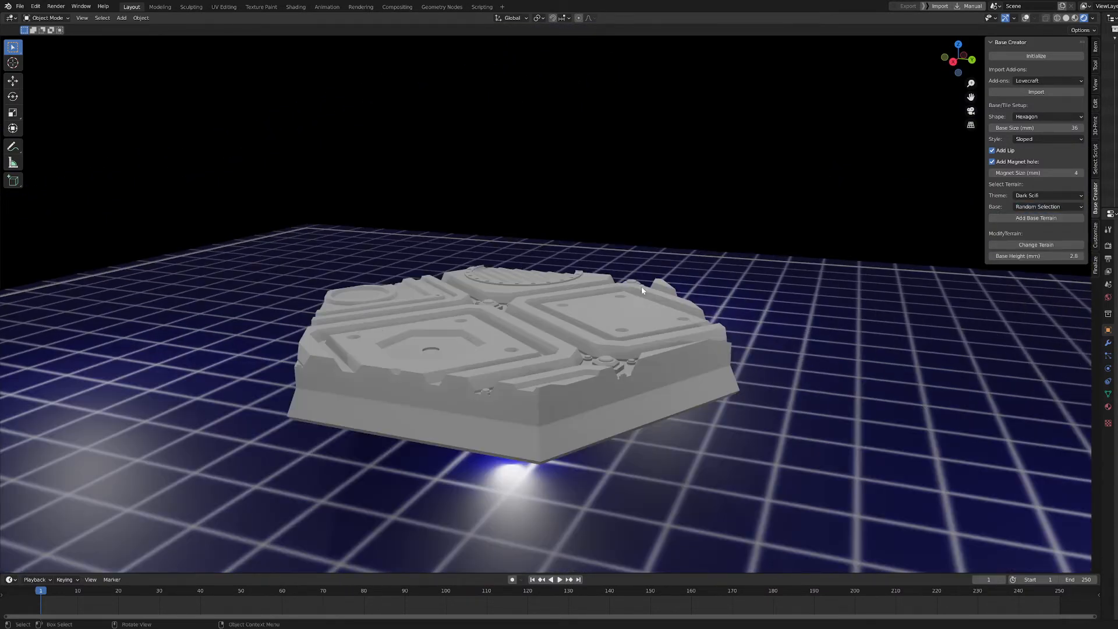
middle_click_drag(701, 307, 804, 402)
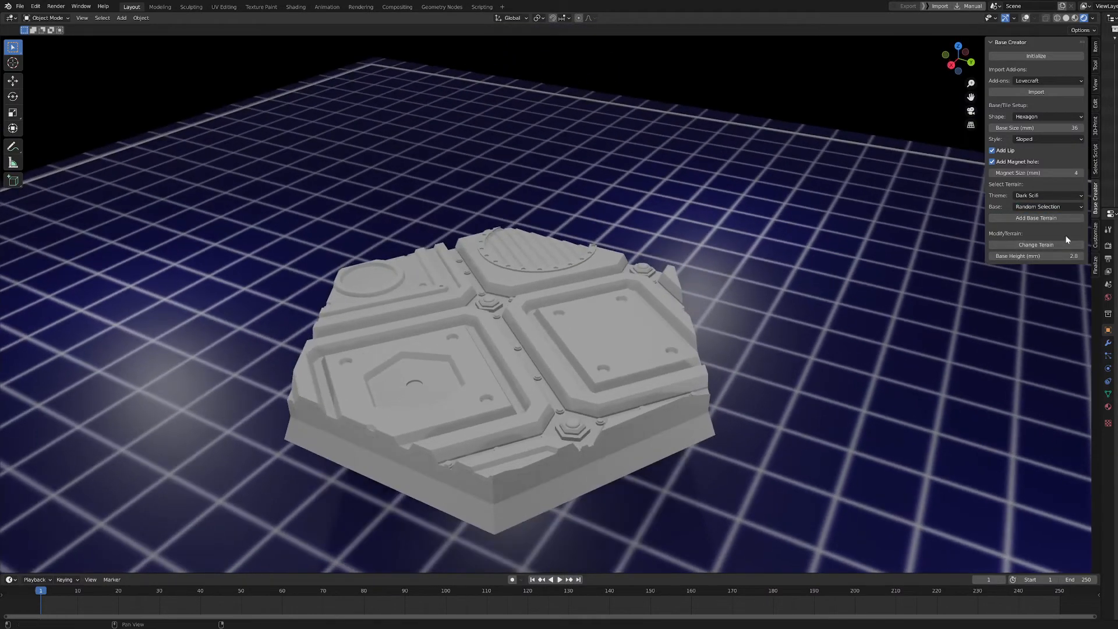
Step: Choose Ruined stone Terrain 1 as the Dark Scifi base and add the base terrain
left_click(1039, 206)
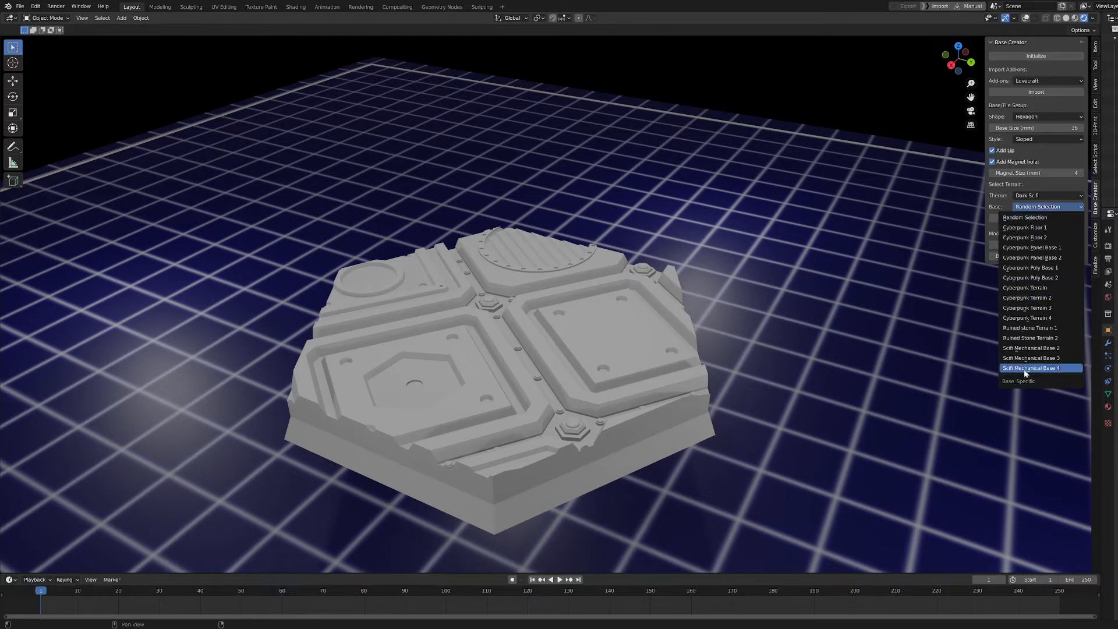
left_click(1035, 205)
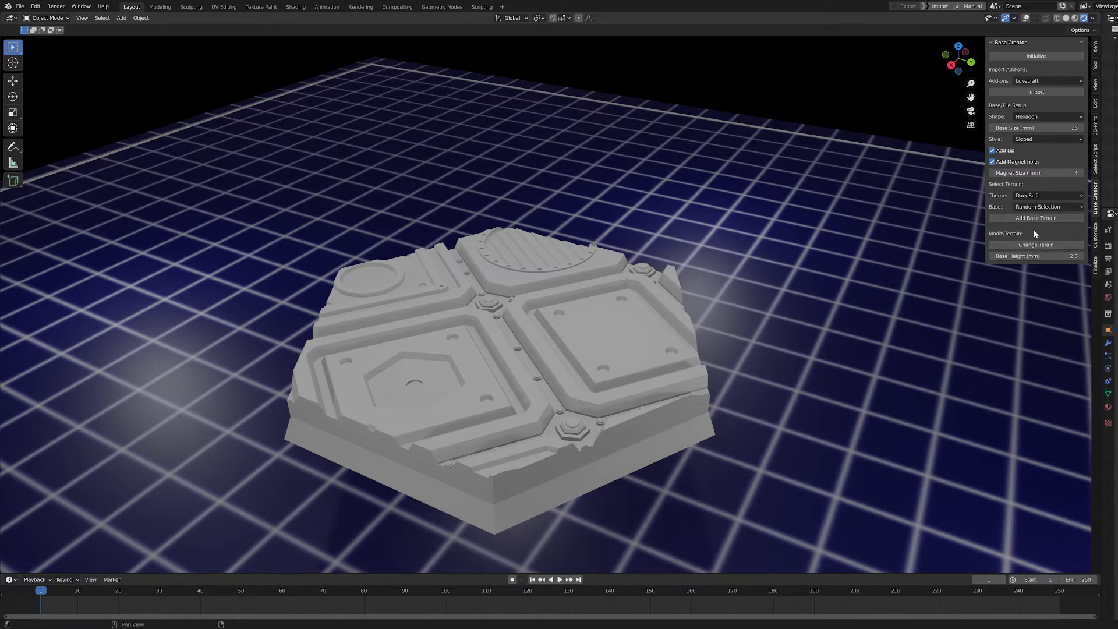
left_click(1036, 206)
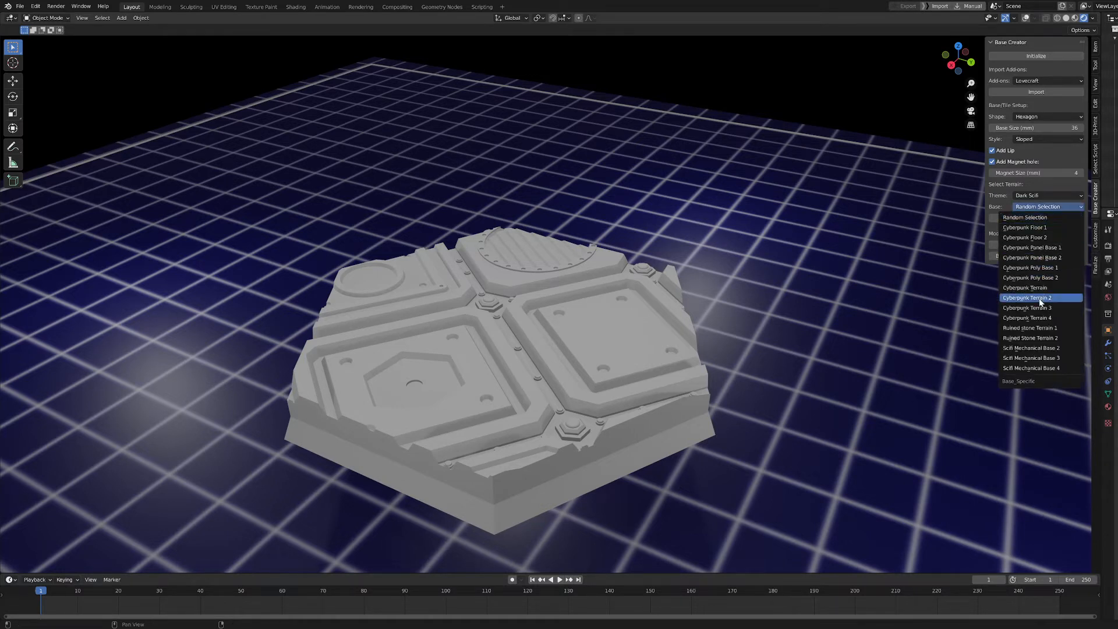
left_click(1037, 328)
left_click(1038, 220)
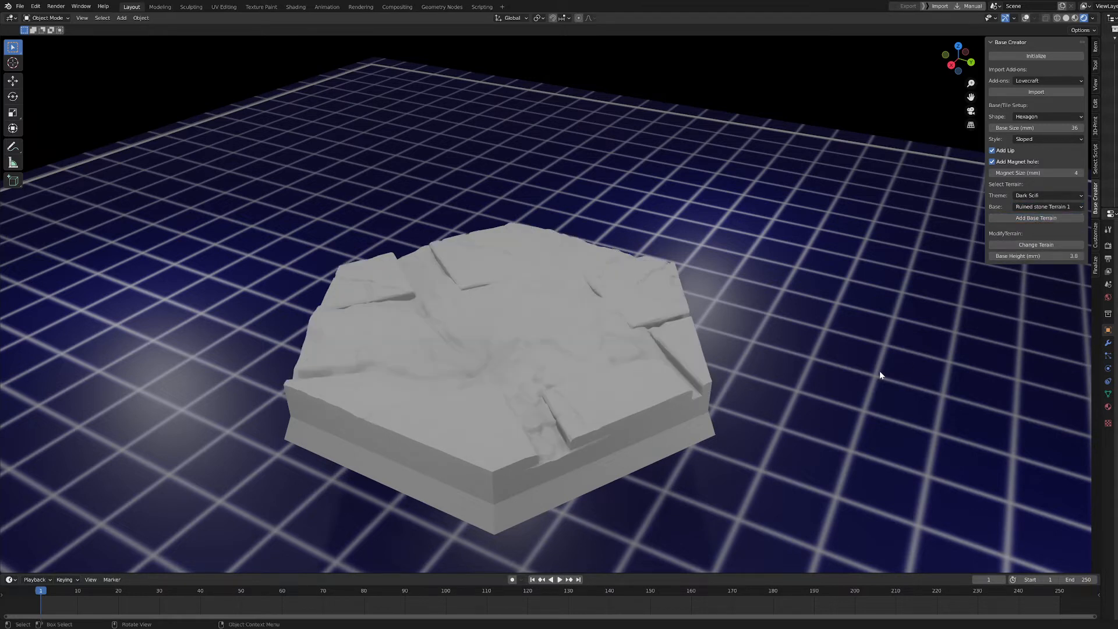
Step: Generate another variation of the ruined stone terrain and increase the base size to 41 mm
left_click(1040, 246)
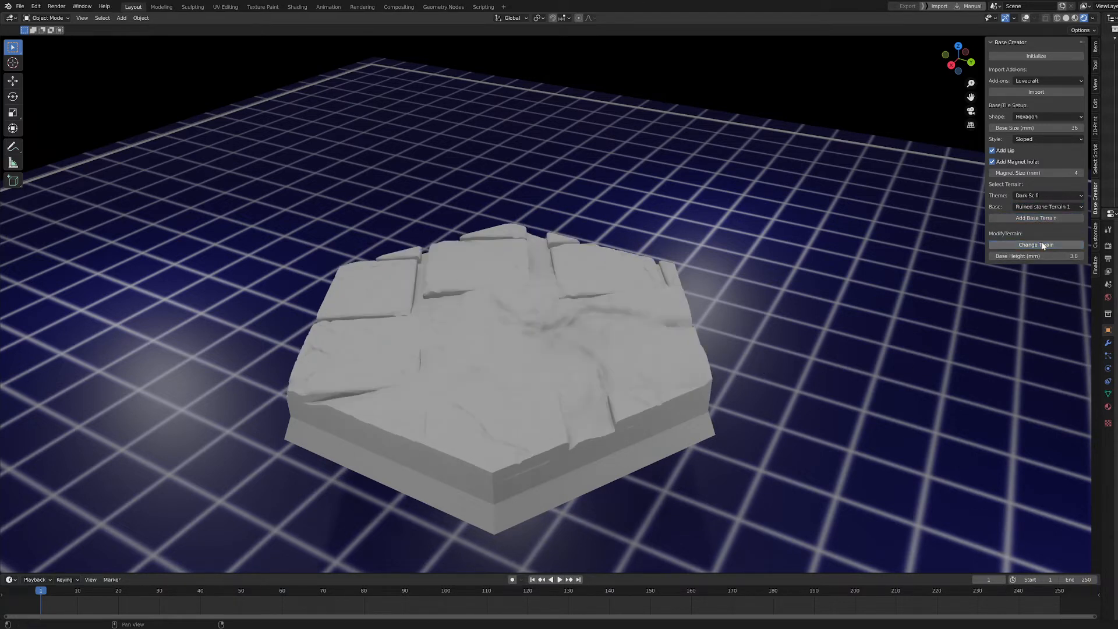
middle_click_drag(612, 350, 560, 345)
scroll(597, 373, "down", 3)
scroll(597, 373, "up", 1)
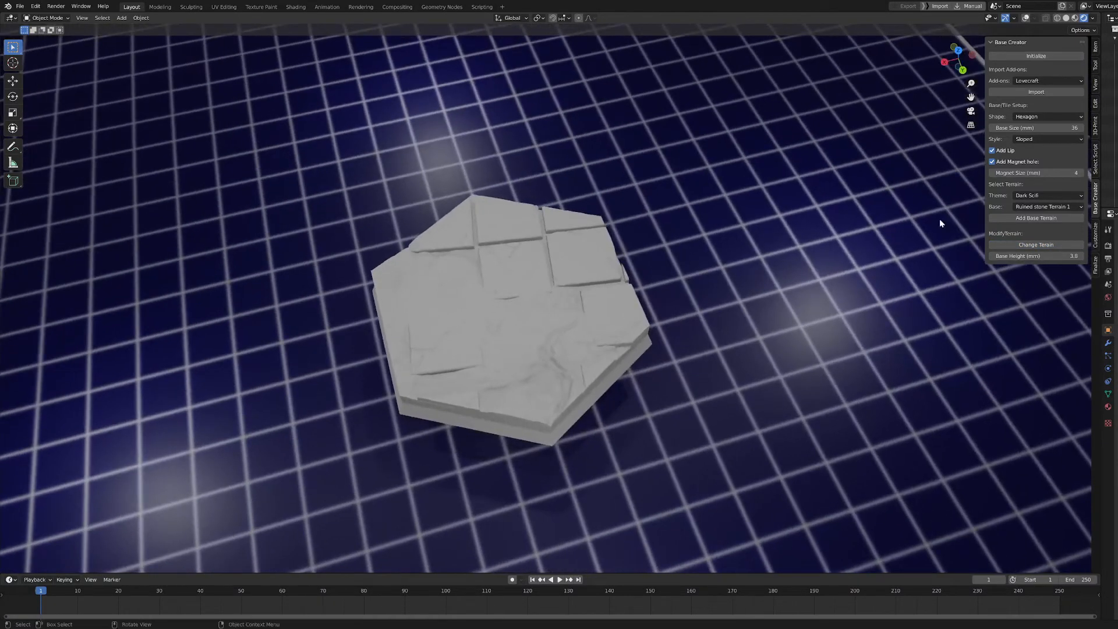
mouse_move(1034, 127)
left_mouse_down()
mouse_move(1066, 127)
mouse_move(1045, 128)
left_mouse_up()
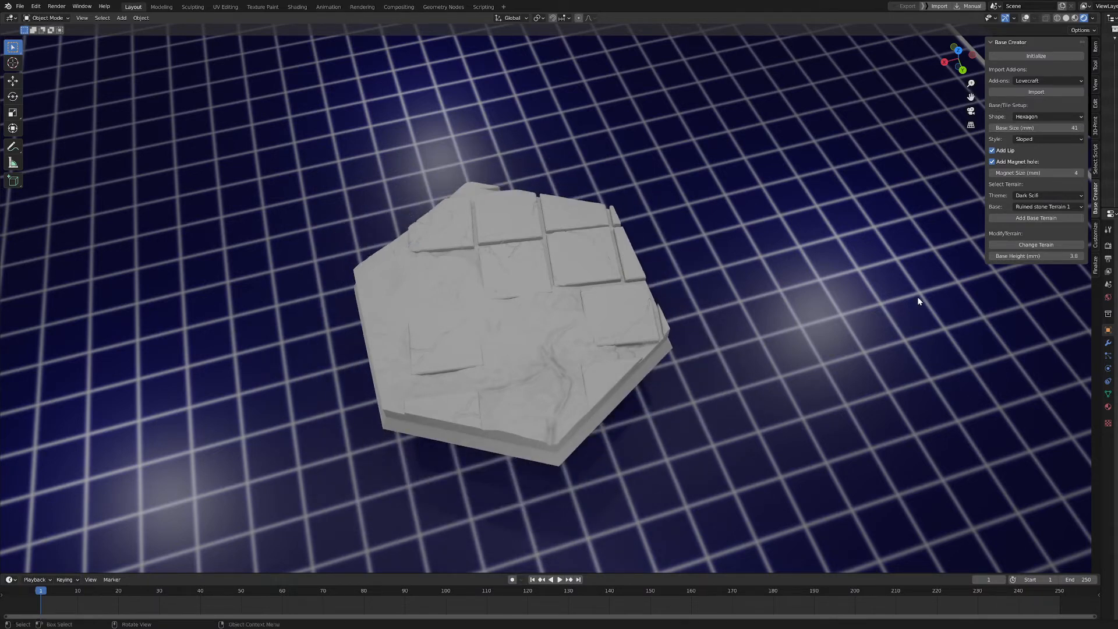
mouse_move(868, 305)
middle_mouse_down()
mouse_move(871, 314)
mouse_move(880, 298)
middle_mouse_up()
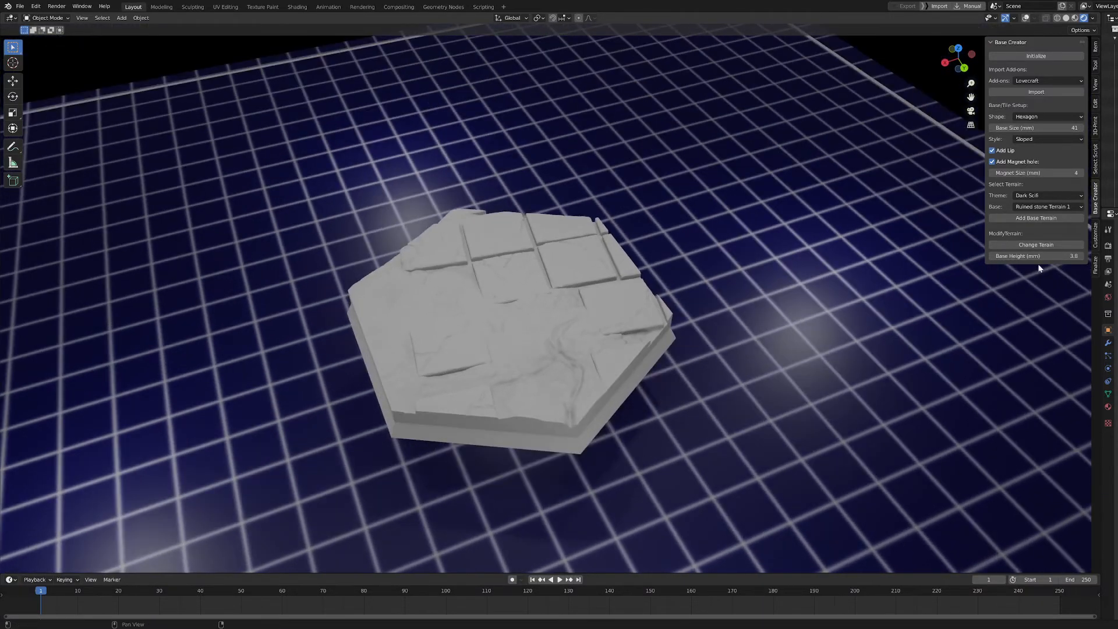
Step: Cycle through several more random variations of the ruined stone terrain on the enlarged hexagon base
left_click(1041, 246)
left_click(1041, 246)
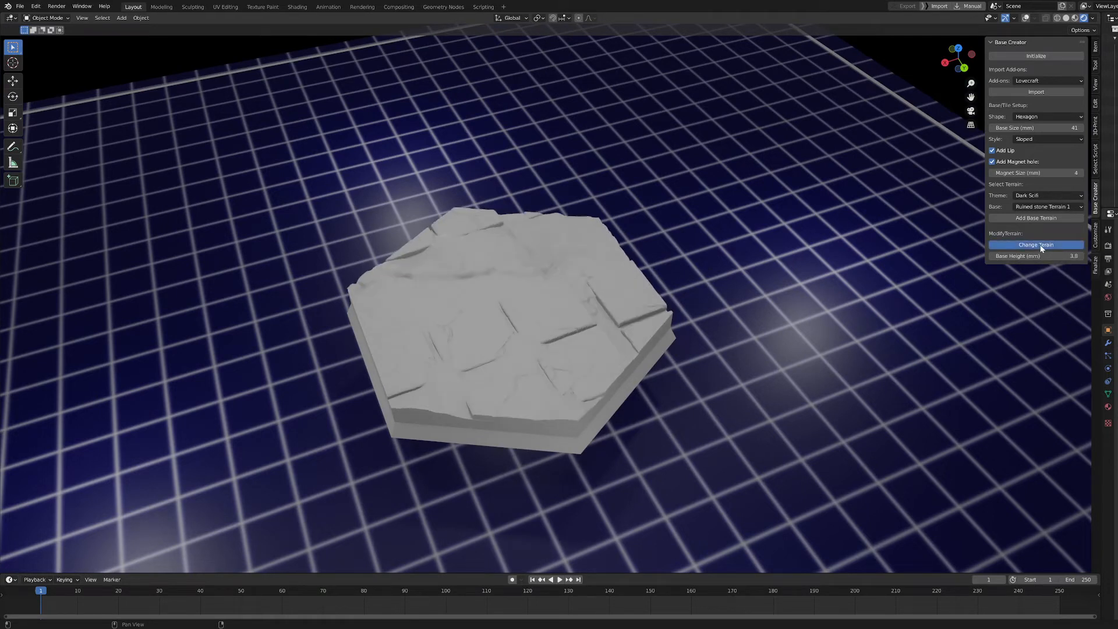
left_click(1041, 245)
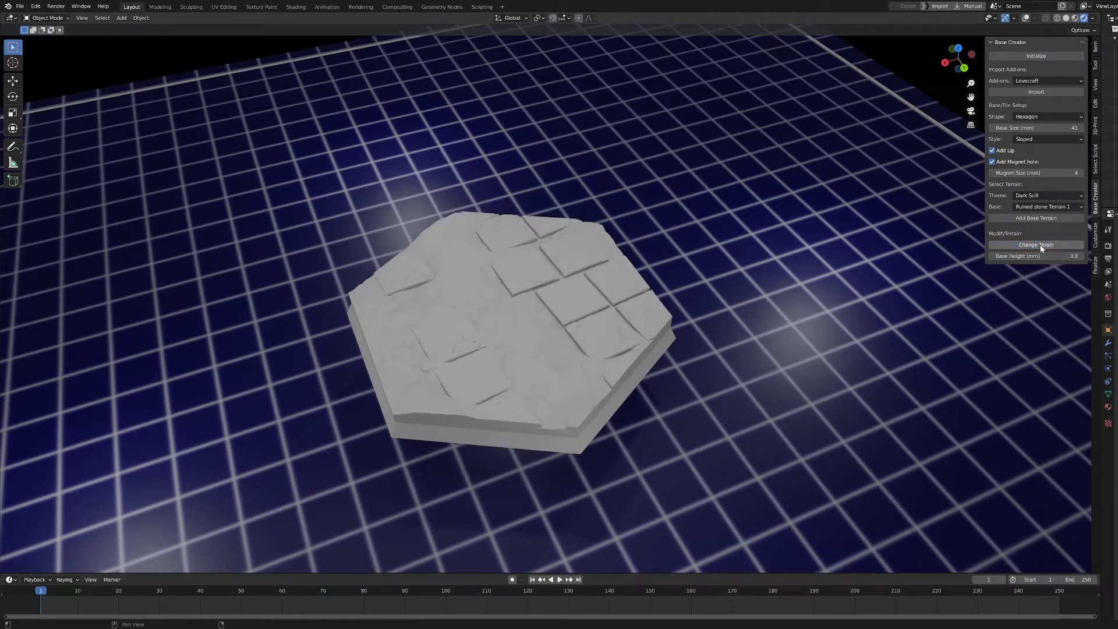
left_click(1041, 246)
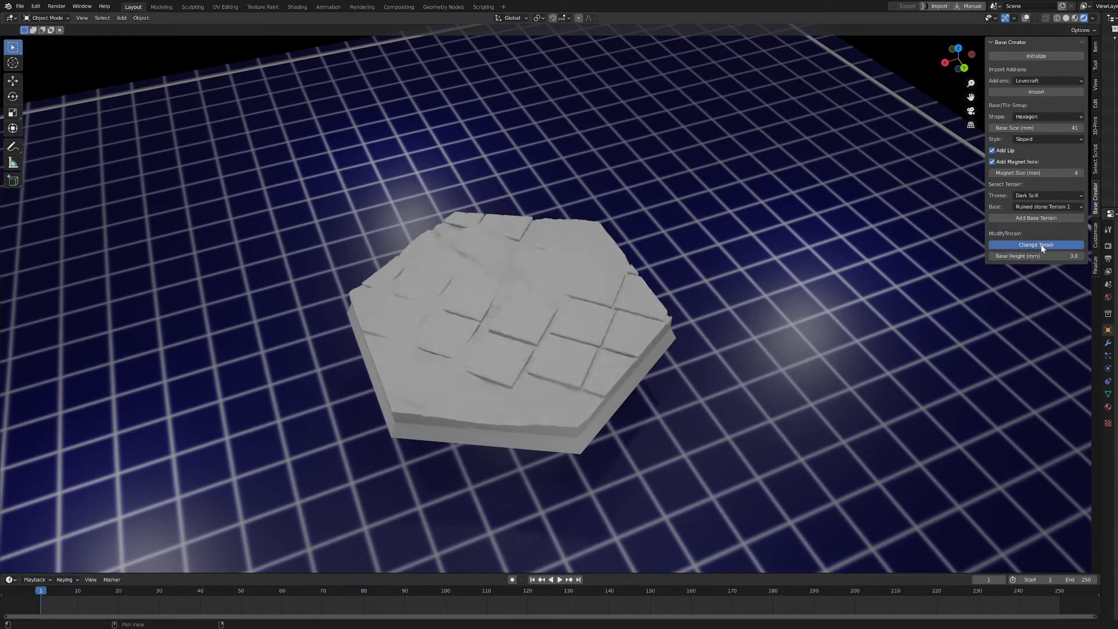
Step: Raise the base height to 4.2 mm, check it from the side, and lower it to 3.9 mm
scroll(693, 415, "up", 1)
middle_click_drag(694, 413, 697, 382)
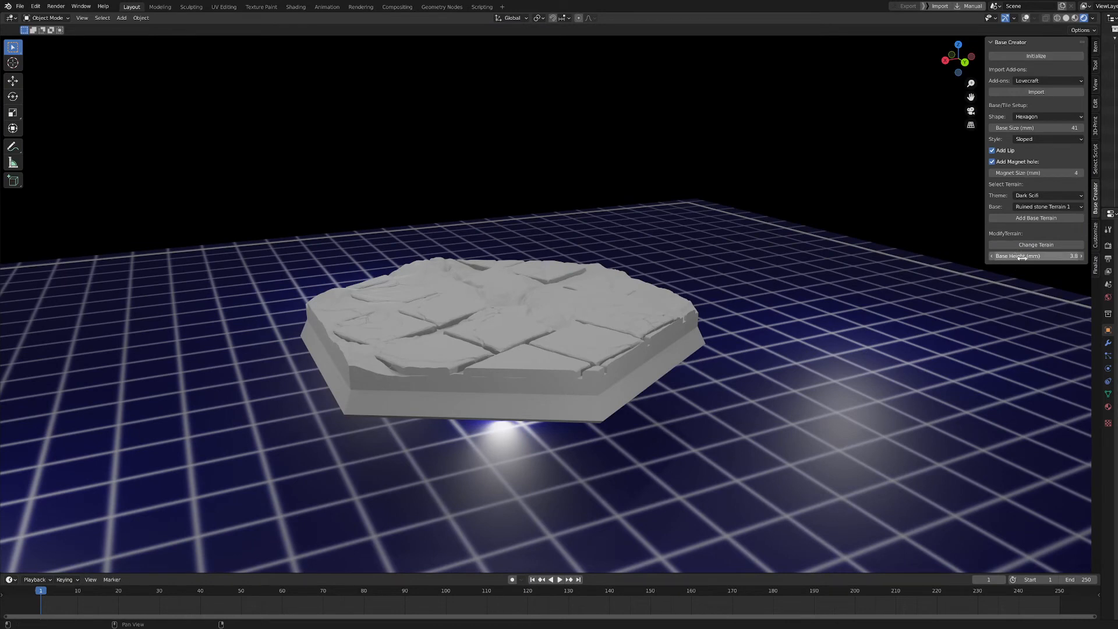
mouse_move(1030, 258)
left_mouse_down()
mouse_move(1066, 258)
mouse_move(1042, 258)
left_mouse_up()
mouse_move(671, 479)
middle_mouse_down()
mouse_move(671, 489)
mouse_move(664, 466)
mouse_move(683, 491)
mouse_move(670, 484)
middle_mouse_up()
scroll(945, 373, "up", 1)
mouse_move(945, 373)
middle_mouse_down()
mouse_move(949, 392)
mouse_move(955, 360)
middle_mouse_up()
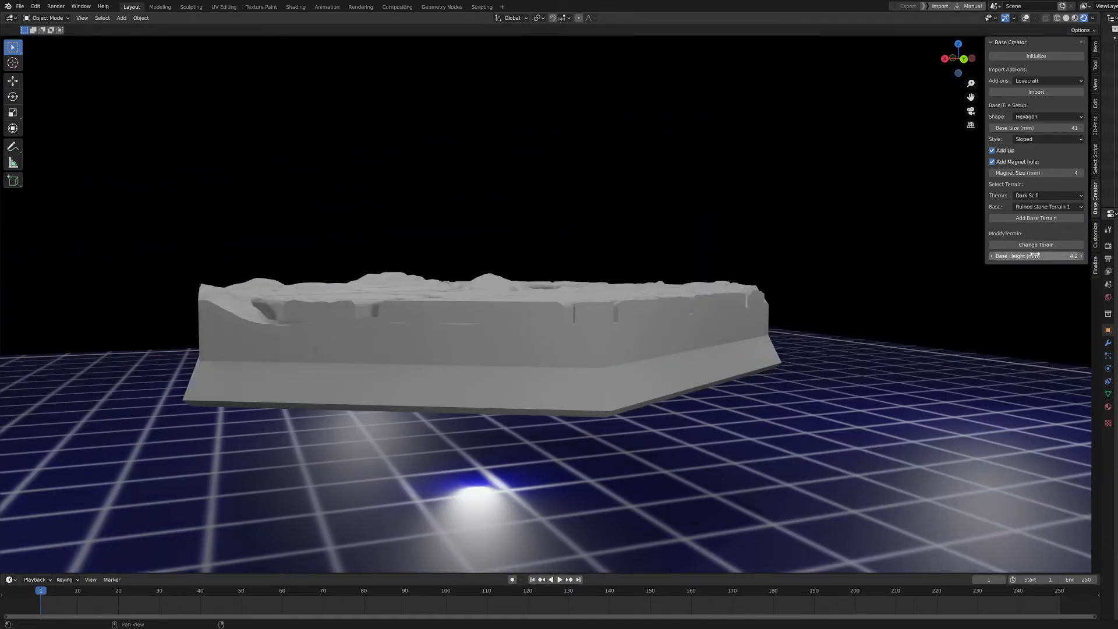
mouse_move(1034, 256)
left_mouse_down()
mouse_move(1051, 256)
mouse_move(1031, 257)
left_mouse_up()
middle_click_drag(818, 392, 835, 365)
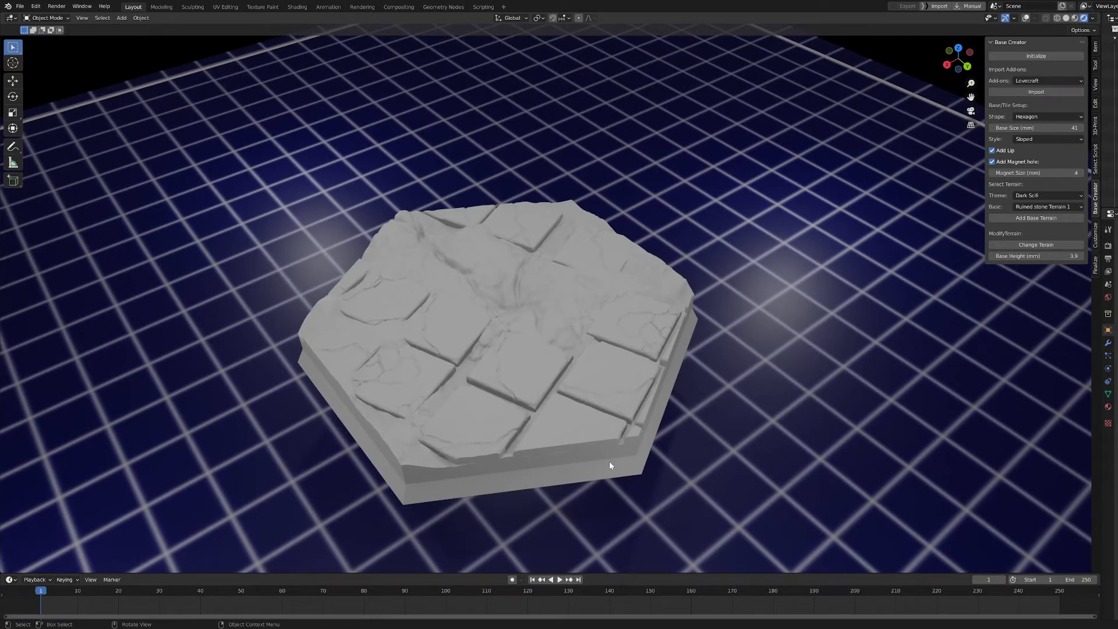
Step: Open the asset customization options, choose Gems as the asset type, and add the assets to the base
left_click(1097, 246)
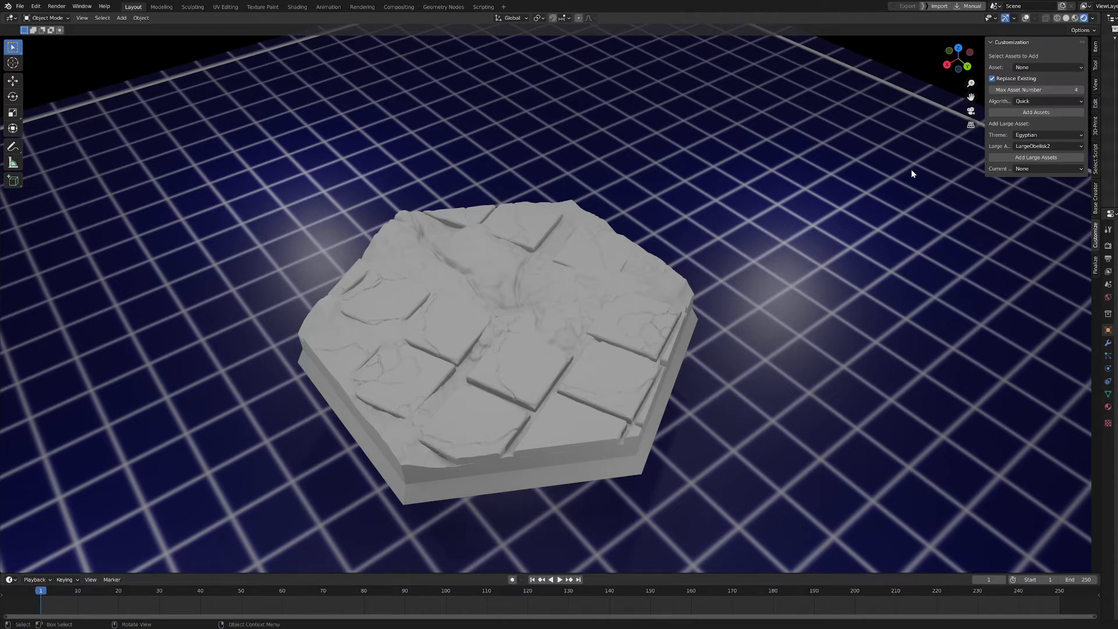
left_click(1022, 70)
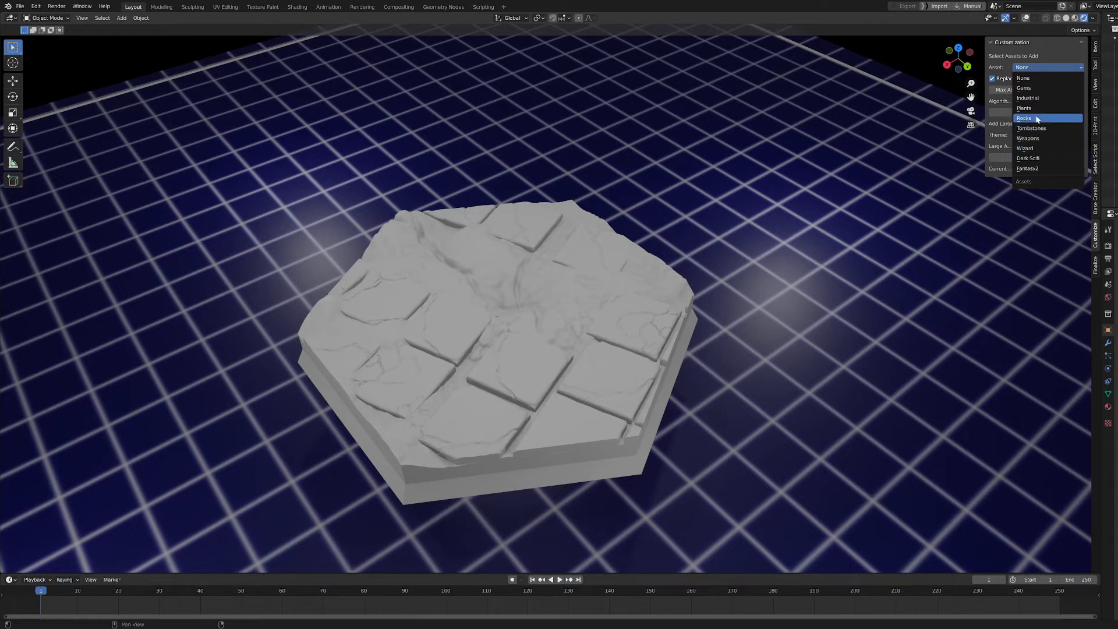
left_click(1033, 89)
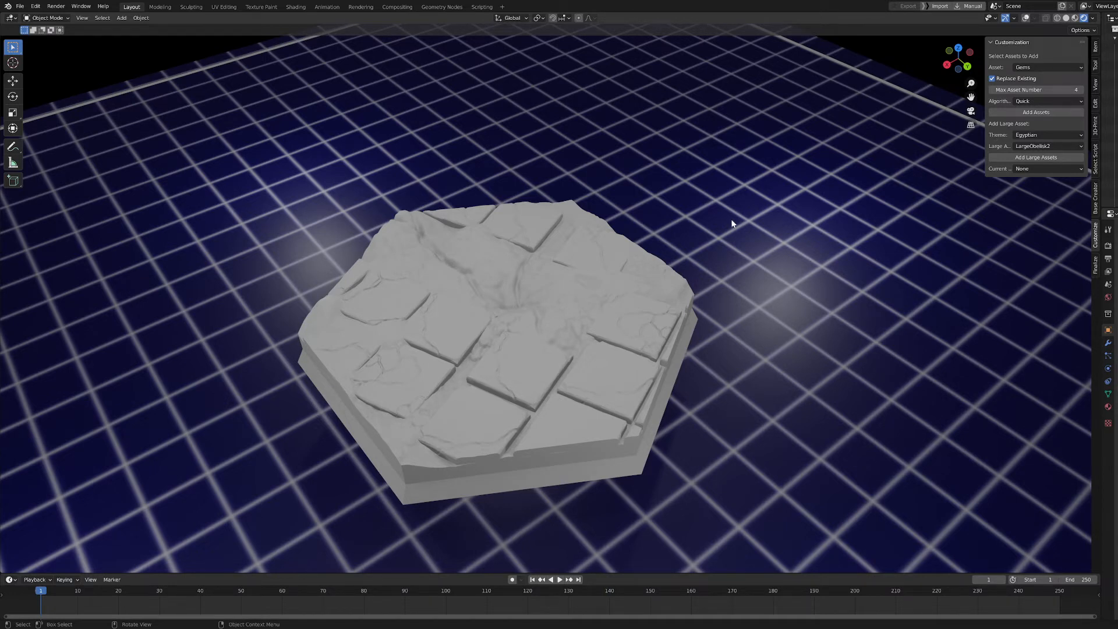
scroll(740, 235, "up", 2)
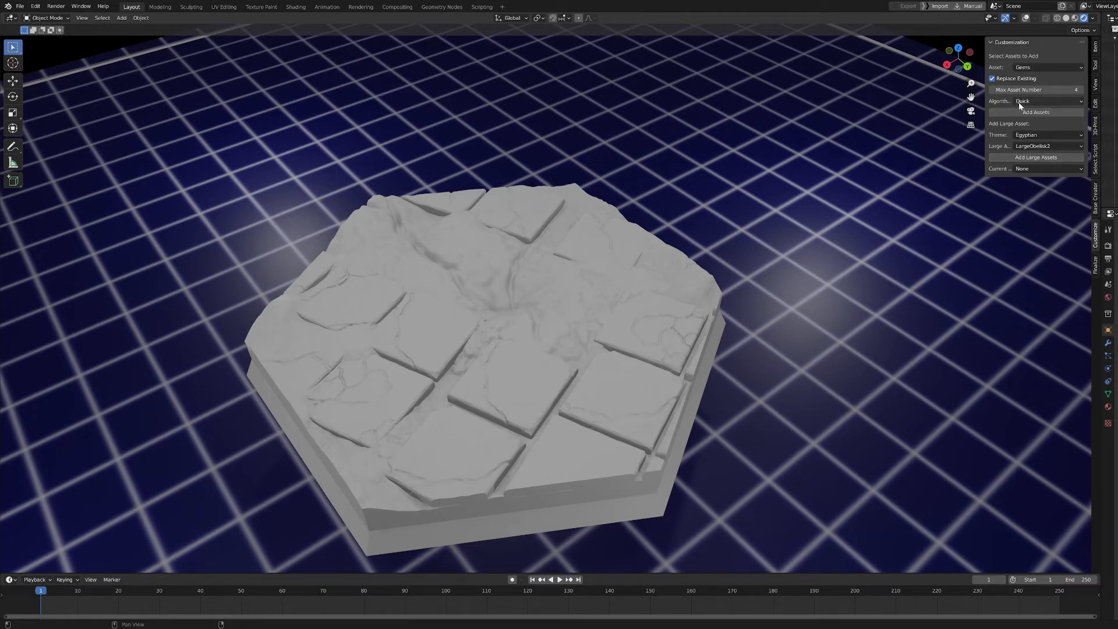
left_click(1050, 67)
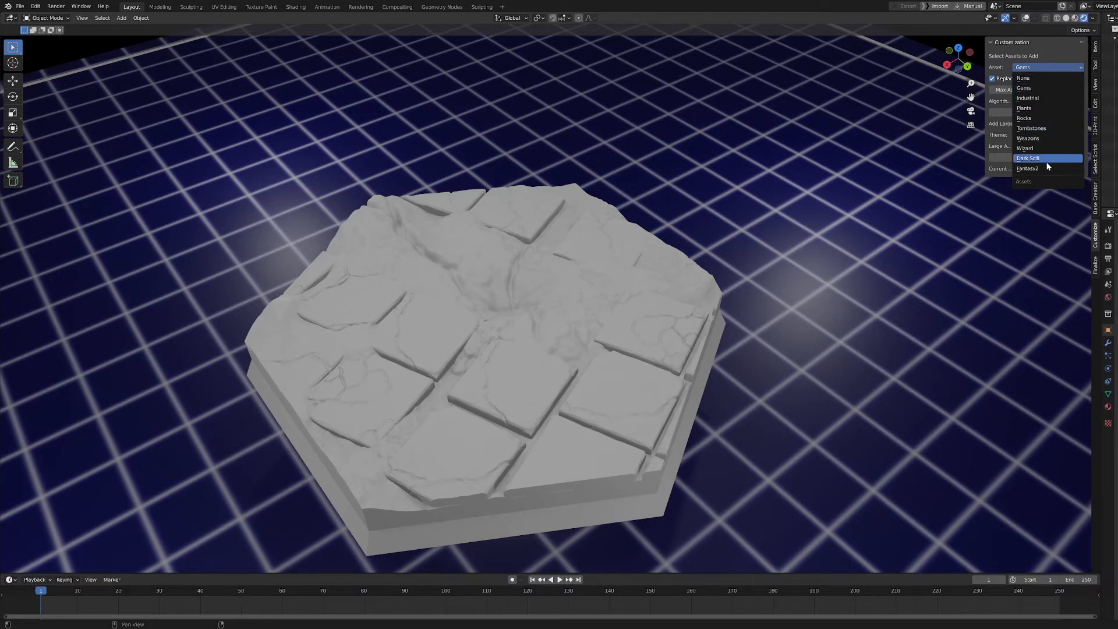
left_click(1043, 88)
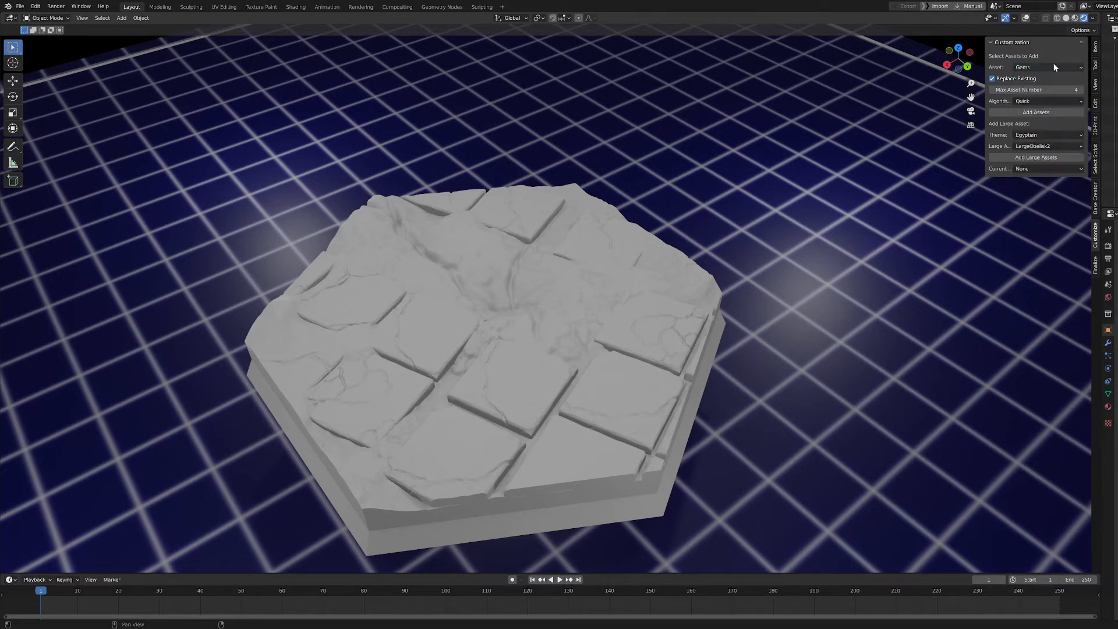
left_click(1054, 67)
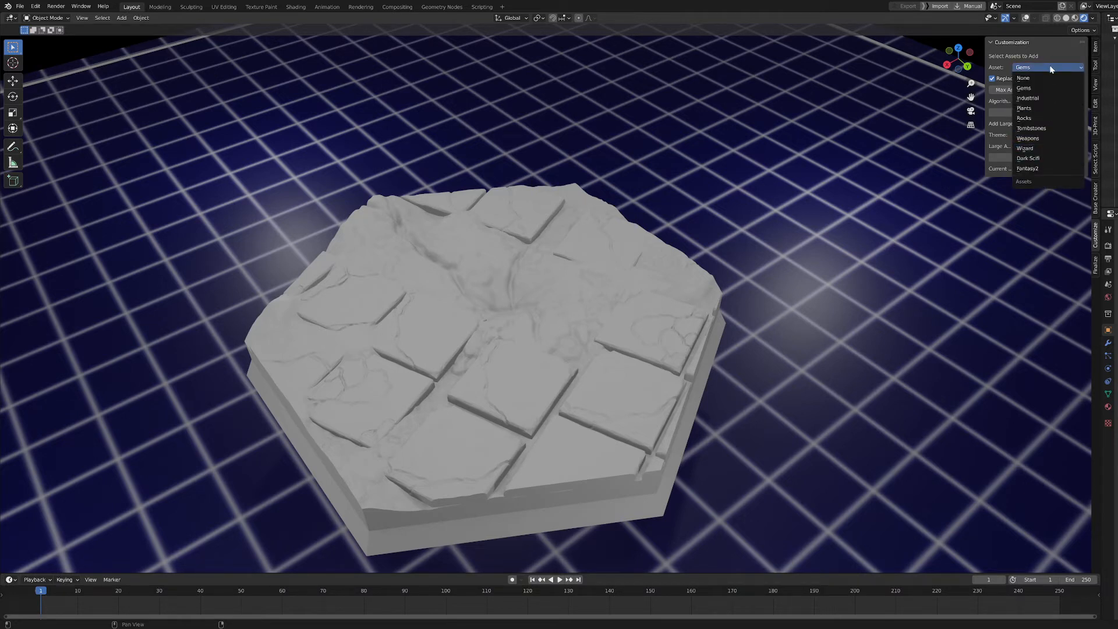
left_click(1052, 67)
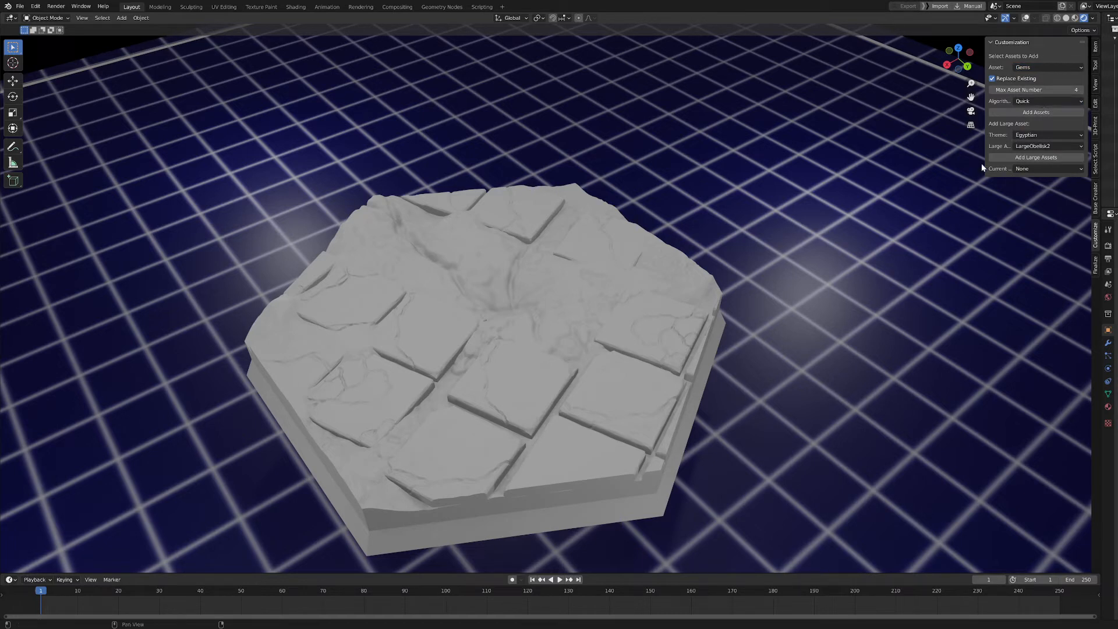
left_click(1026, 113)
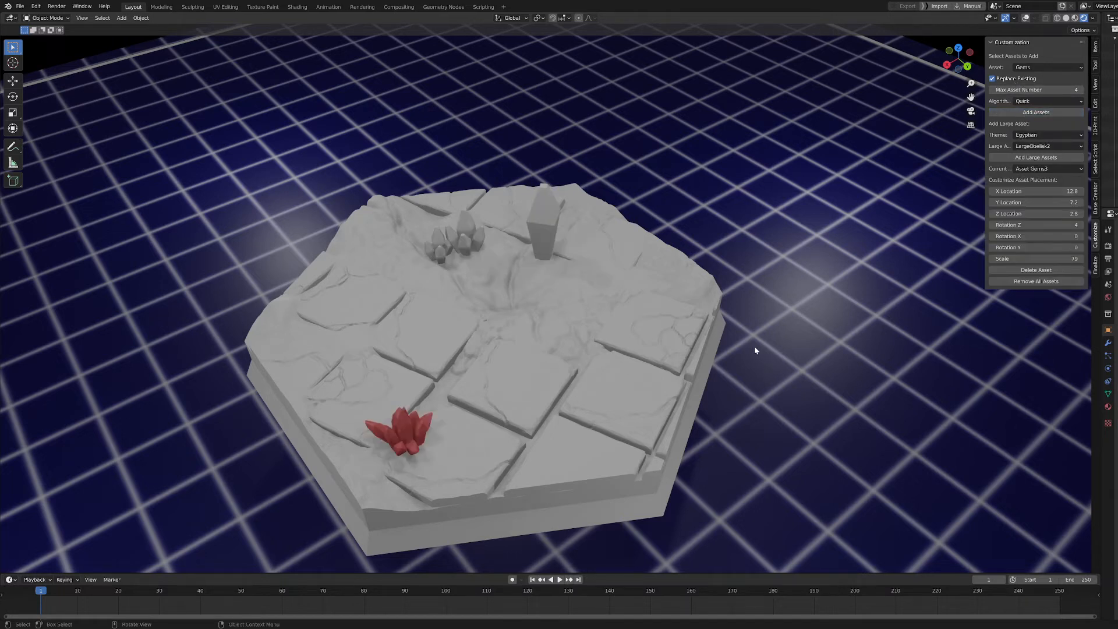
Step: Generate a new random placement of the gems and inspect the base from several angles
scroll(641, 351, "up", 4)
scroll(641, 351, "down", 2)
mouse_move(701, 376)
middle_mouse_down()
mouse_move(710, 399)
mouse_move(712, 379)
middle_mouse_up()
scroll(711, 379, "down", 1)
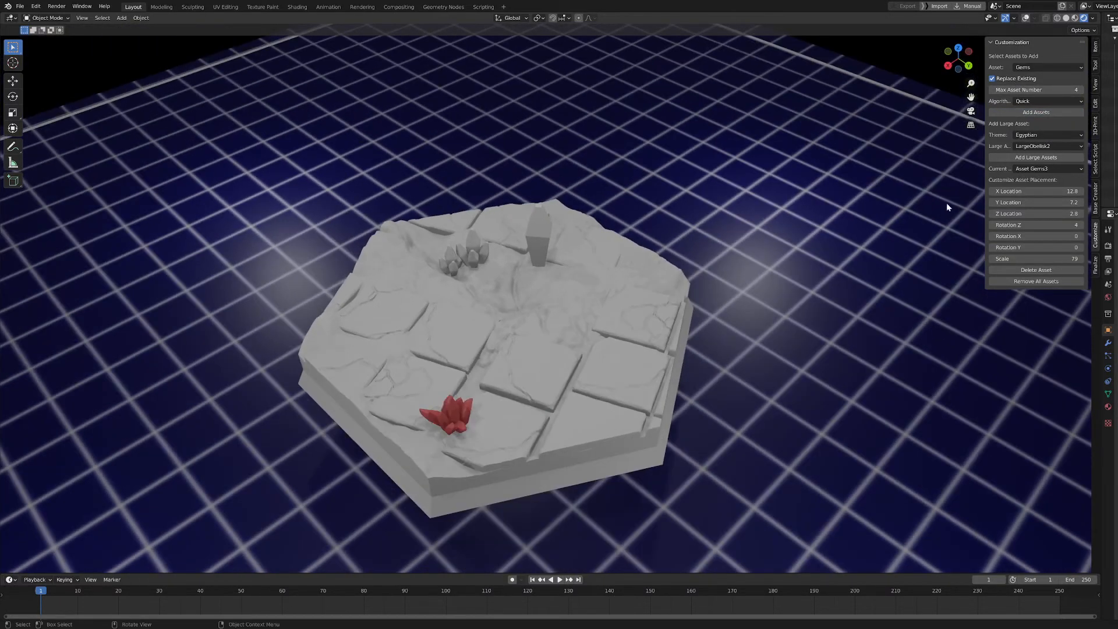
left_click(1031, 111)
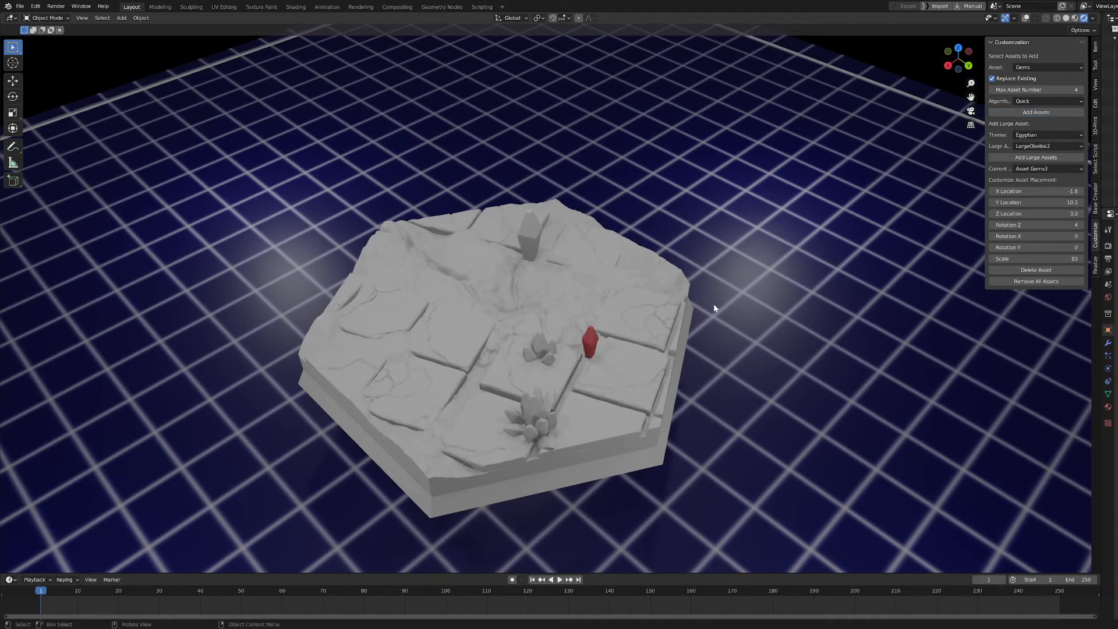
middle_click_drag(685, 326, 727, 306)
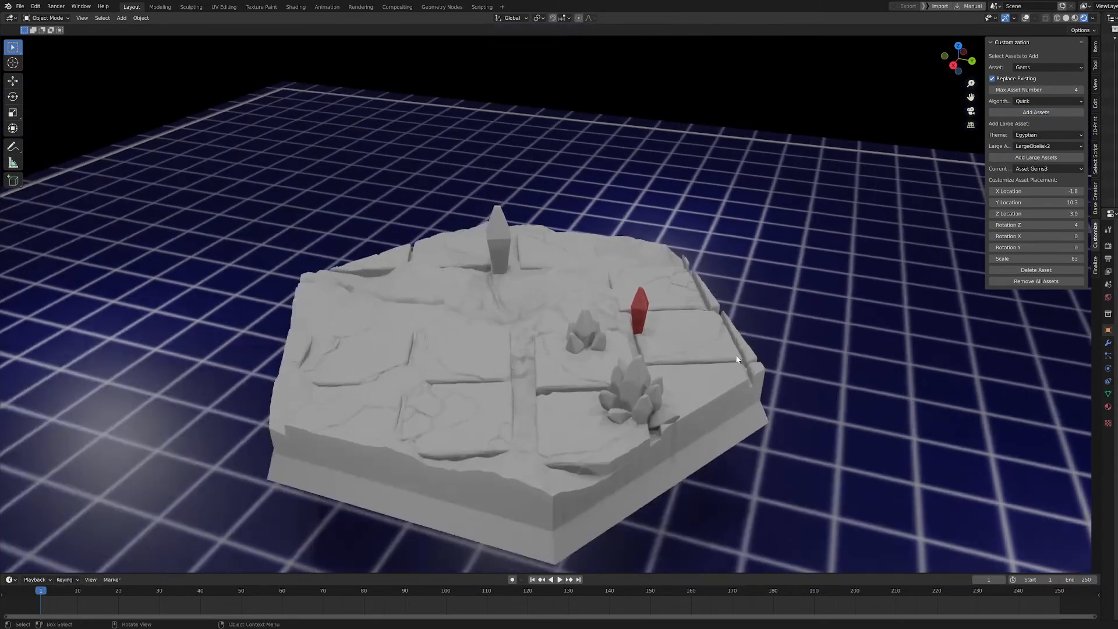
scroll(735, 355, "up", 2)
Step: Choose Rocks as the asset type, turn off Replace Existing, and add rocks alongside the gems, regenerating their placement
left_click(1042, 66)
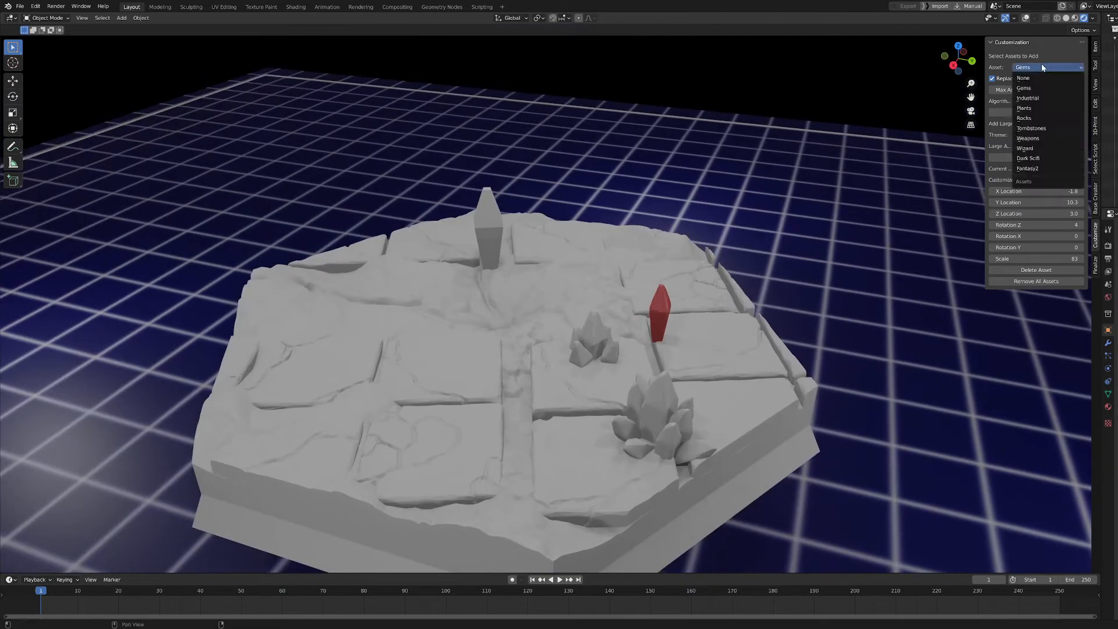
left_click(1052, 118)
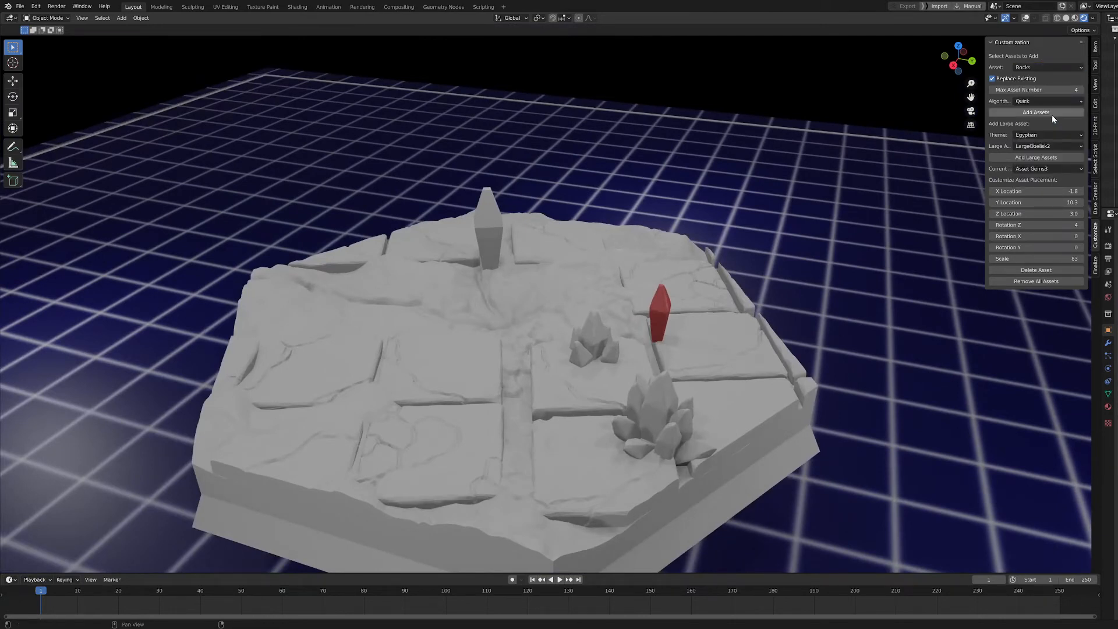
left_click(1002, 82)
left_click(1015, 114)
left_click(1014, 114)
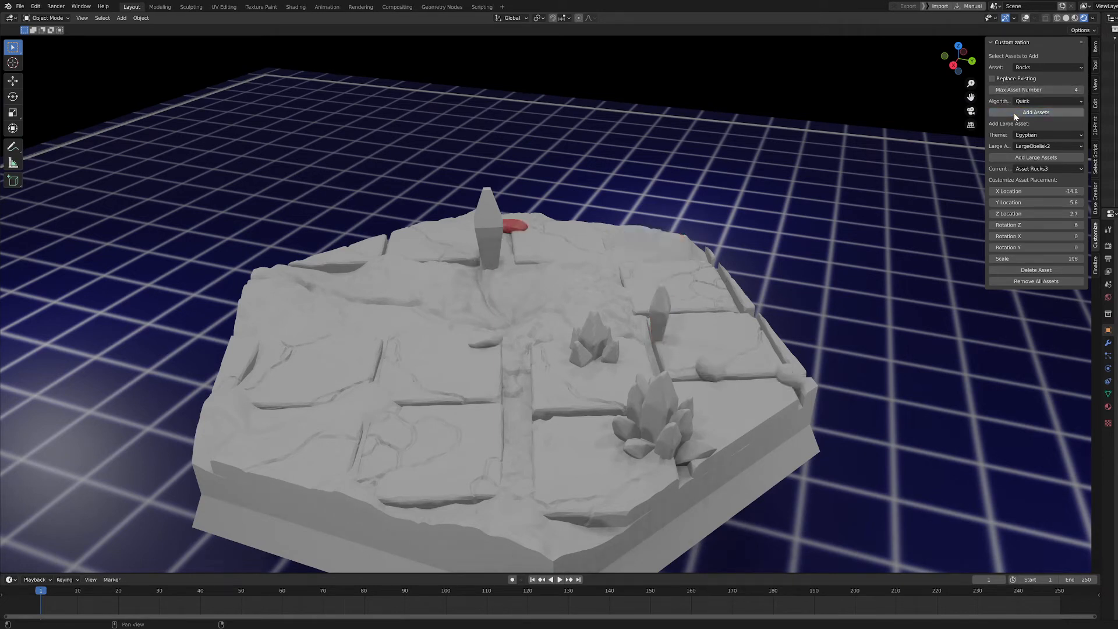
left_click(1015, 113)
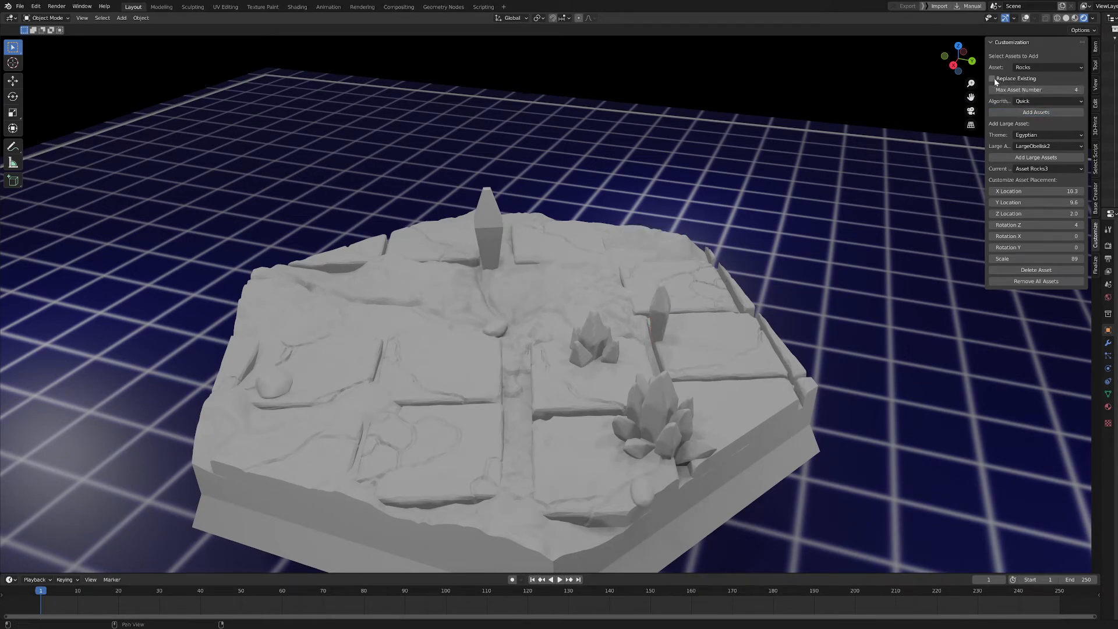
Step: Turn Replace Existing back on, add rocks in place of all current assets, and view the base from another side
left_click(993, 78)
left_click(1010, 109)
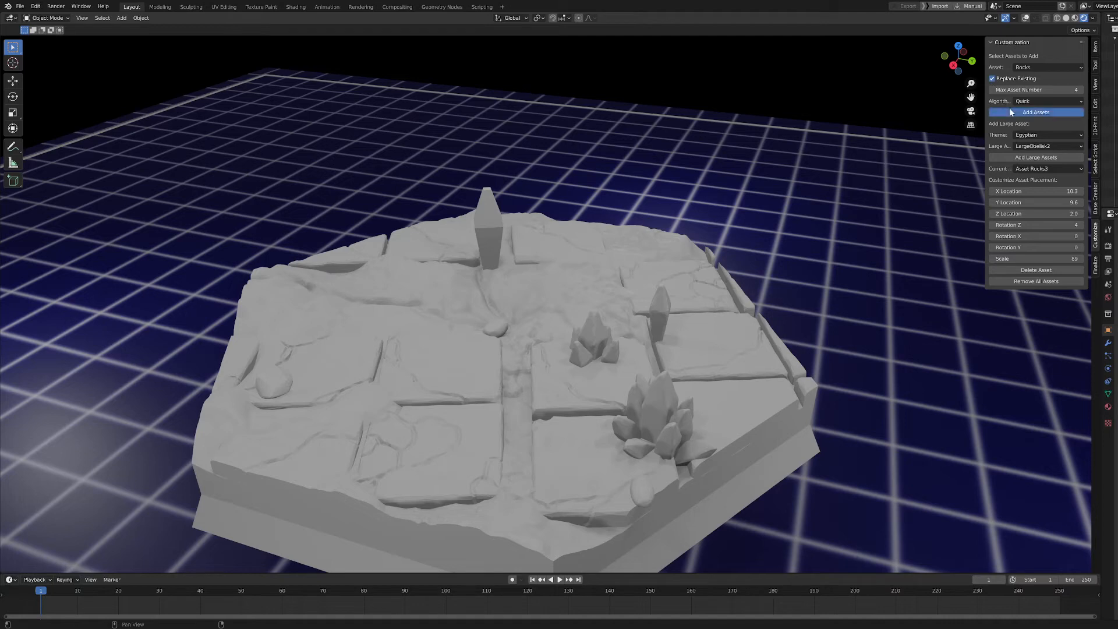
middle_click_drag(763, 410, 673, 294)
middle_click_drag(687, 477, 653, 329)
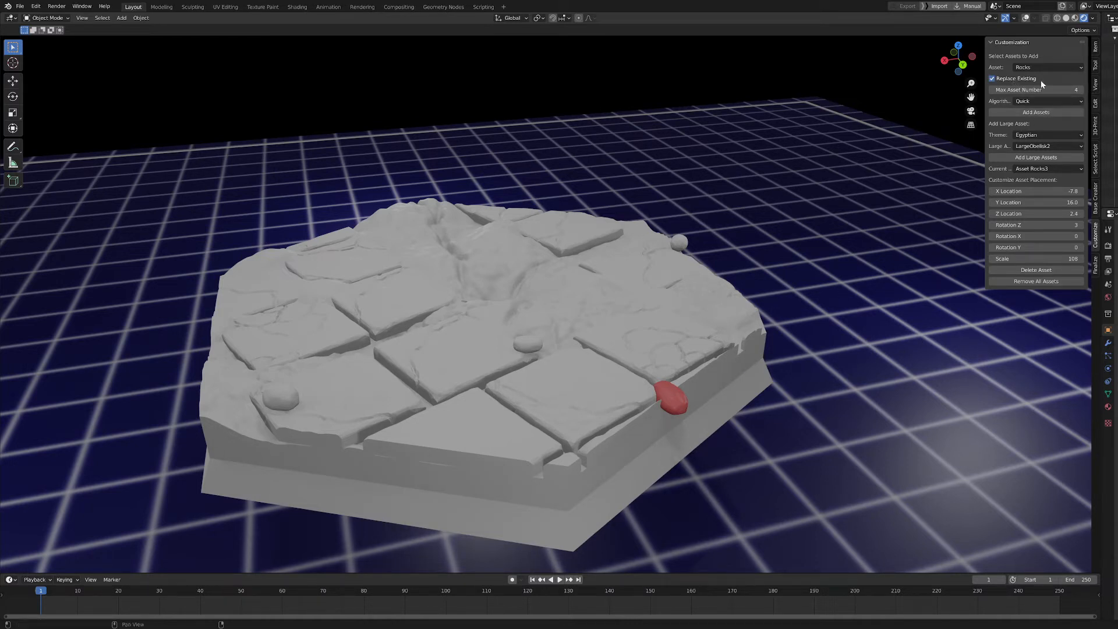
Step: Turn off Replace Existing, set the maximum asset number to 8, and check the placement algorithm options
left_click(1027, 79)
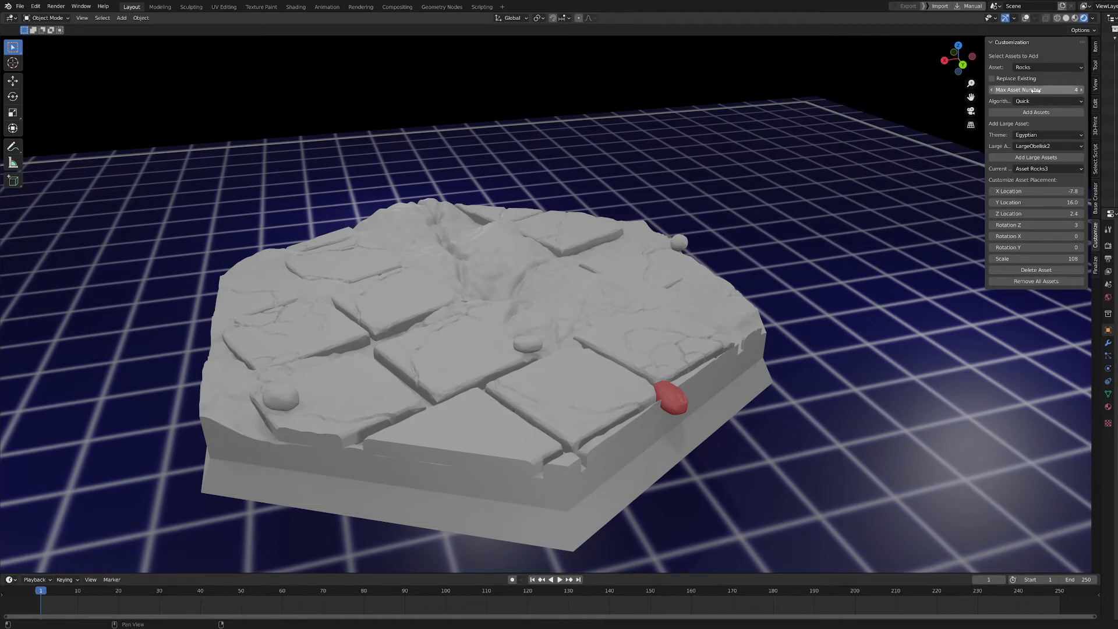
left_click_drag(1036, 89, 1054, 90)
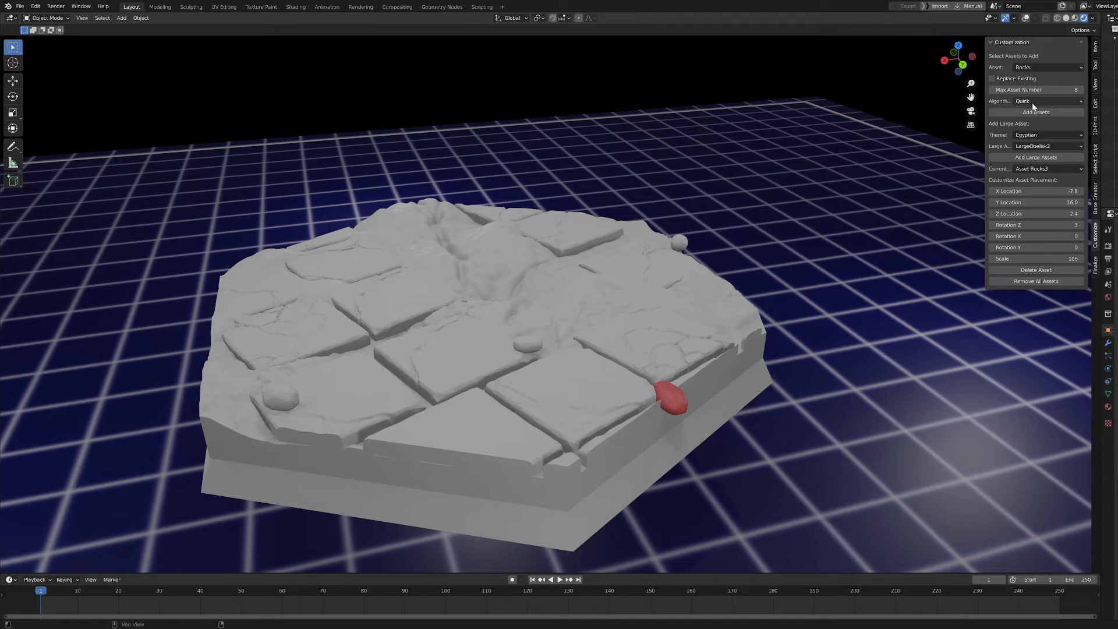
left_click(1033, 102)
left_click(1032, 102)
middle_click_drag(650, 531, 672, 365)
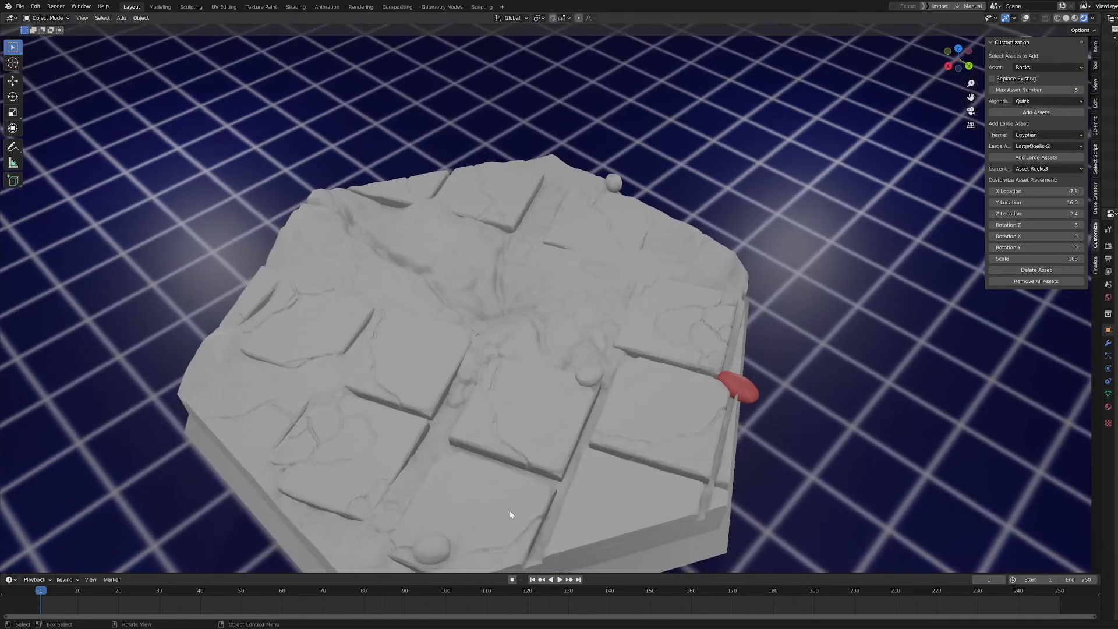
Step: Examine from several angles how the Quick algorithm placed the rocks, including the one at the base's edge, and keep Quick as the algorithm
middle_click_drag(510, 515, 556, 504)
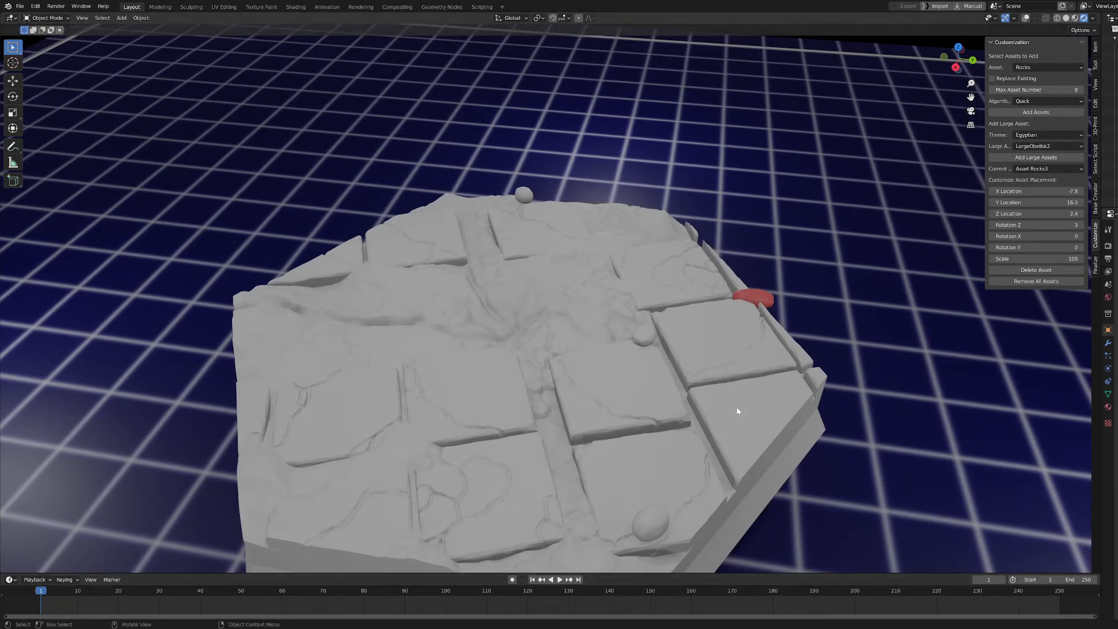
middle_click_drag(738, 396, 702, 396)
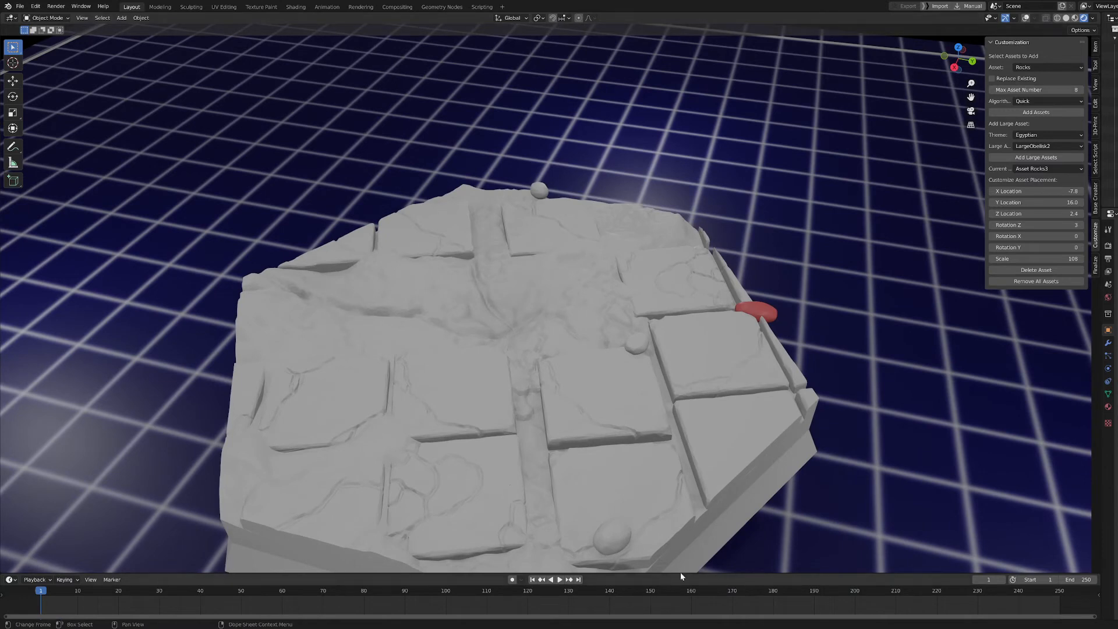
middle_click_drag(854, 469, 527, 435)
scroll(542, 467, "up", 2)
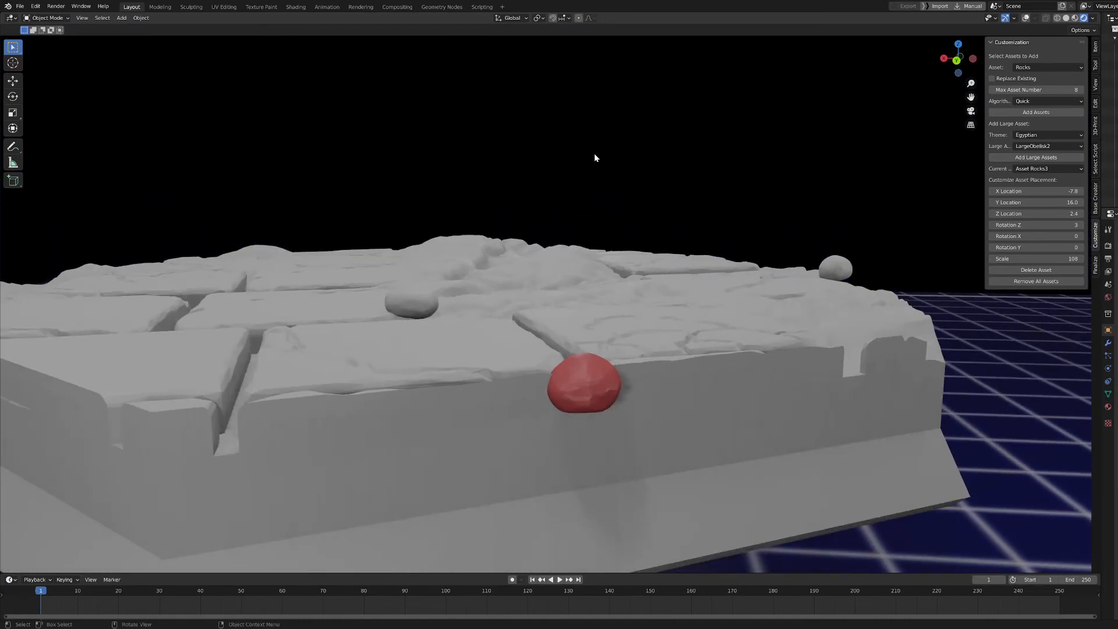
middle_click_drag(942, 392, 884, 397)
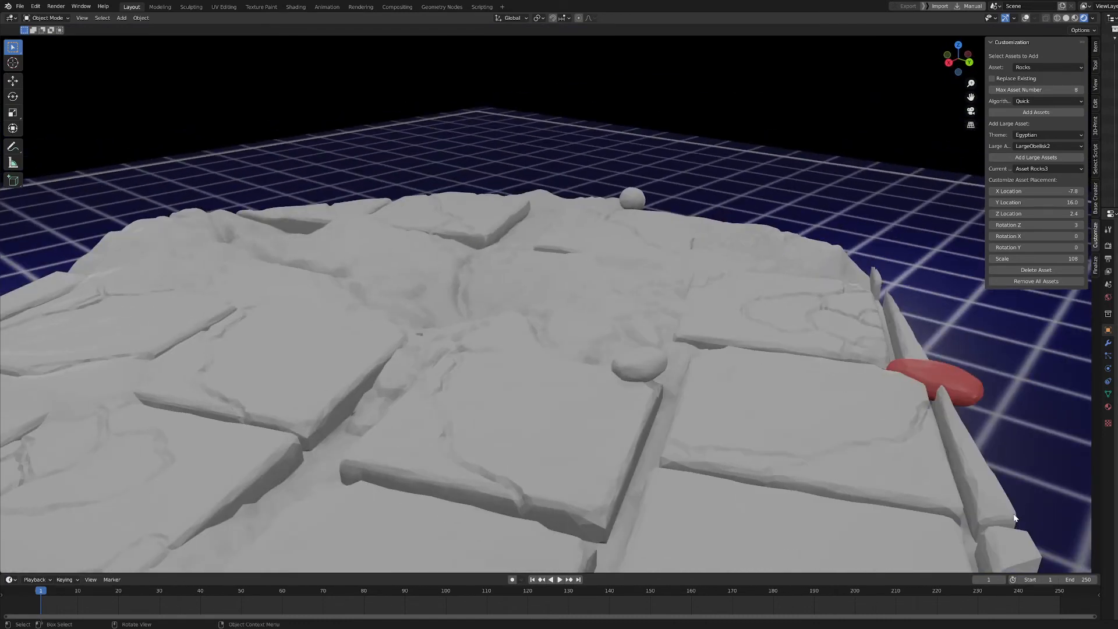
left_click(1038, 102)
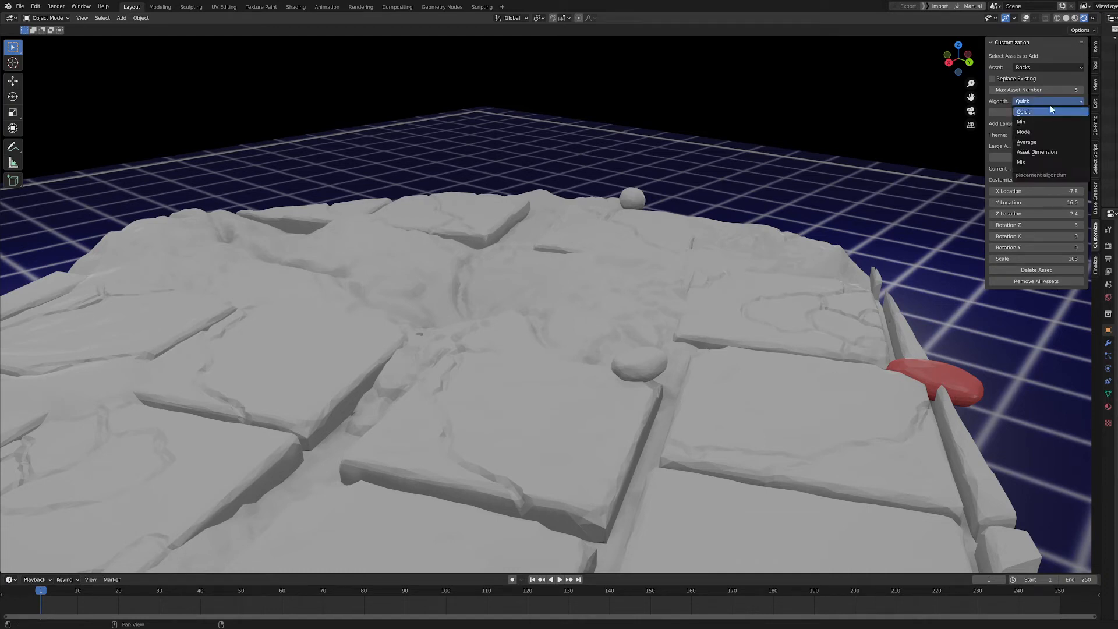
left_click(1049, 110)
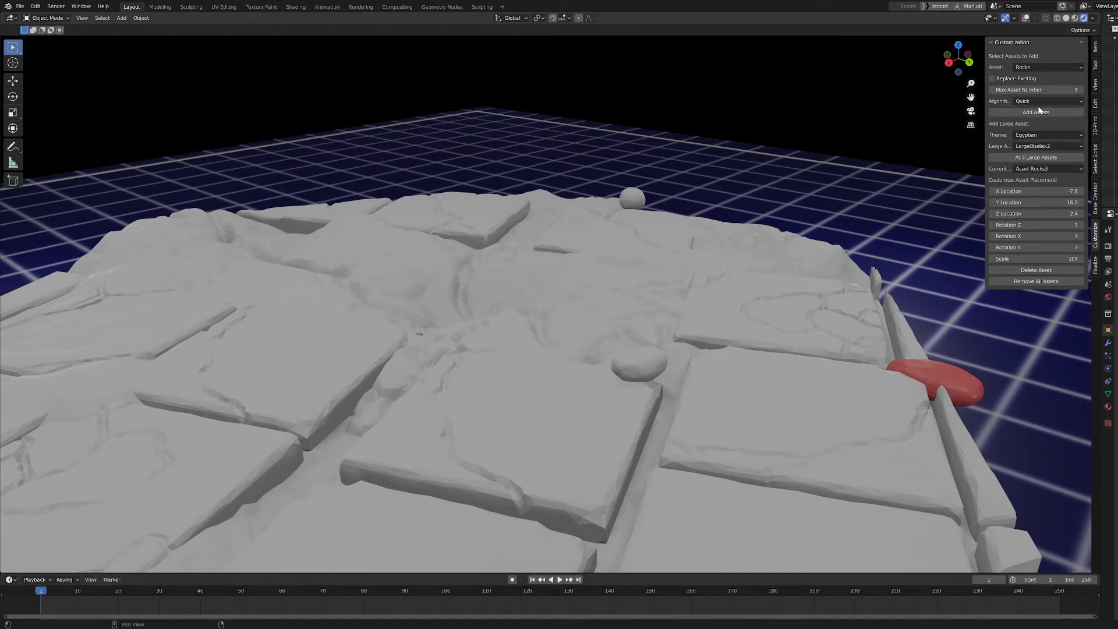
Step: Set the placement algorithm to Min and add rocks to the base with it
left_click(1044, 102)
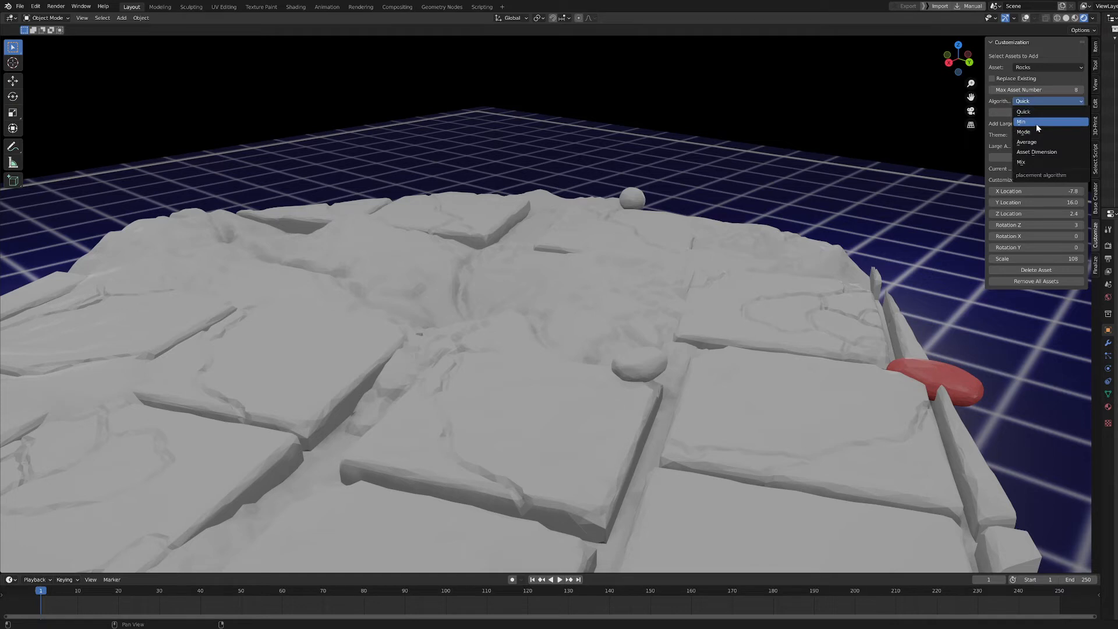
left_click(1036, 123)
scroll(660, 295, "down", 5)
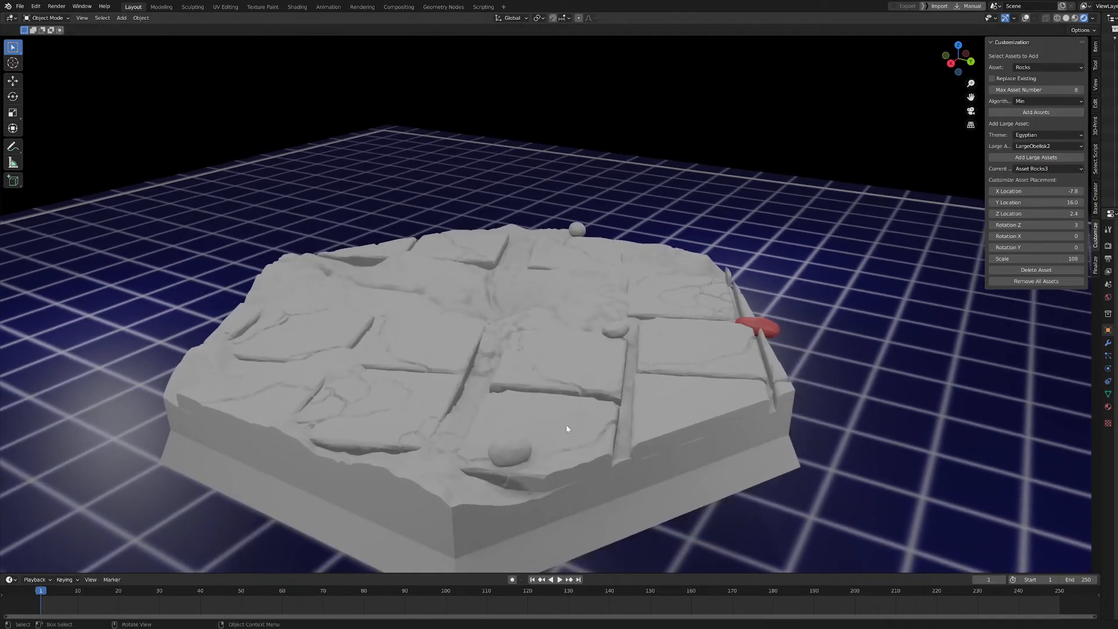
scroll(557, 359, "up", 2)
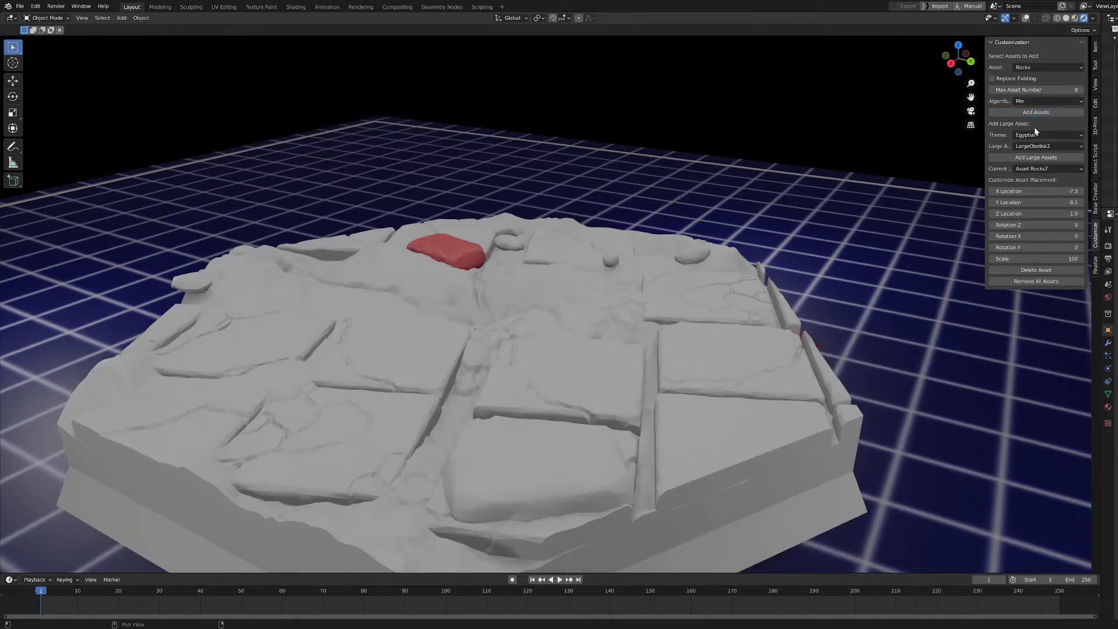
middle_click_drag(701, 252, 591, 247)
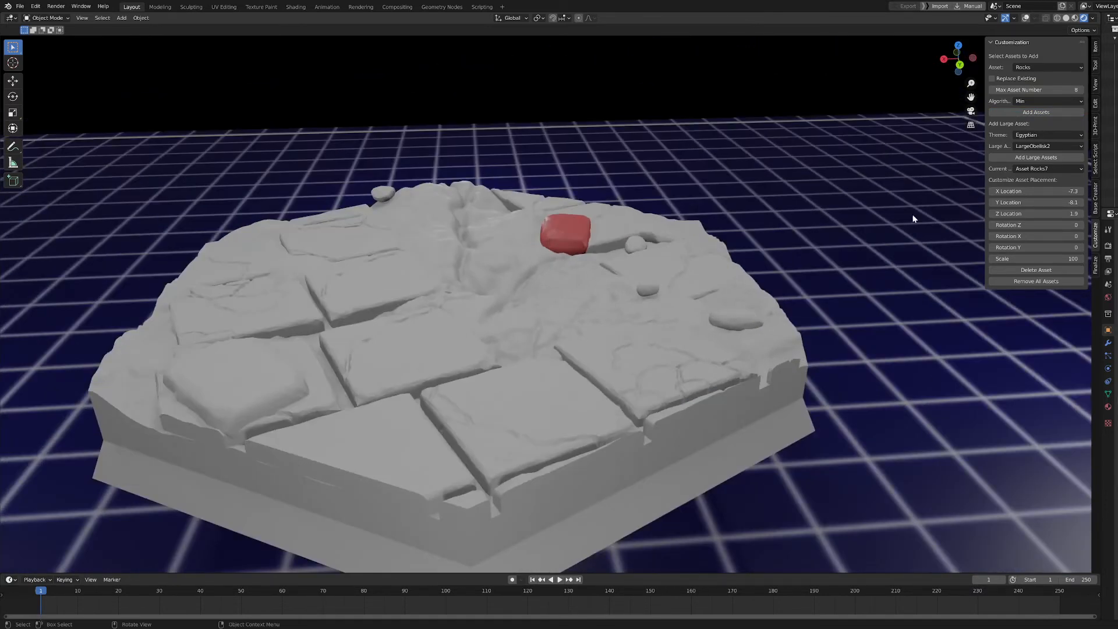
Step: Check the placement algorithm options and examine how the newly placed rocks sit on the base's surface
left_click(1043, 101)
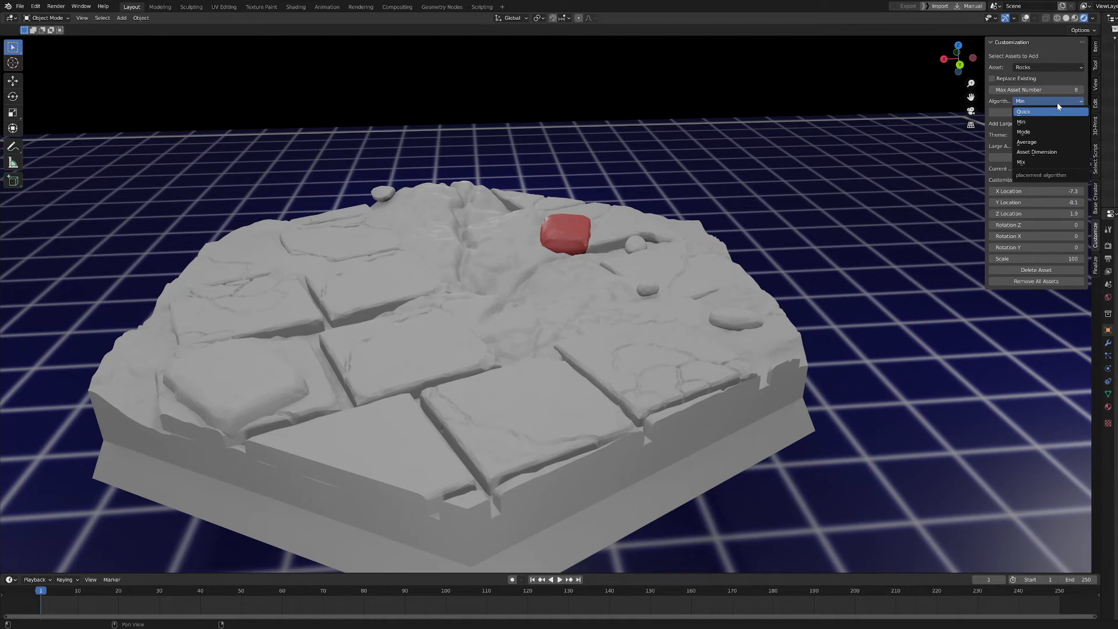
left_click(1053, 101)
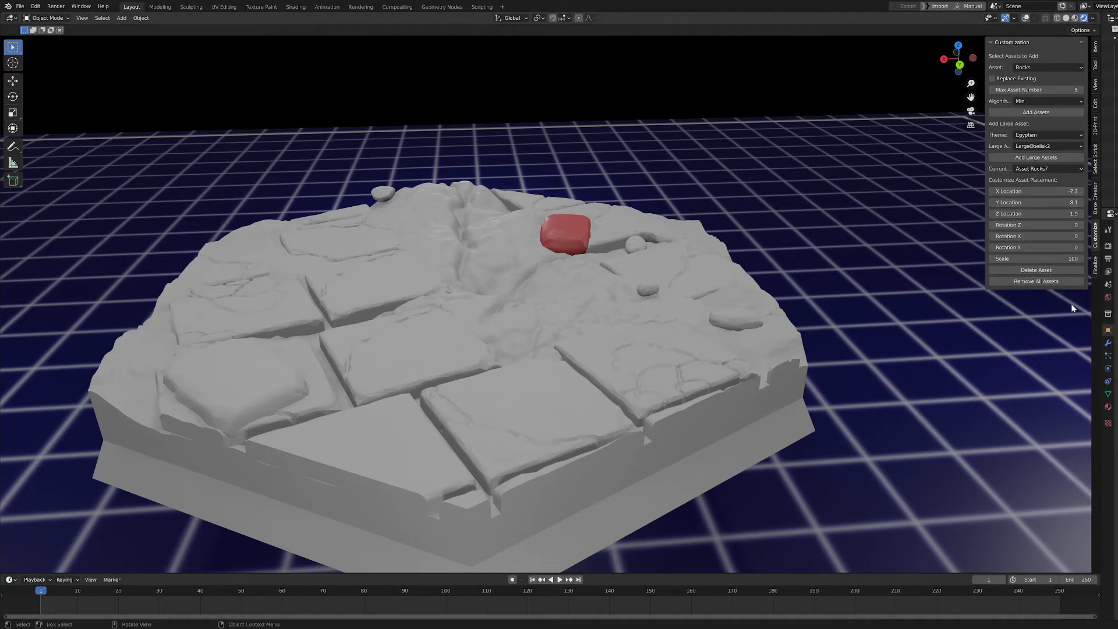
scroll(704, 387, "up", 4)
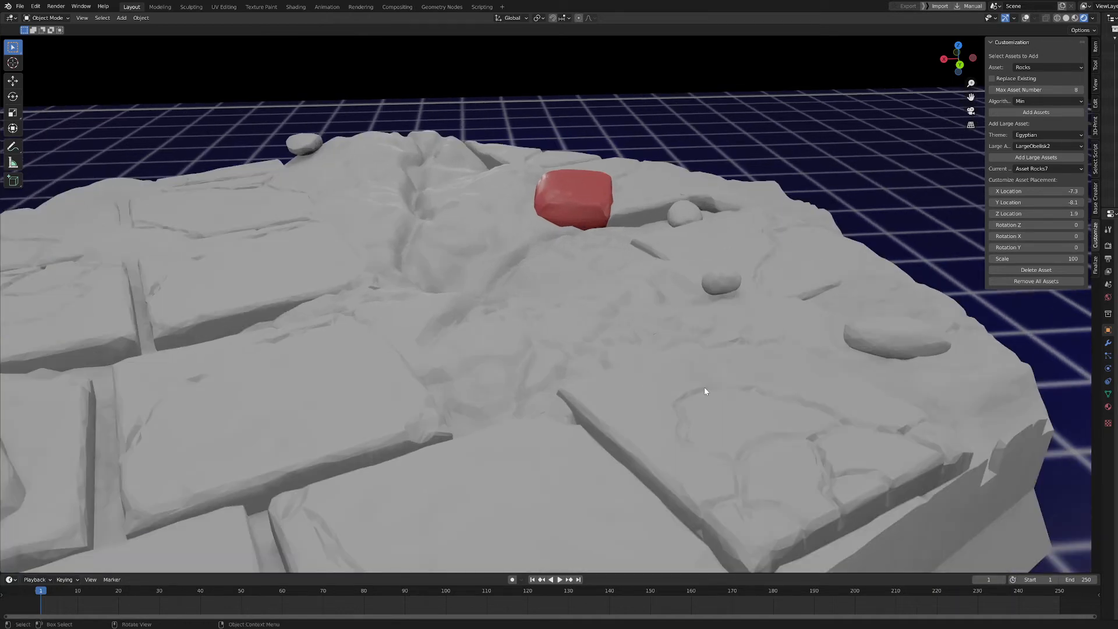
middle_click_drag(659, 416, 745, 423)
scroll(745, 423, "down", 3)
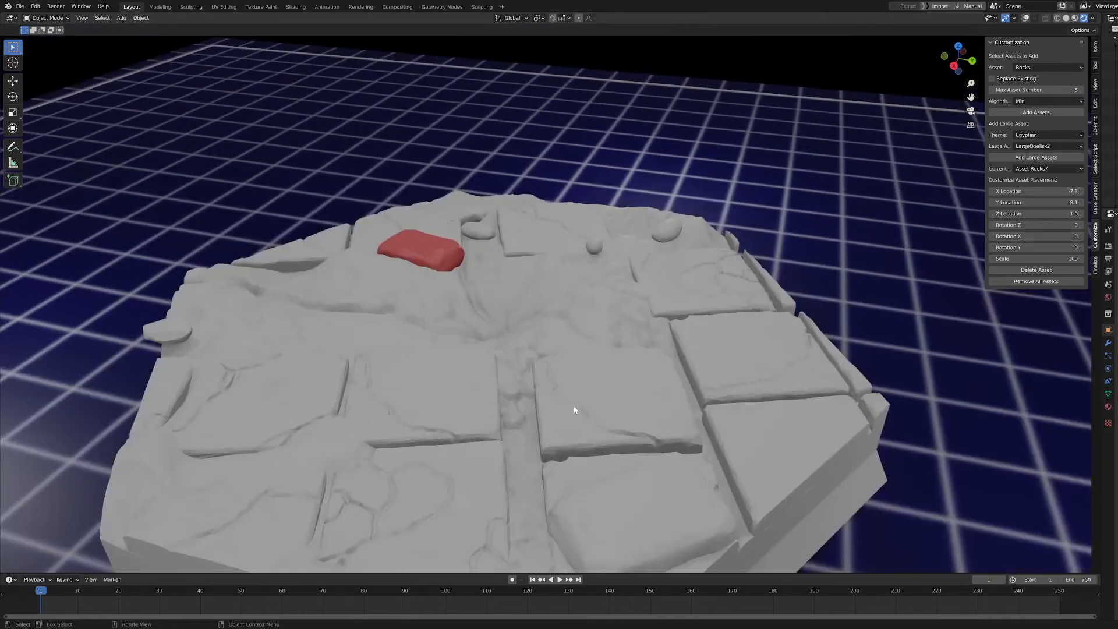
middle_click_drag(576, 409, 606, 392)
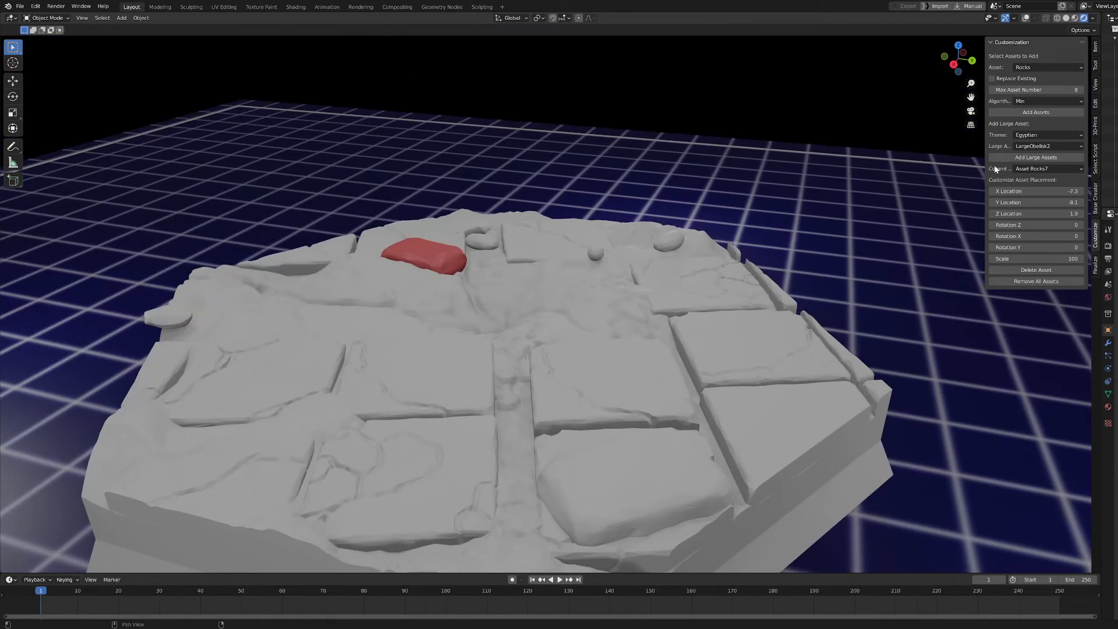
scroll(466, 412, "up", 2)
middle_click_drag(466, 448, 488, 434)
scroll(489, 435, "down", 4)
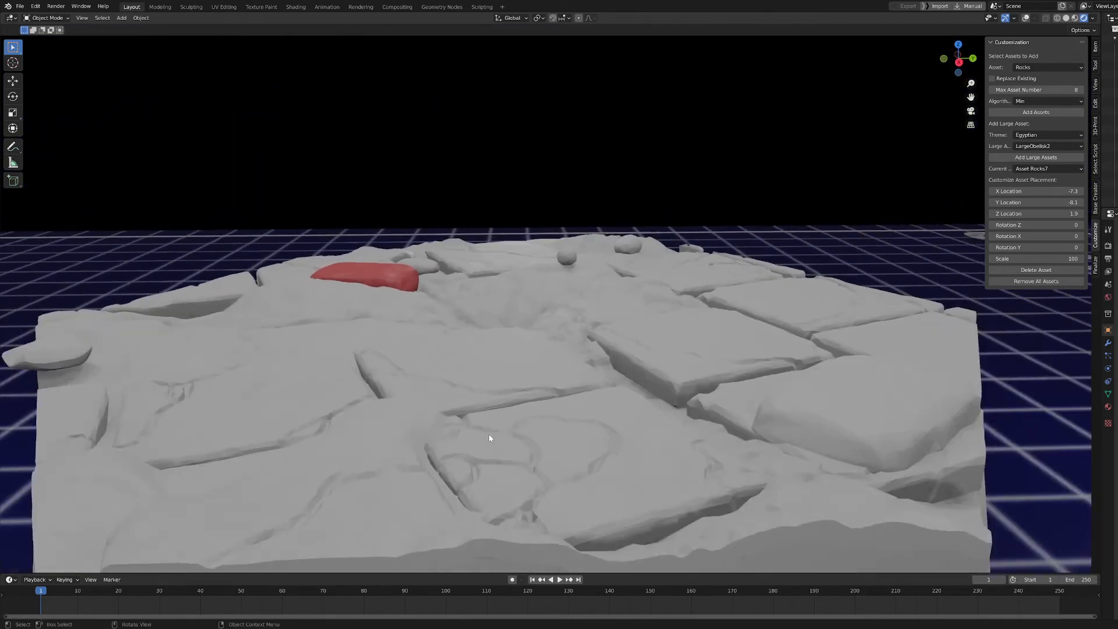
Step: Inspect up close how the rock overhanging the base's edge rests on the terrain
scroll(203, 383, "up", 4)
middle_click_drag(131, 389, 225, 325)
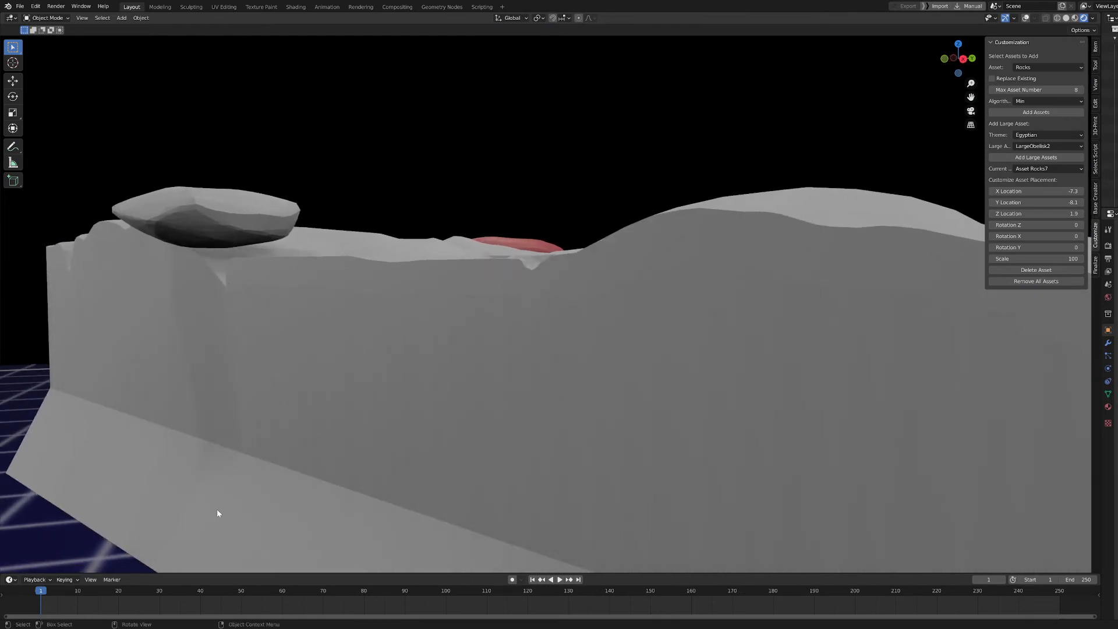
middle_click_drag(218, 455, 259, 424)
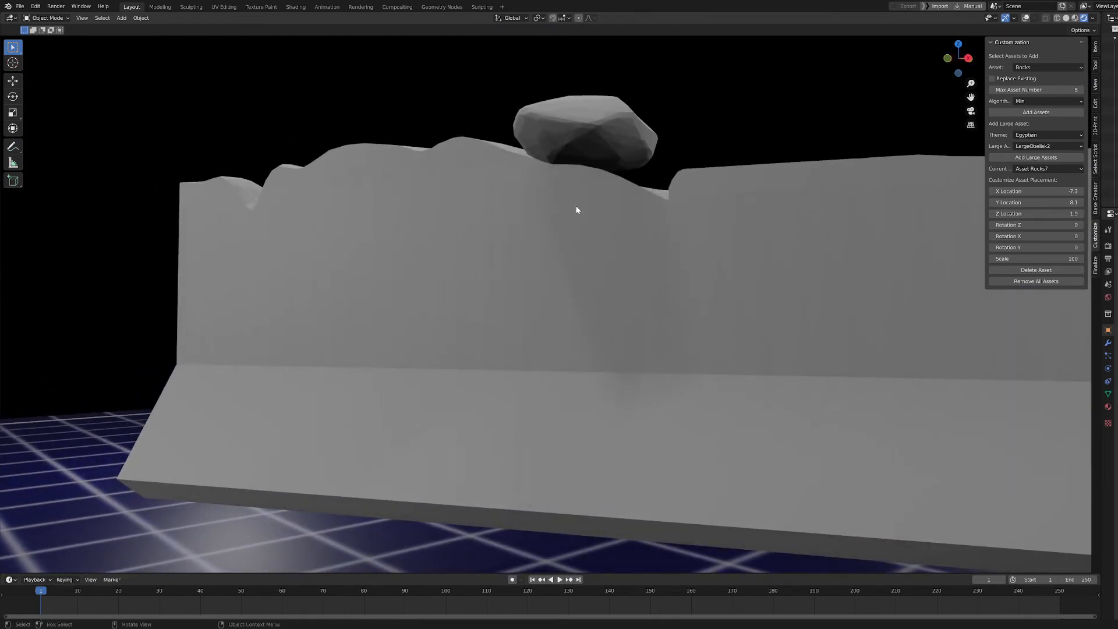
scroll(573, 387, "down", 3)
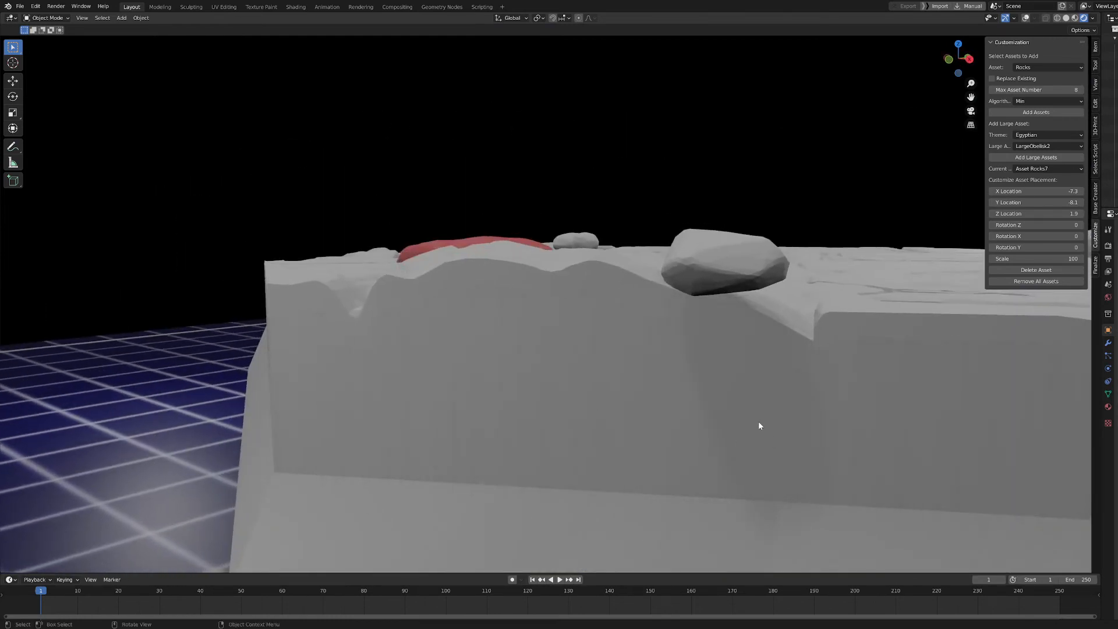
middle_click_drag(750, 417, 680, 424)
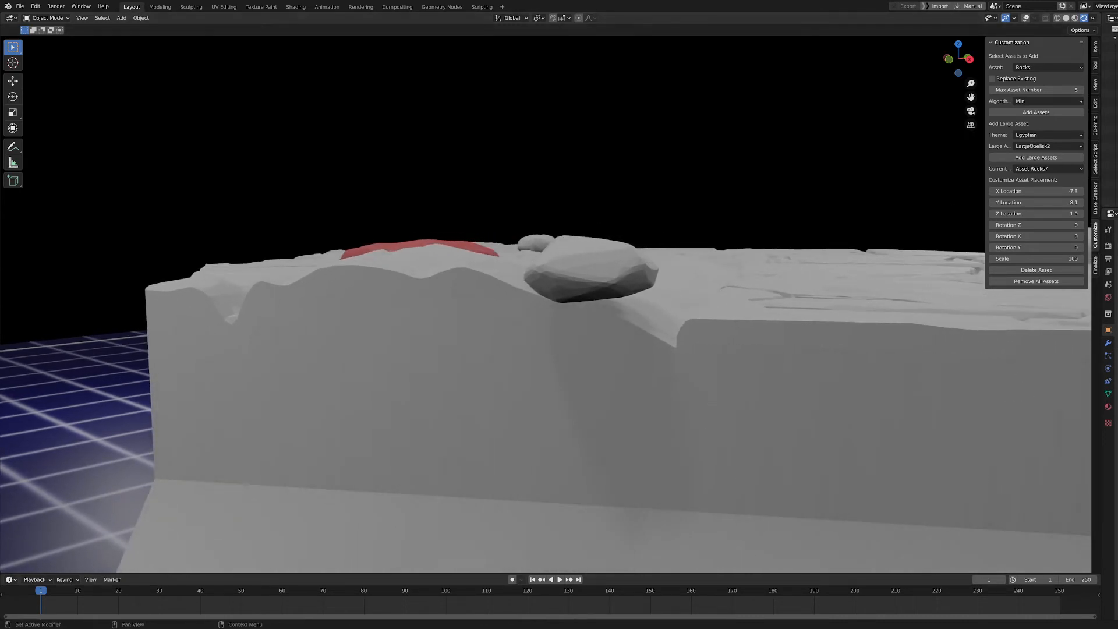
mouse_move(803, 244)
middle_mouse_down()
mouse_move(780, 256)
mouse_move(812, 244)
middle_mouse_up()
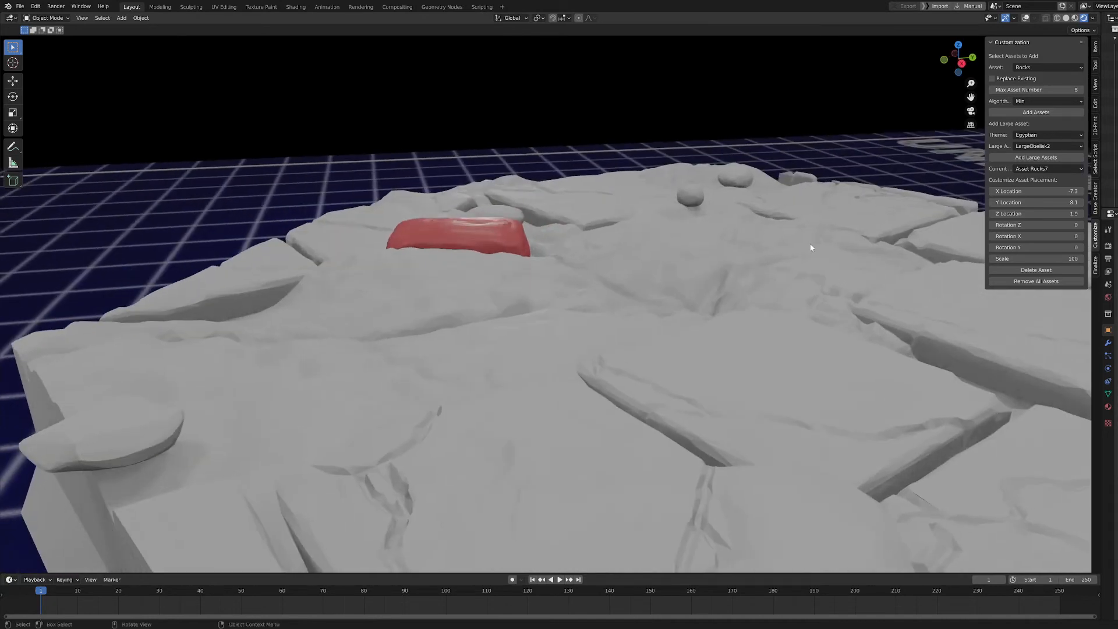
Step: Review the list of placed assets and set the current asset to None
left_click(1040, 170)
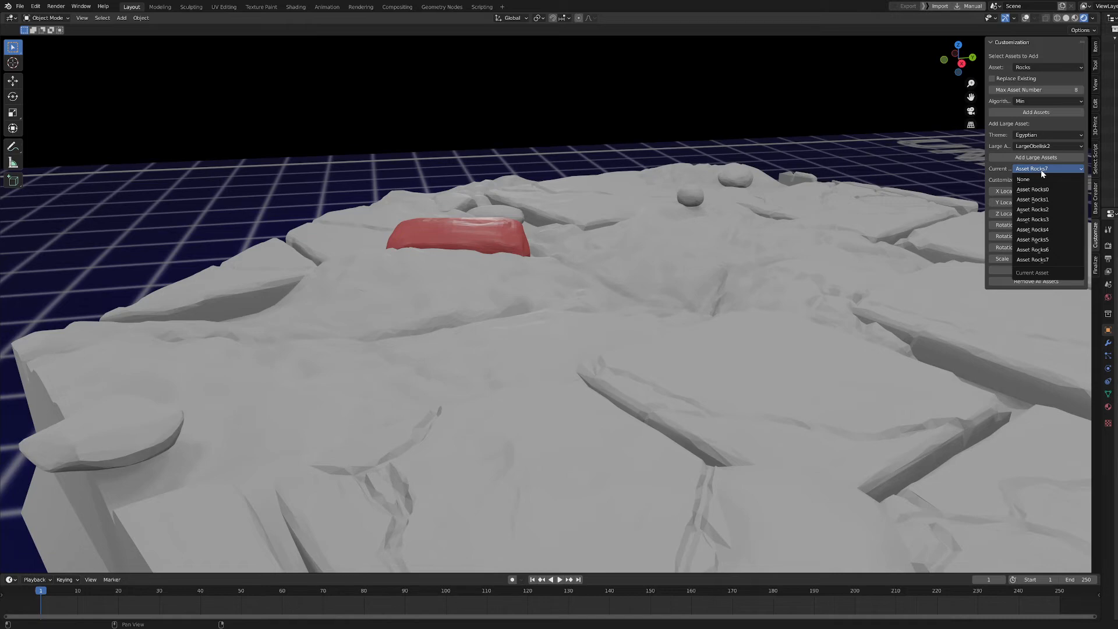
middle_click_drag(748, 331, 686, 344)
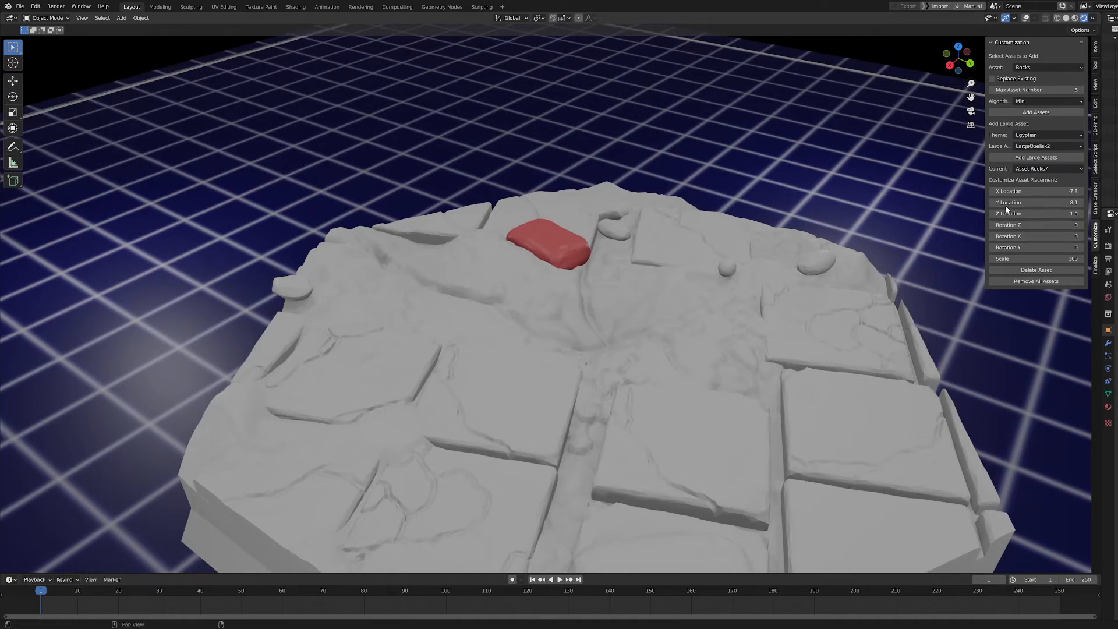
left_click(1030, 169)
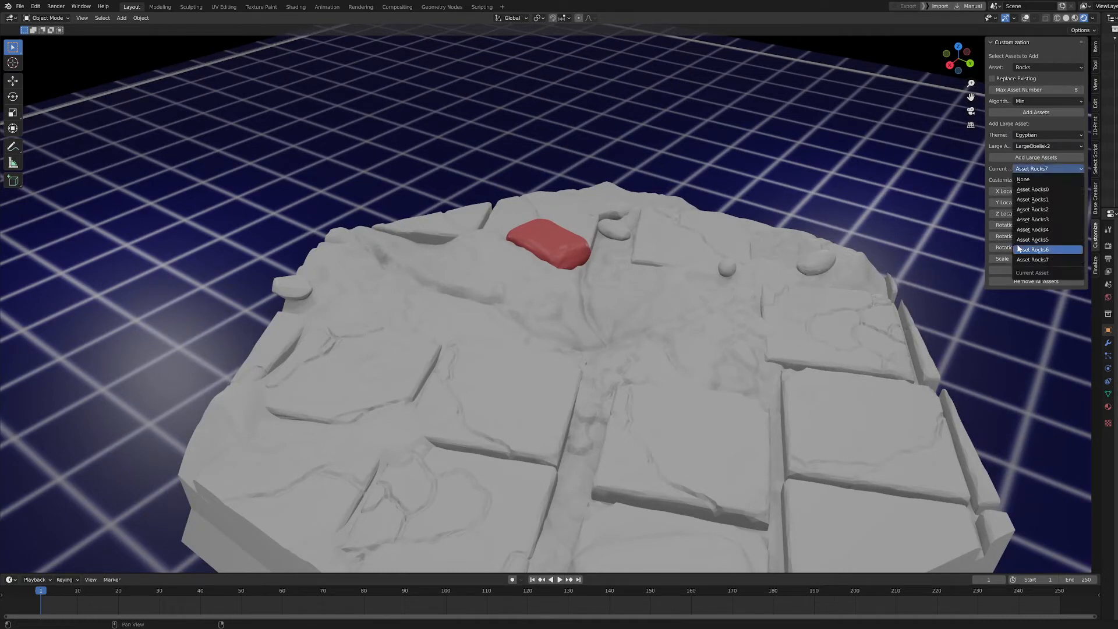
left_click(1024, 170)
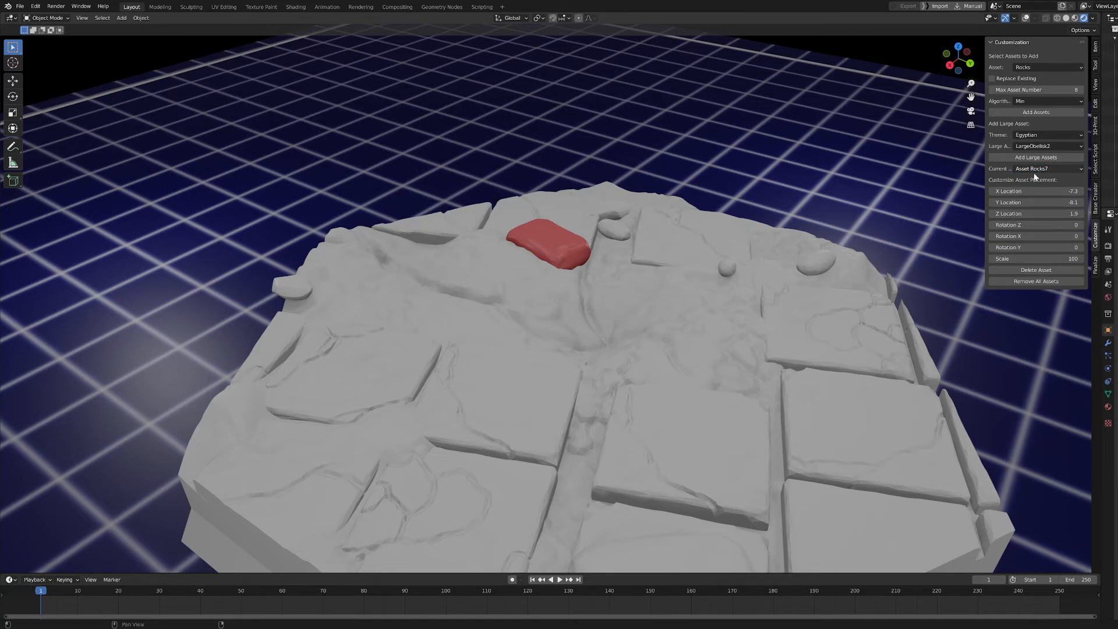
scroll(838, 349, "down", 3)
middle_click_drag(834, 353, 767, 335)
scroll(717, 365, "up", 4)
left_click(1040, 169)
left_click(1042, 176)
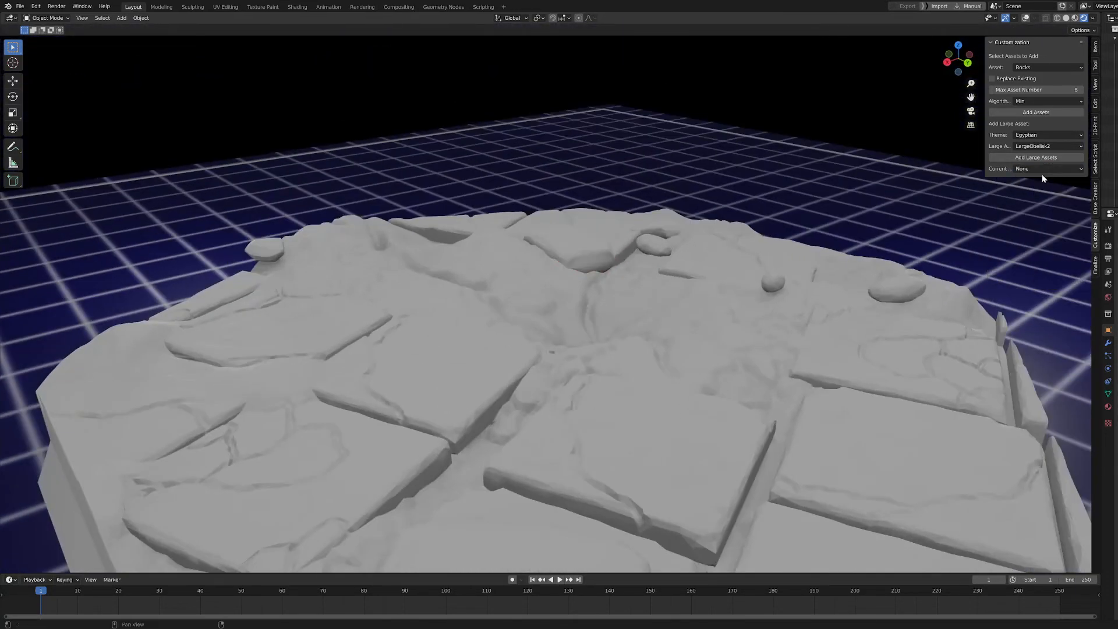
Step: Choose Asset Rocks1 as the current asset and locate it on the base
left_click(1043, 169)
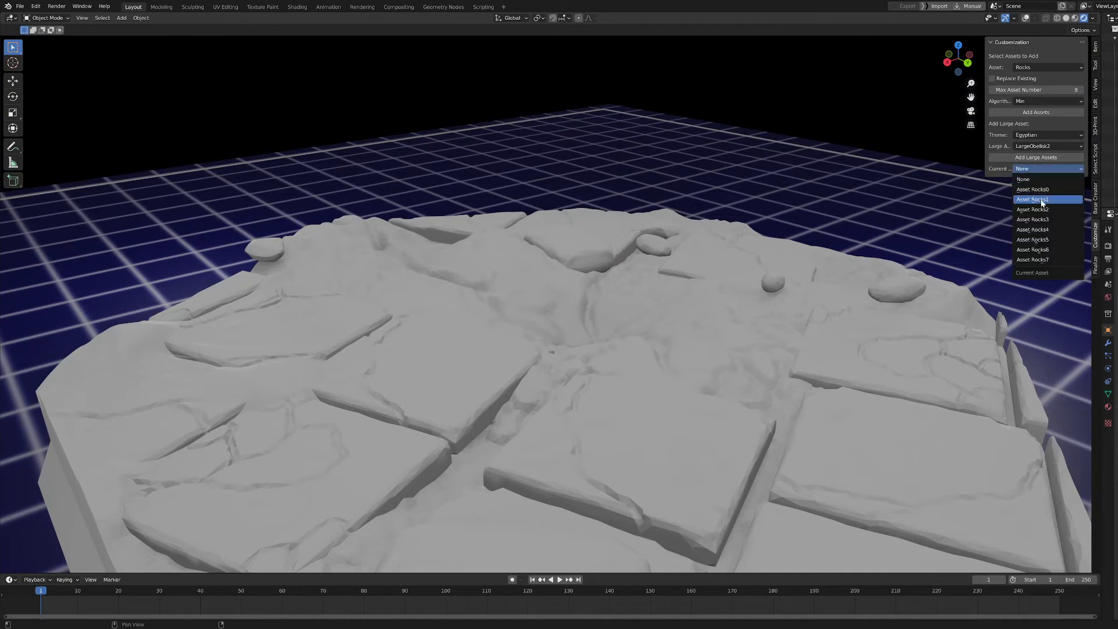
left_click(1043, 197)
middle_click_drag(809, 260, 855, 263)
left_click(1028, 169)
left_click(1034, 199)
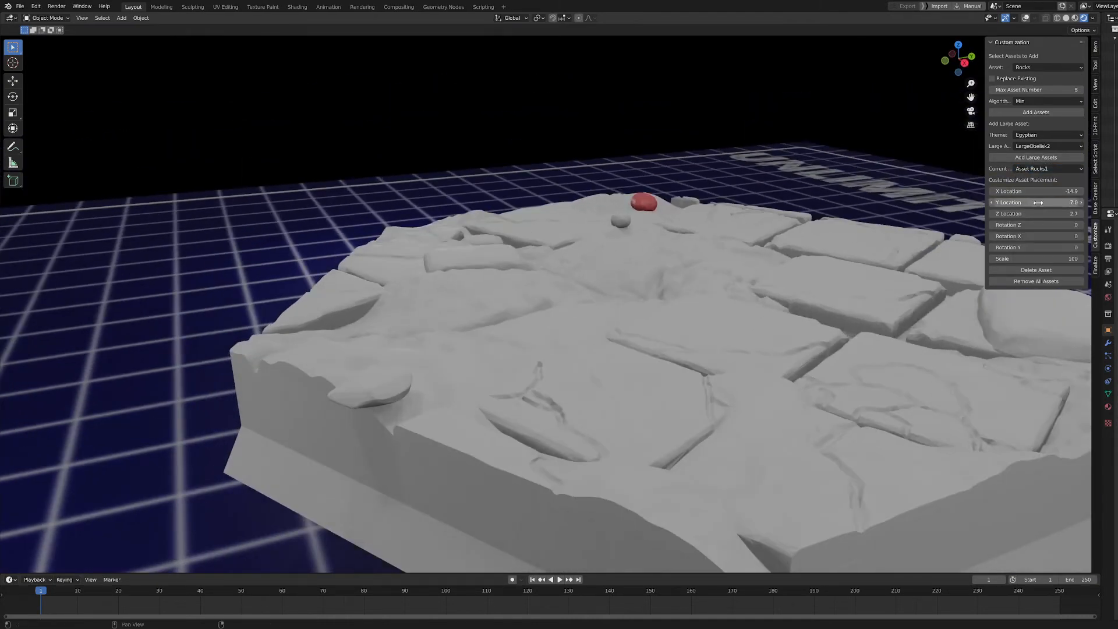
Step: Step the current asset through Asset Rocks2, Rocks3 and Rocks4 to identify each rock on the base
left_click(1049, 170)
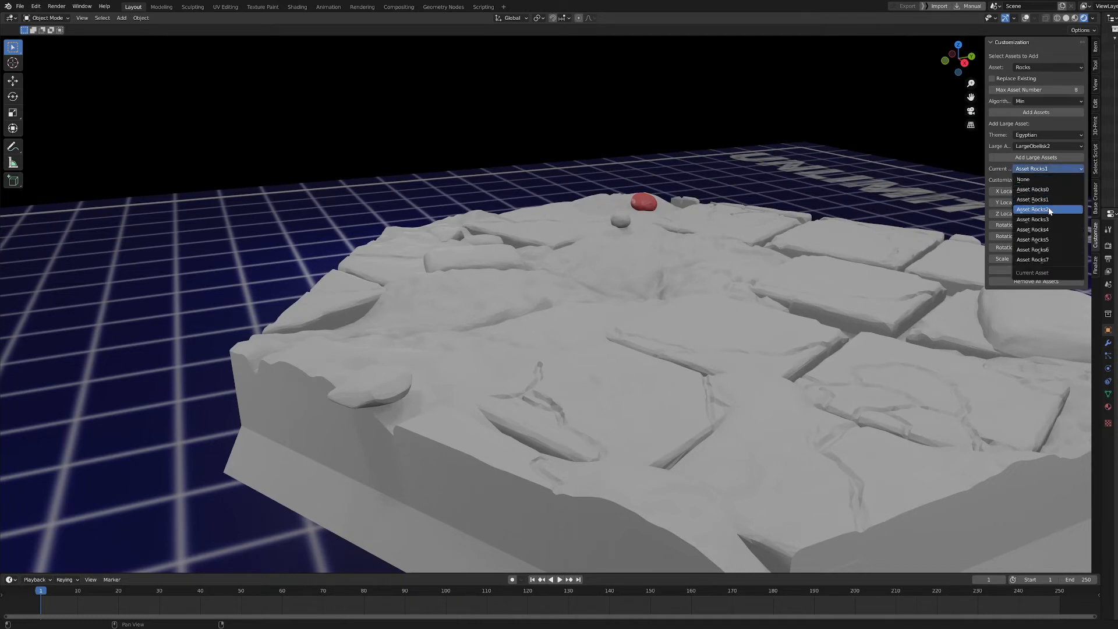
left_click(1042, 211)
left_click(1030, 169)
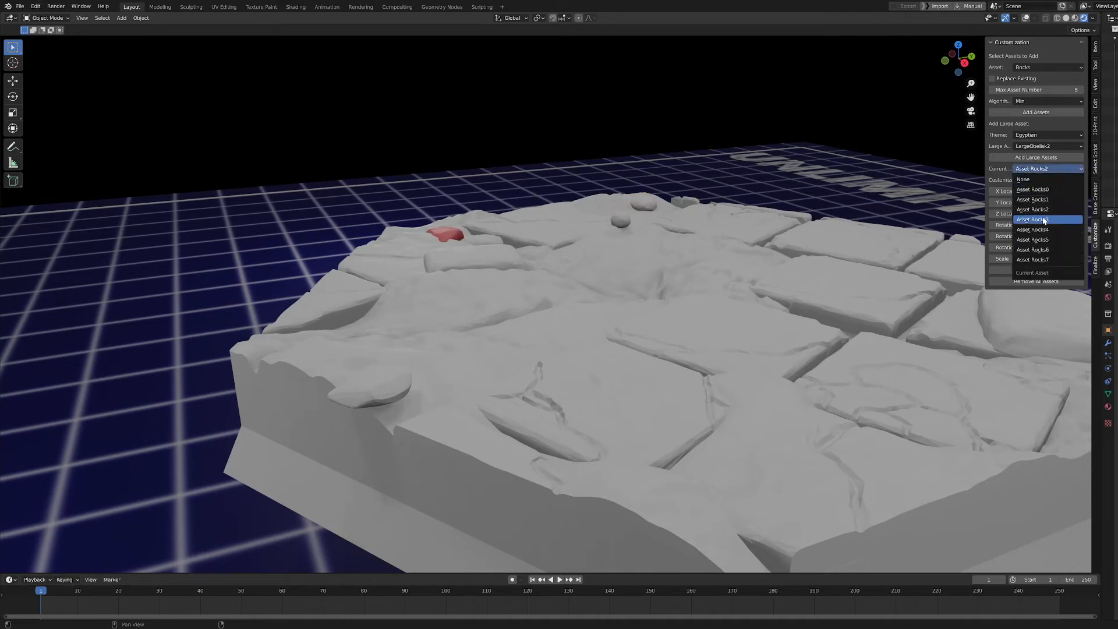
left_click(1040, 222)
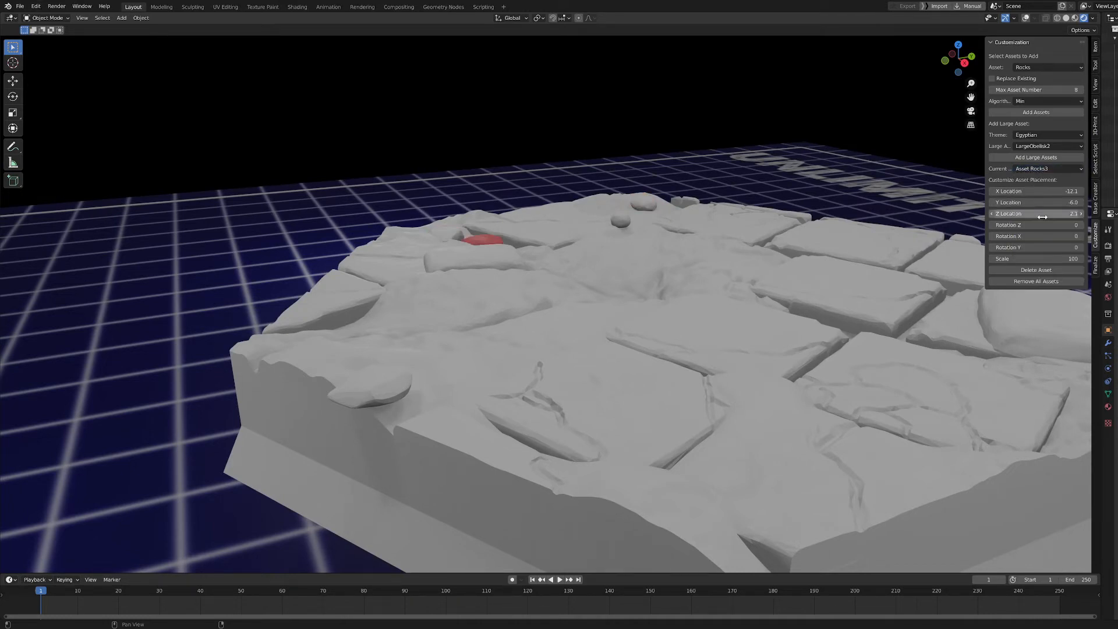
left_click(1030, 171)
left_click(1038, 231)
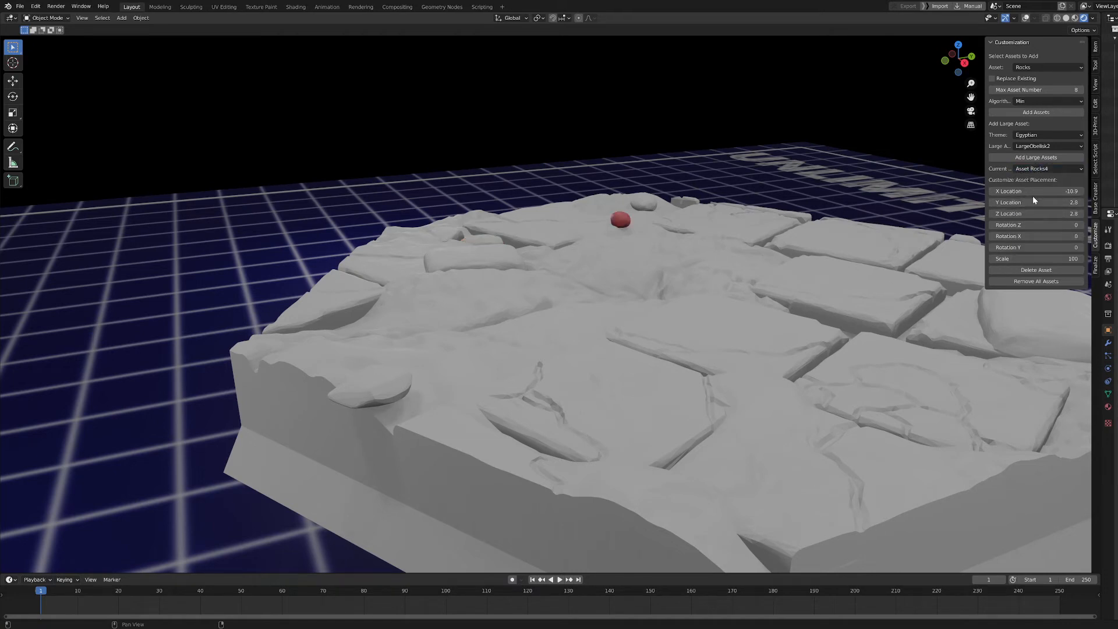
Step: Check Asset Rocks5, and make Asset Rocks6, the rock overhanging the base's edge, the current asset
left_click(1033, 172)
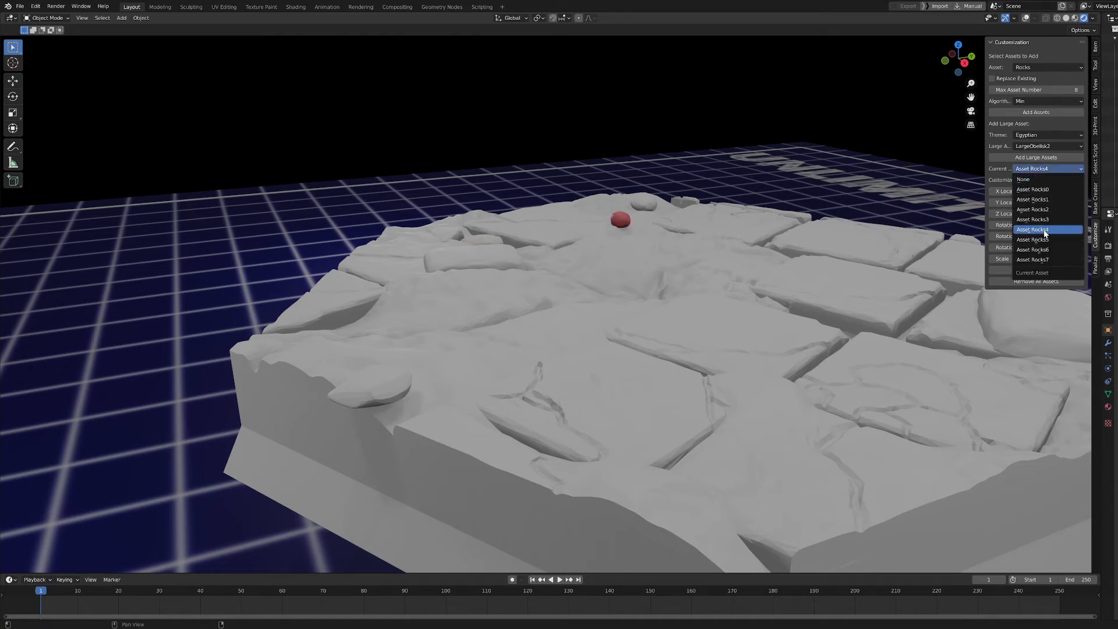
left_click(1038, 230)
left_click(1036, 170)
left_click(1038, 239)
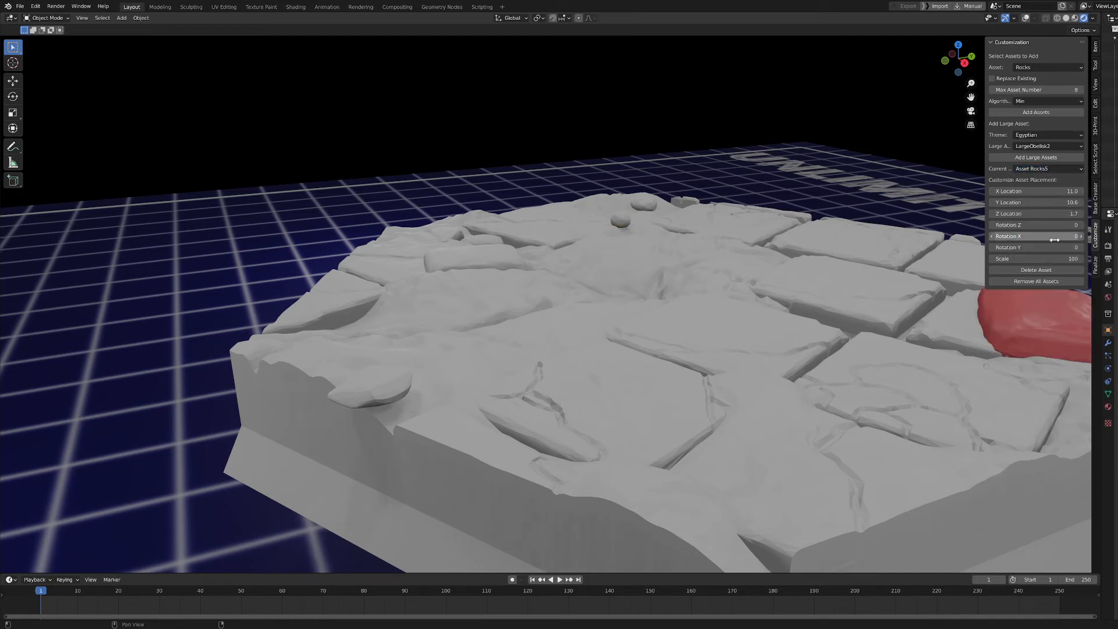
left_click(1036, 168)
left_click(1037, 249)
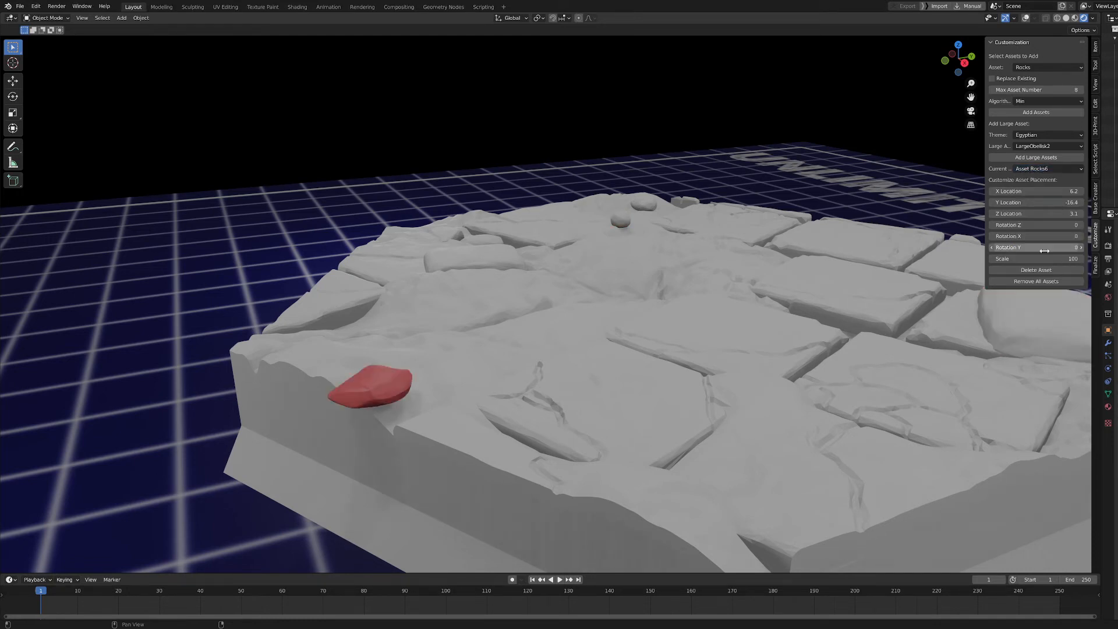
Step: Move the overhanging rock onto the base at X 4.3, Y 0.011, Z 2.5, with Rotation Z 2, Rotation X -32 and Scale 96
middle_click_drag(730, 293, 596, 336)
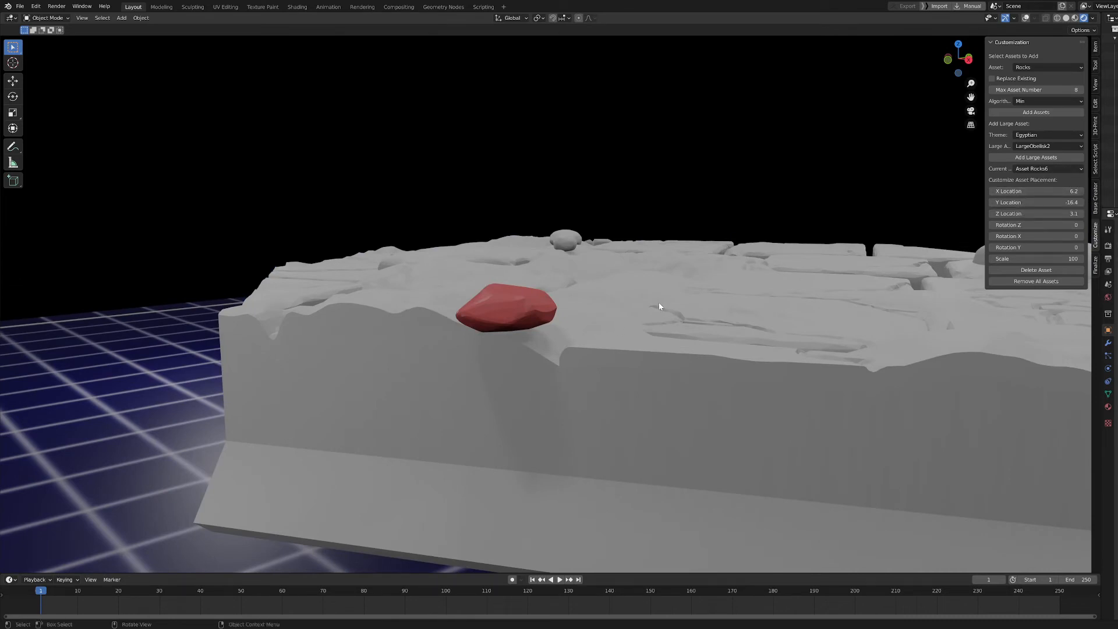
mouse_move(660, 304)
middle_mouse_down()
mouse_move(633, 329)
mouse_move(646, 297)
middle_mouse_up()
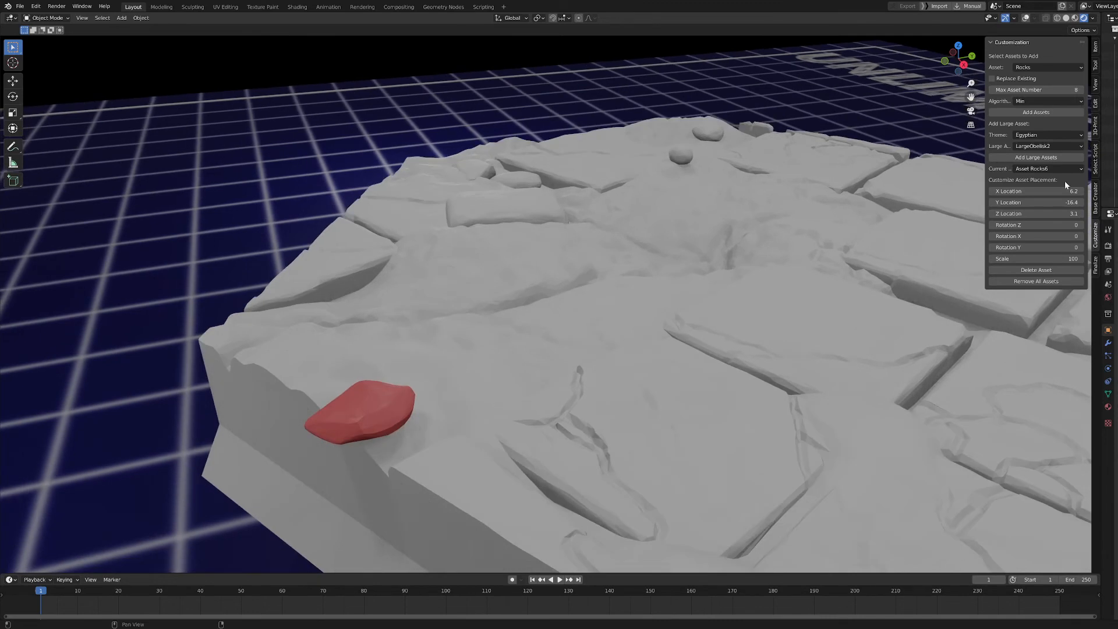
left_click_drag(1030, 191, 1025, 258)
scroll(756, 282, "down", 4)
middle_click_drag(756, 282, 613, 290, "shift")
scroll(617, 293, "up", 3)
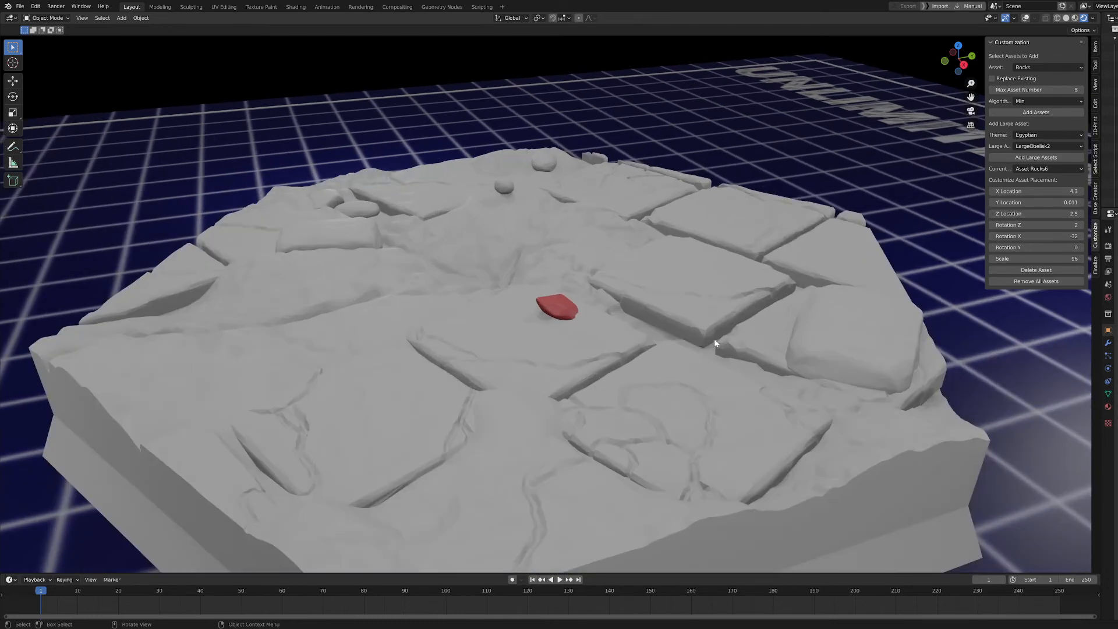
Step: Examine the repositioned rock and the rest of the base from all around
middle_click_drag(715, 339, 645, 349)
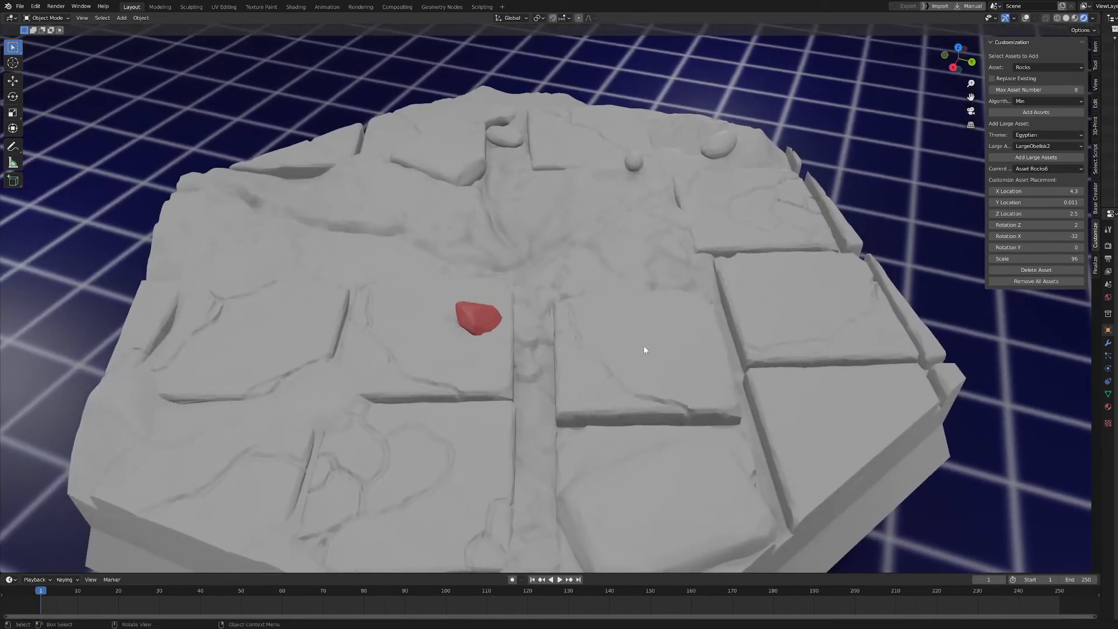
scroll(795, 364, "down", 3)
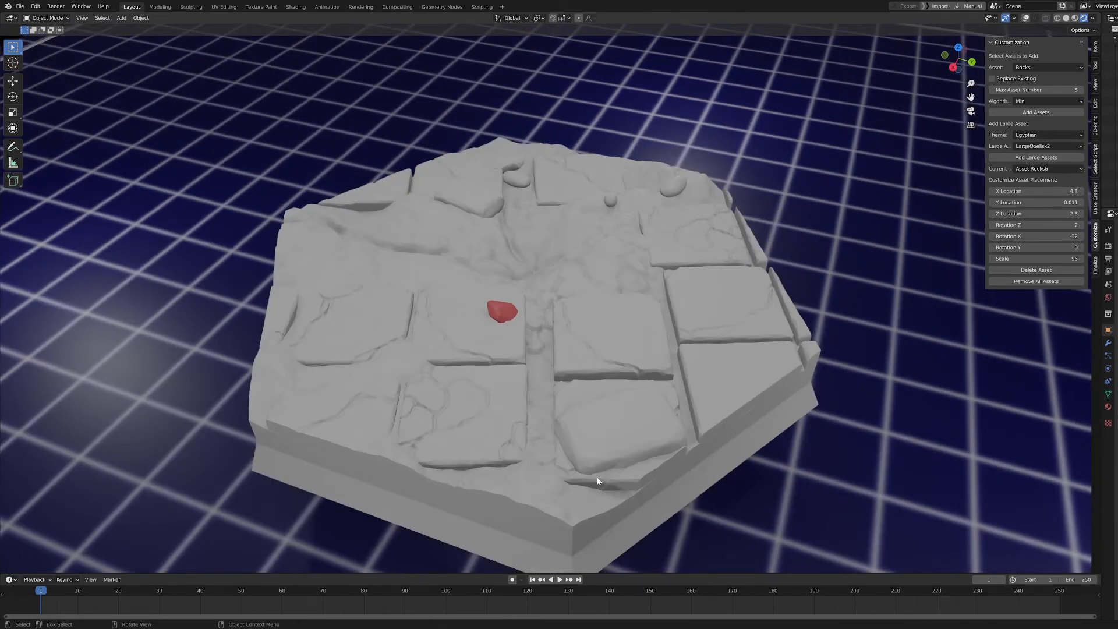
middle_click_drag(385, 349, 377, 447)
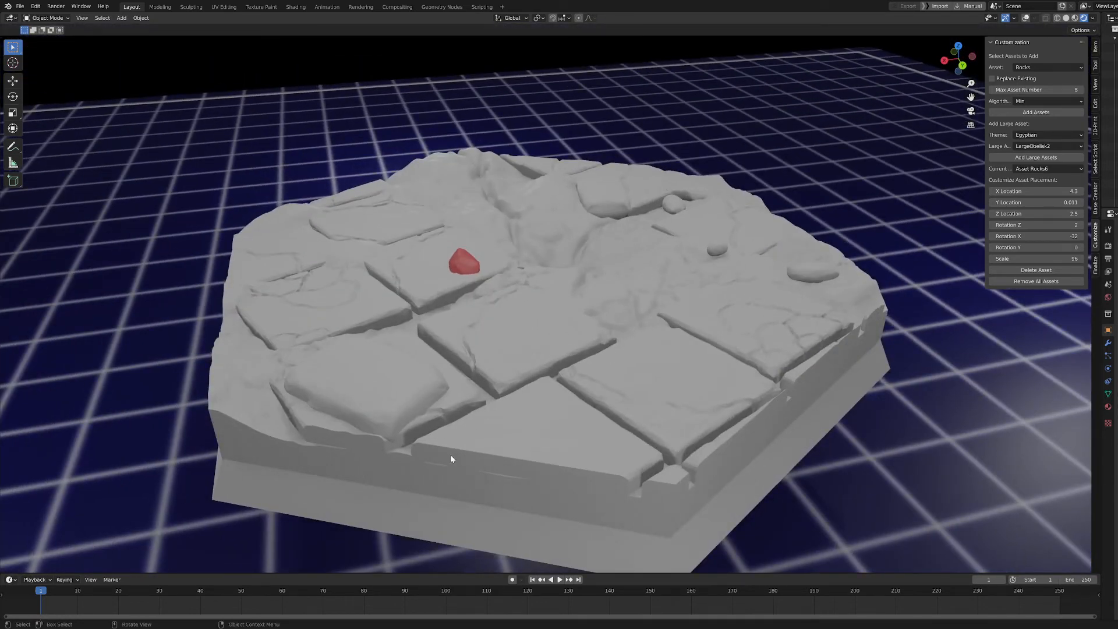
middle_click_drag(577, 389, 725, 376)
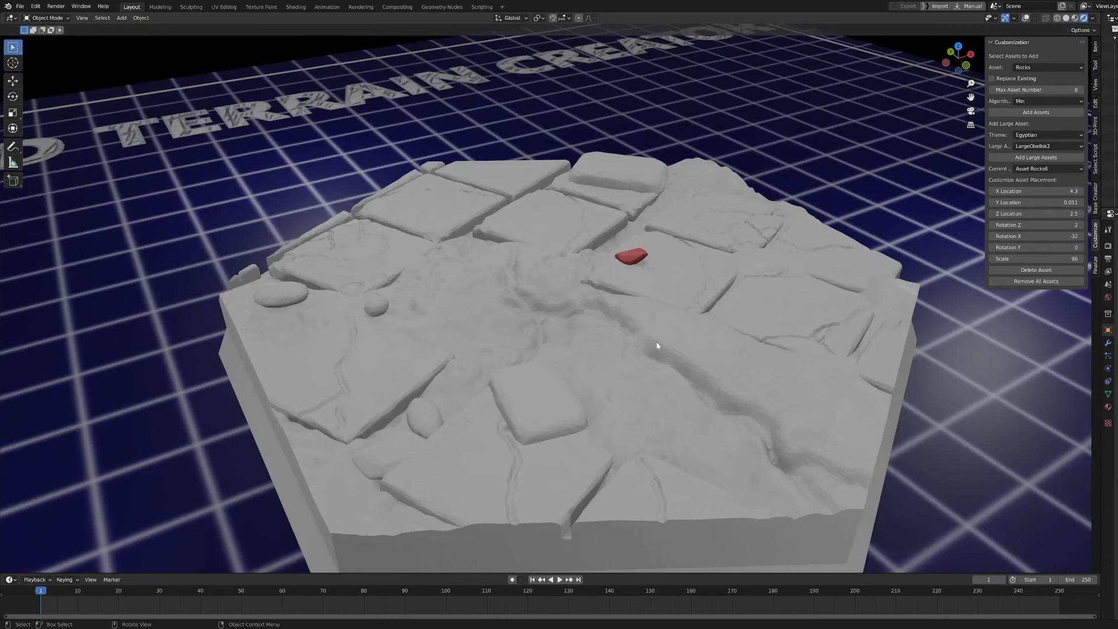
middle_click_drag(657, 346, 490, 322)
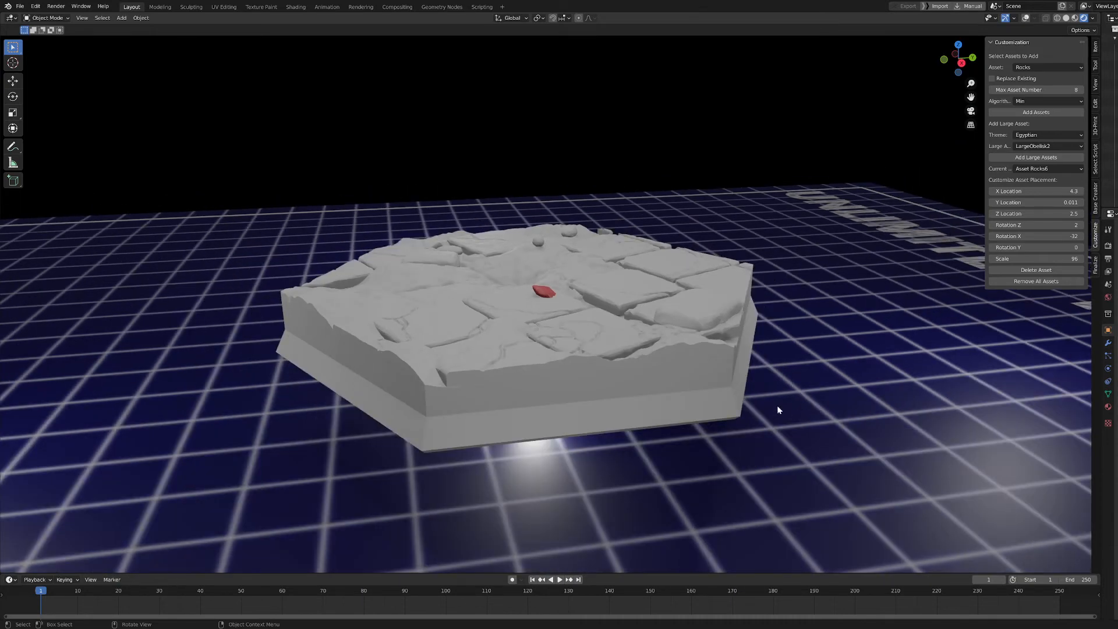
middle_click_drag(777, 408, 559, 352)
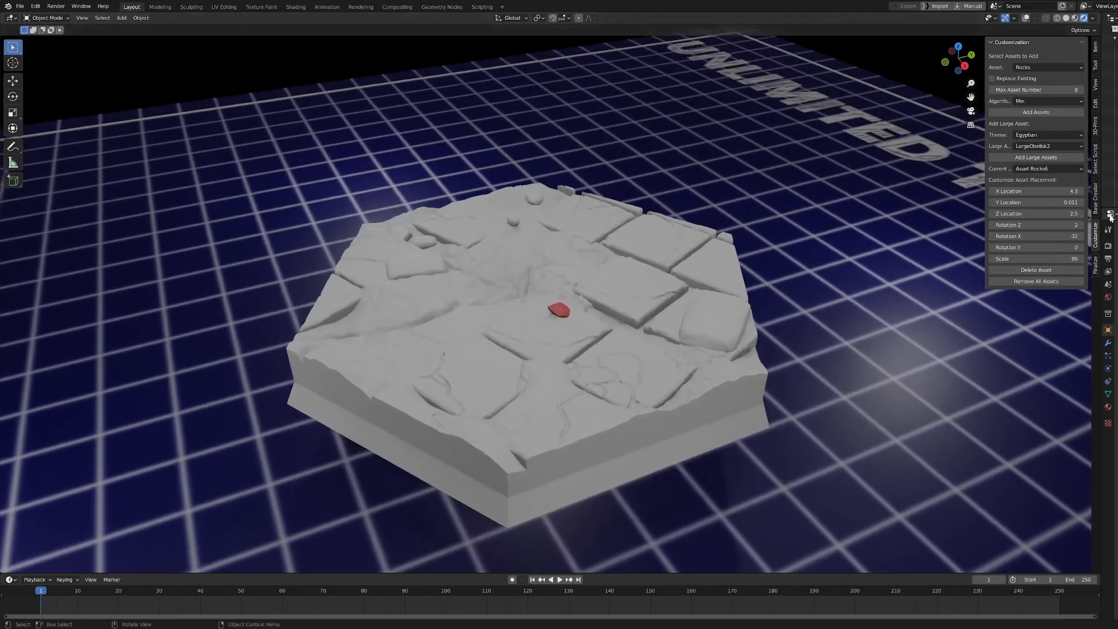
left_click(1042, 170)
left_click(1042, 170)
left_click(1030, 68)
left_click(1030, 69)
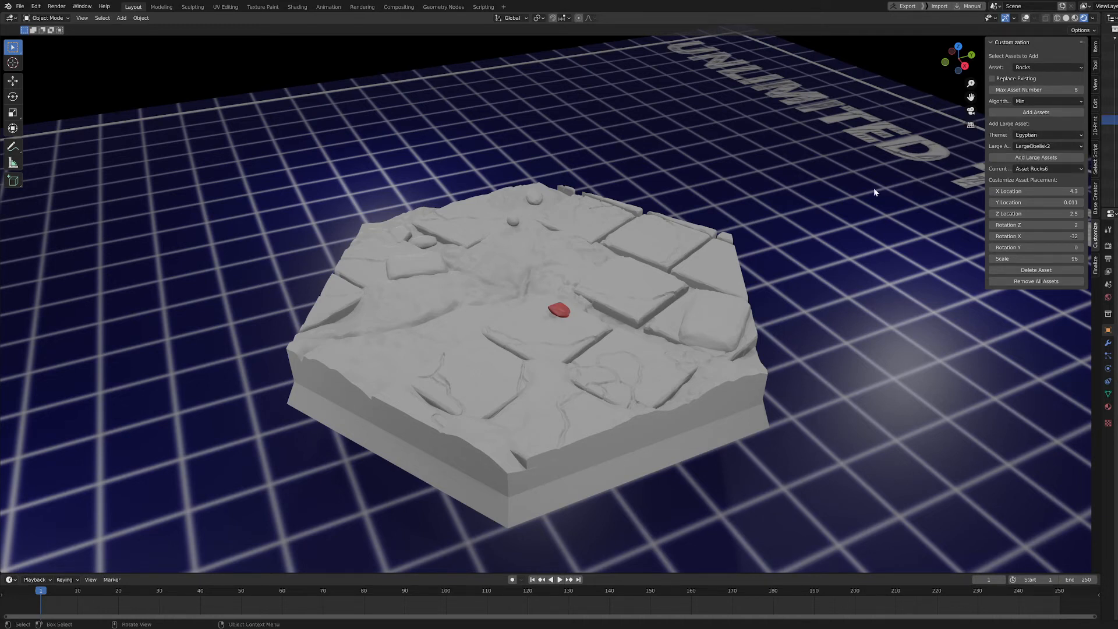
scroll(912, 289, "up", 3)
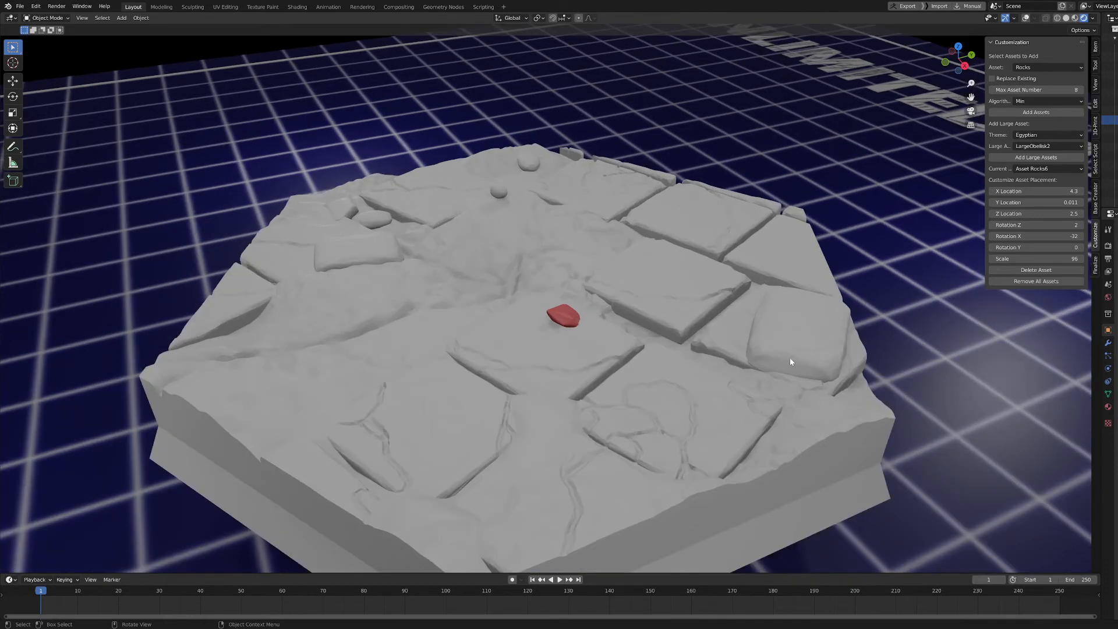
scroll(770, 429, "down", 4)
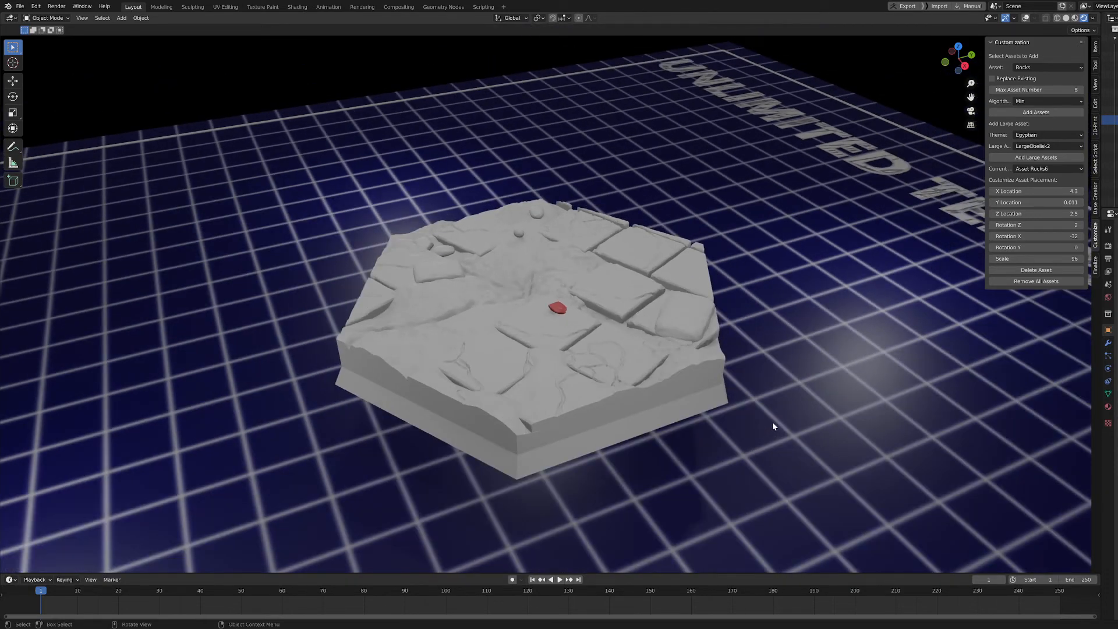
scroll(756, 418, "up", 4)
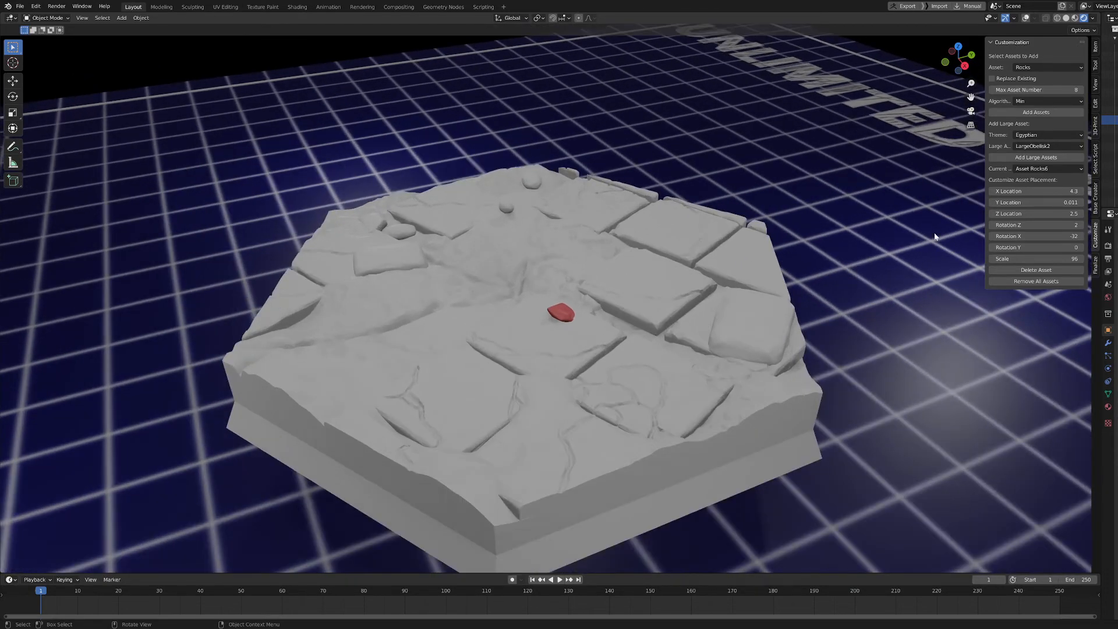
left_click(1036, 136)
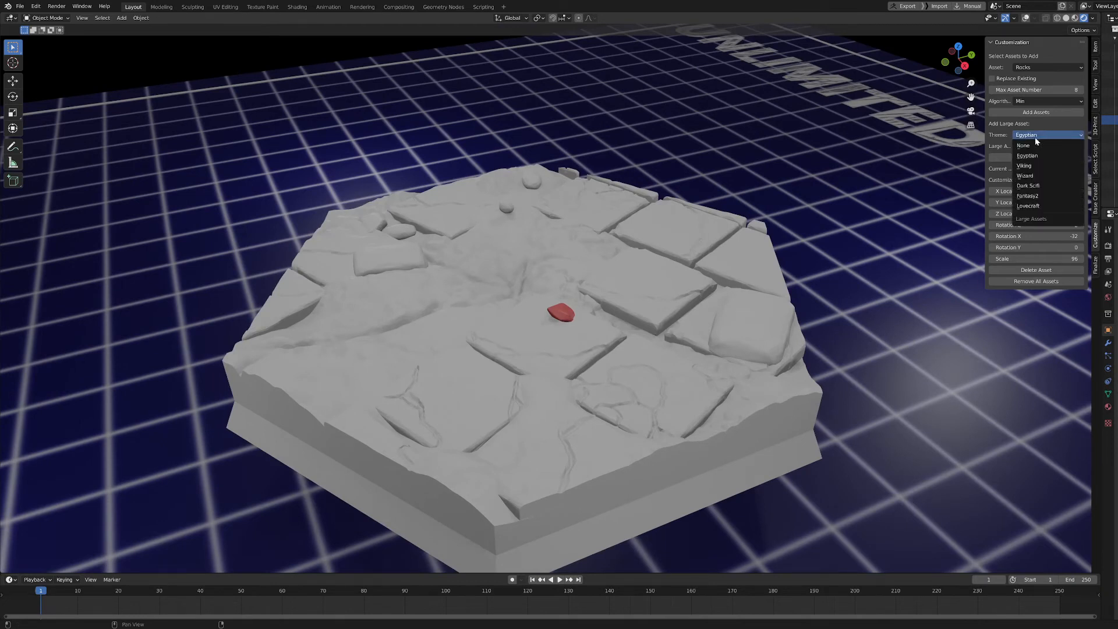
left_click(1035, 138)
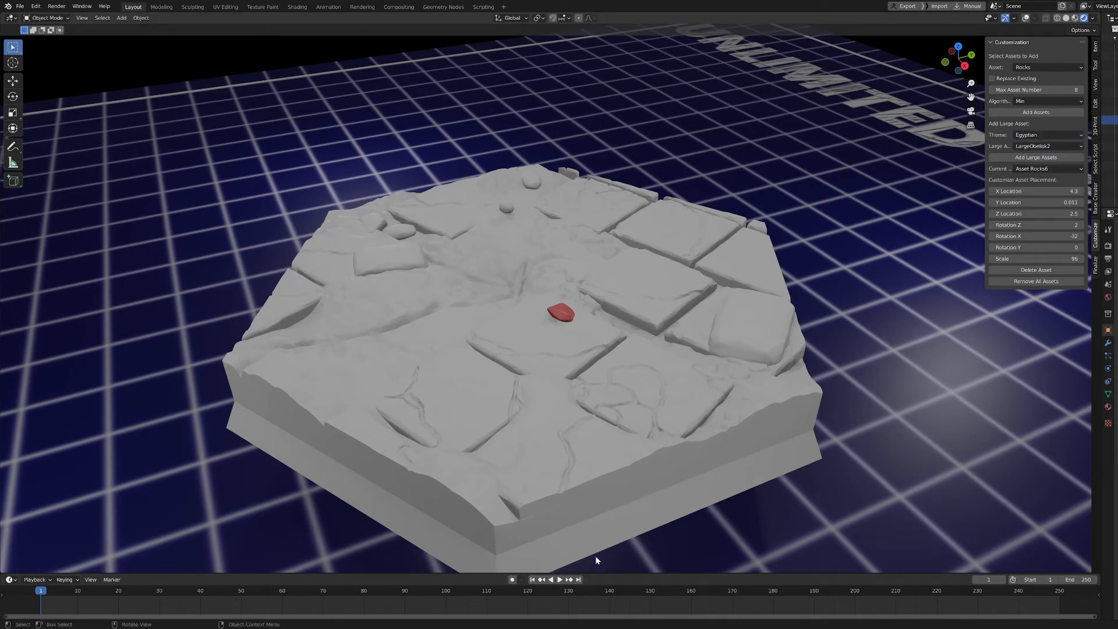
scroll(652, 460, "down", 3)
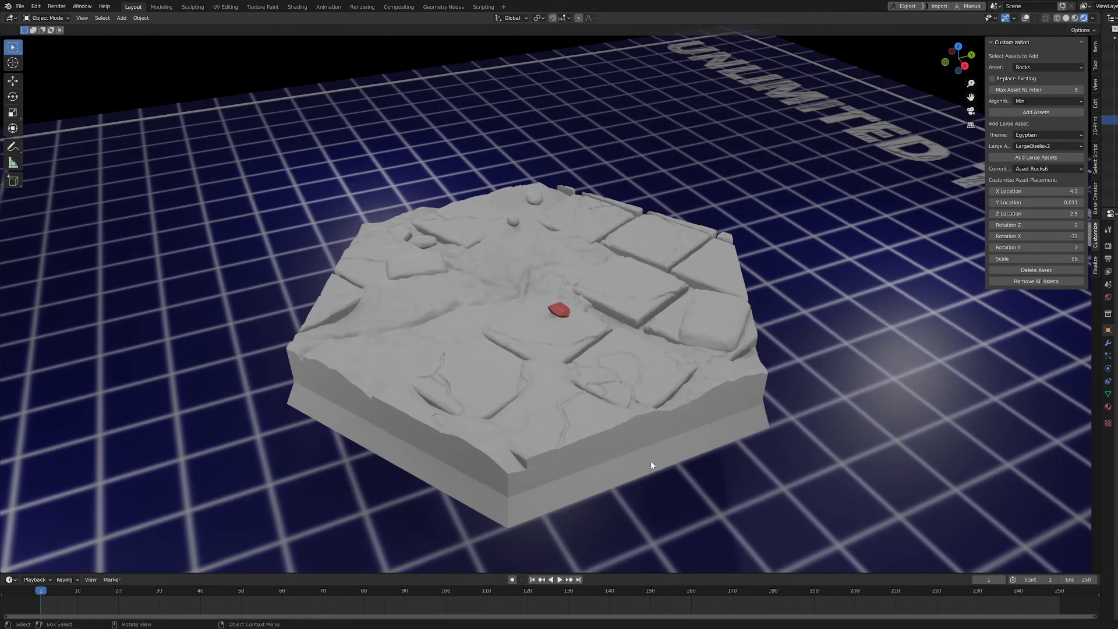
middle_click_drag(607, 455, 552, 444)
scroll(529, 460, "up", 4)
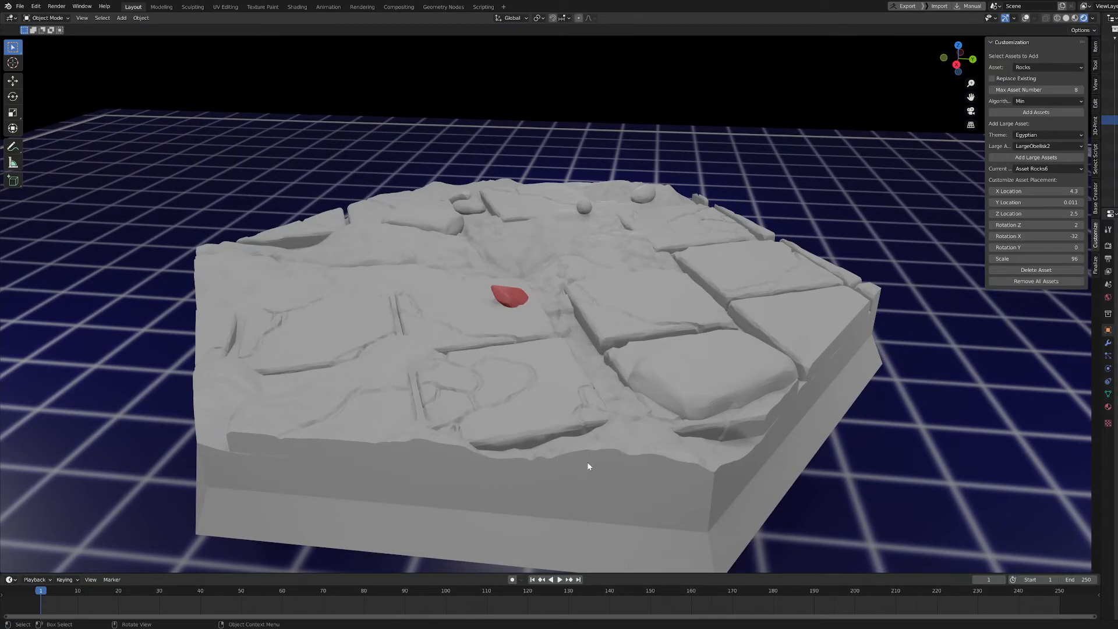
Step: Try the Fantasy2 theme for large assets and settle on Lovecraft
left_click(1038, 135)
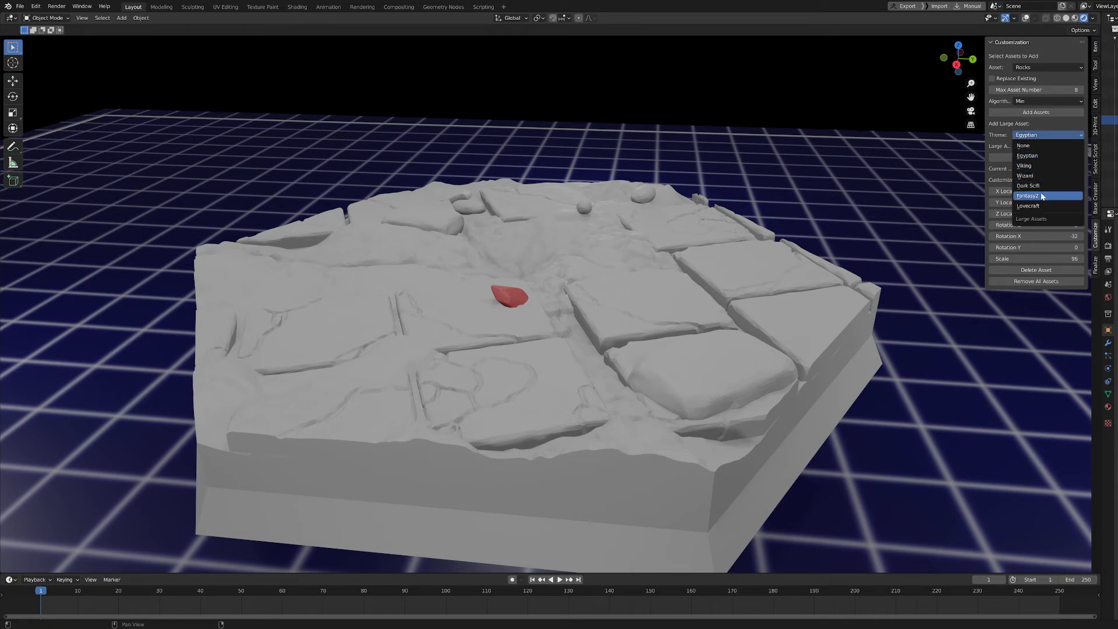
left_click(1042, 195)
left_click(1034, 137)
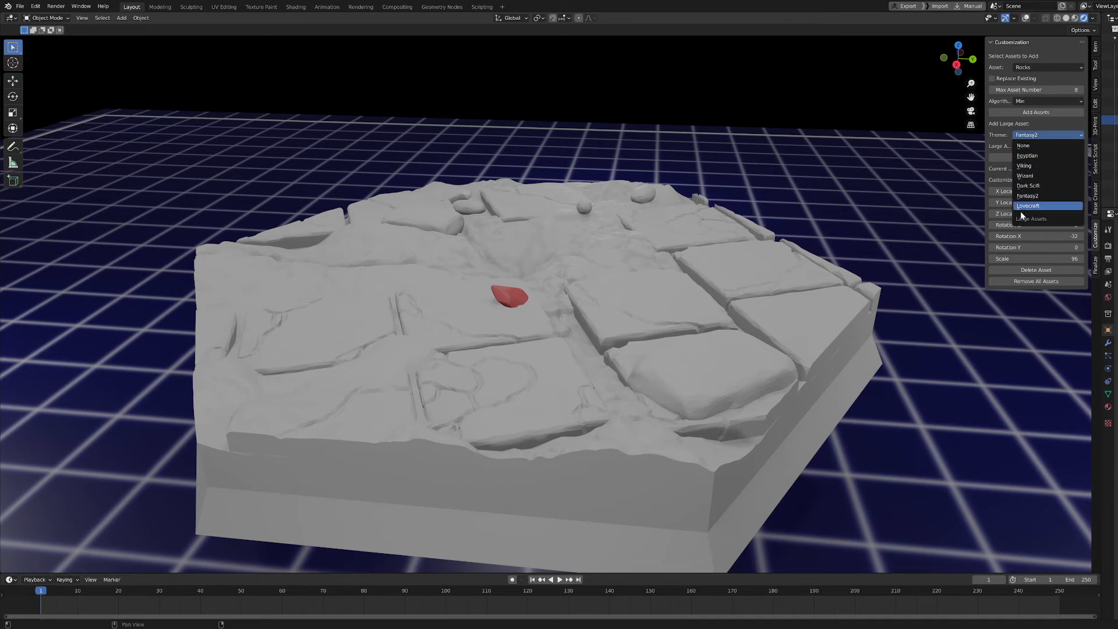
left_click(1027, 206)
Step: Choose Tentacle Font as the large asset and add it to the base
left_click(1030, 147)
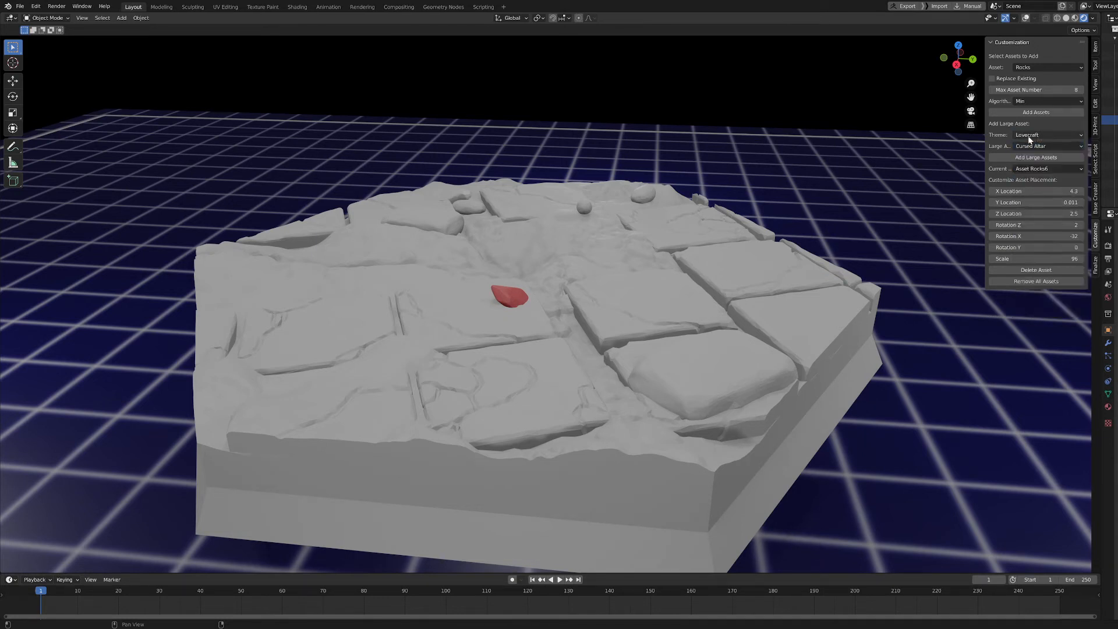
left_click(1034, 147)
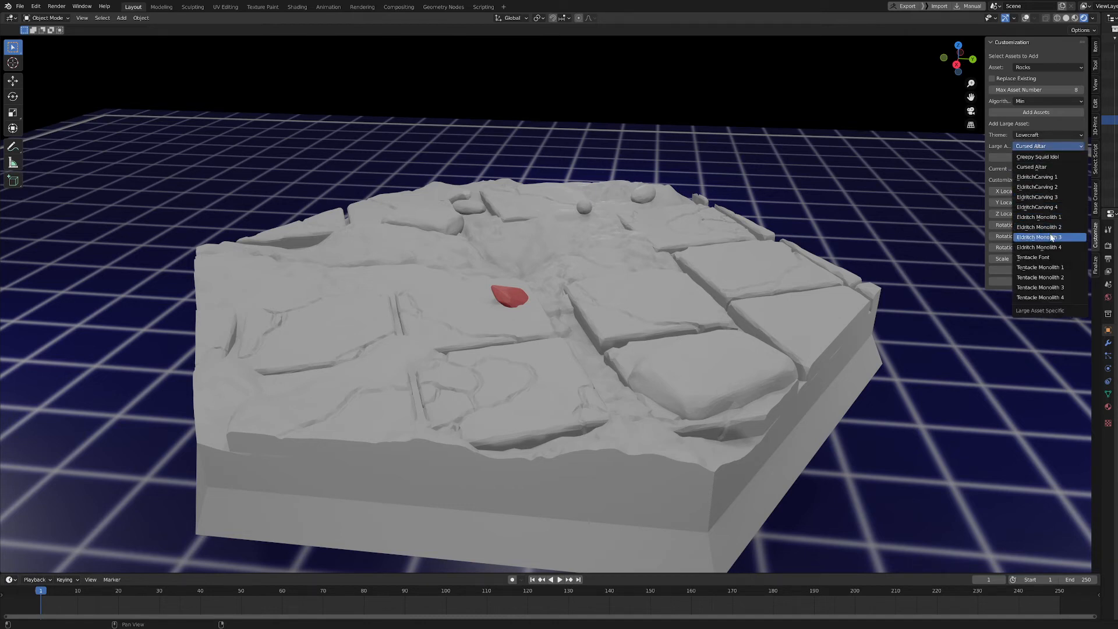
left_click(1040, 257)
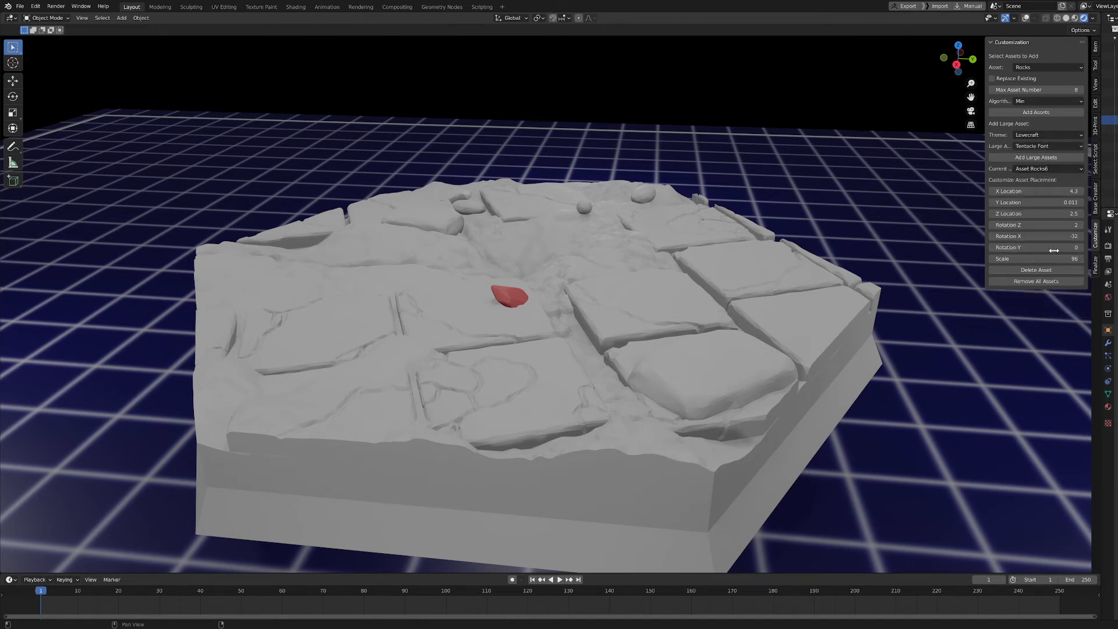
left_click(1017, 158)
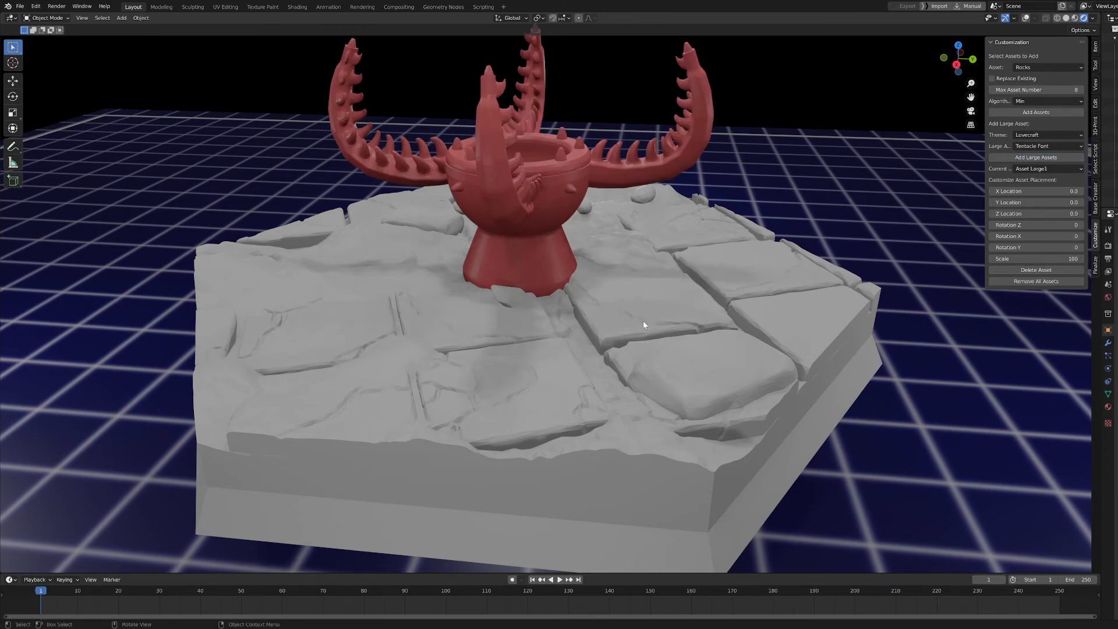
Step: Try the Tentacle Font at Scale 82 and Y Location -0.6, and delete it from the base
middle_click_drag(644, 325, 548, 358)
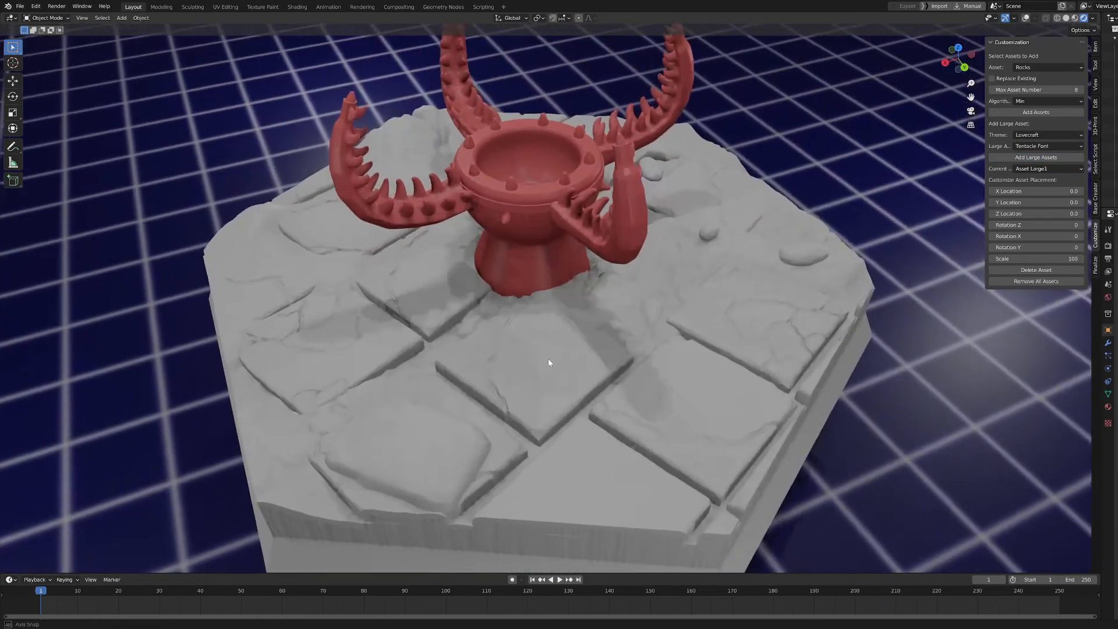
scroll(549, 357, "down", 3)
middle_click_drag(564, 302, 587, 320, "shift")
scroll(547, 358, "up", 2)
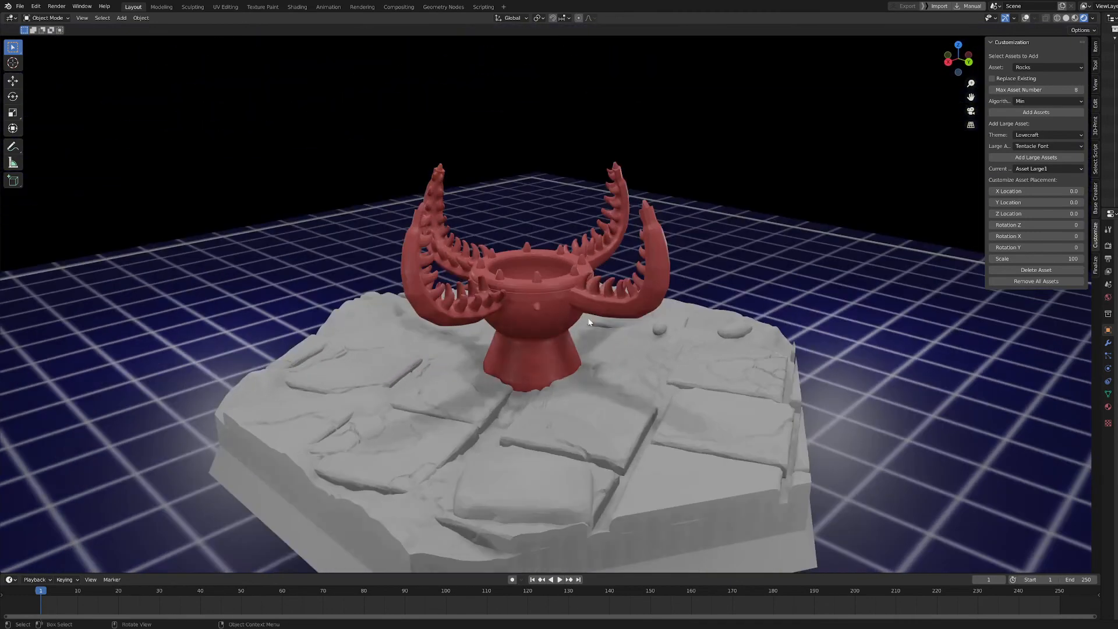
left_click_drag(1013, 260, 983, 259)
mouse_move(1019, 203)
left_mouse_down()
mouse_move(1034, 203)
mouse_move(971, 203)
mouse_move(1014, 202)
left_mouse_up()
left_click(1021, 271)
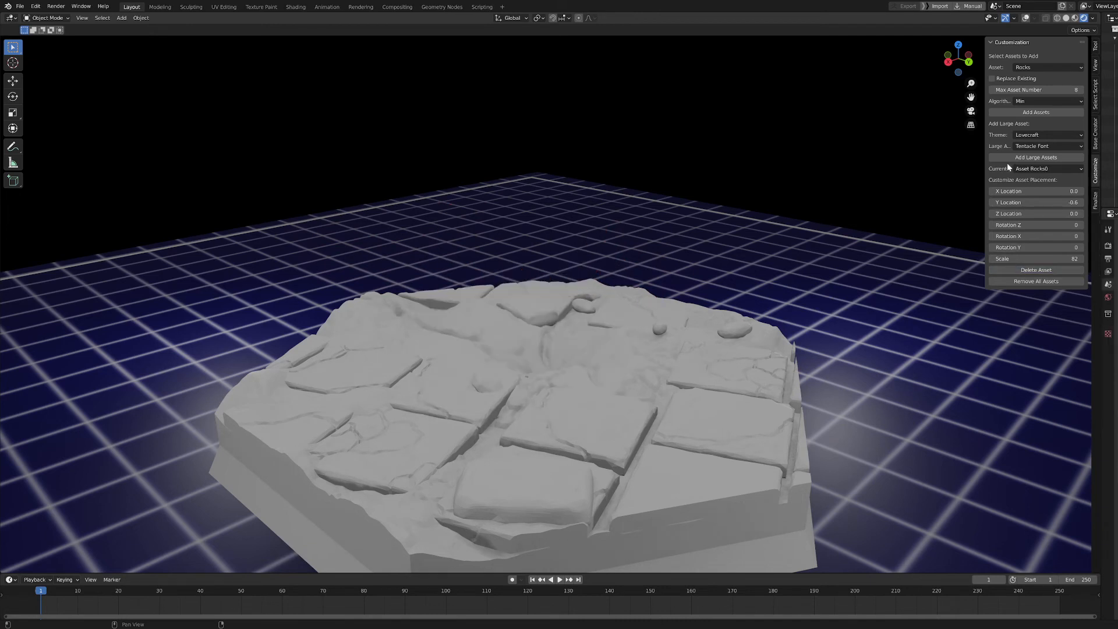
Step: Add the EldritchCarving 1 large asset to the base
left_click(1036, 146)
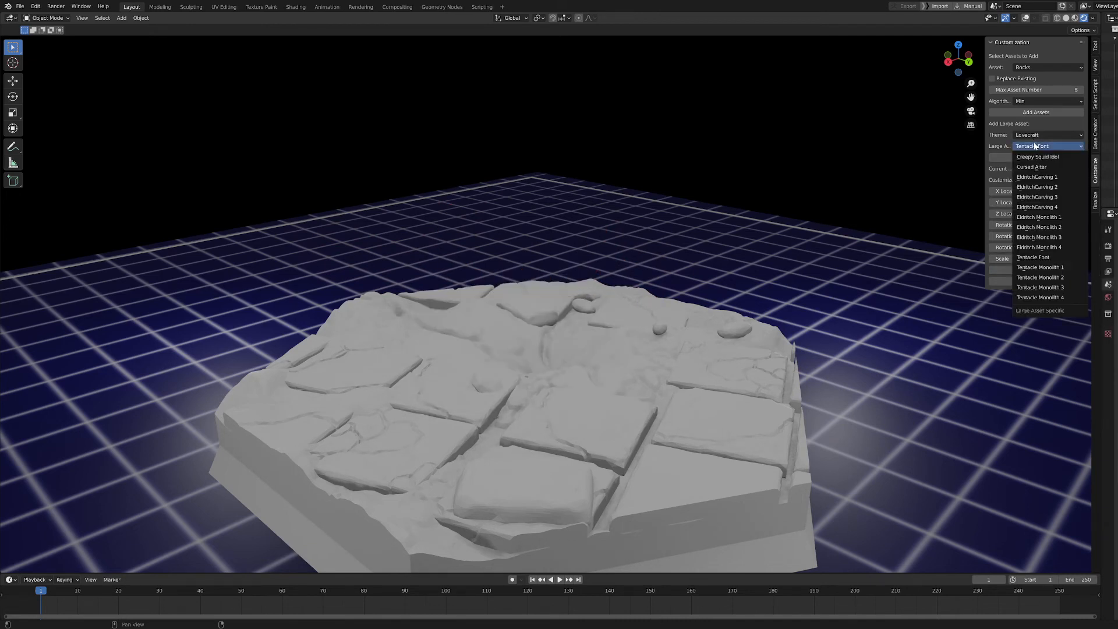
left_click(1037, 176)
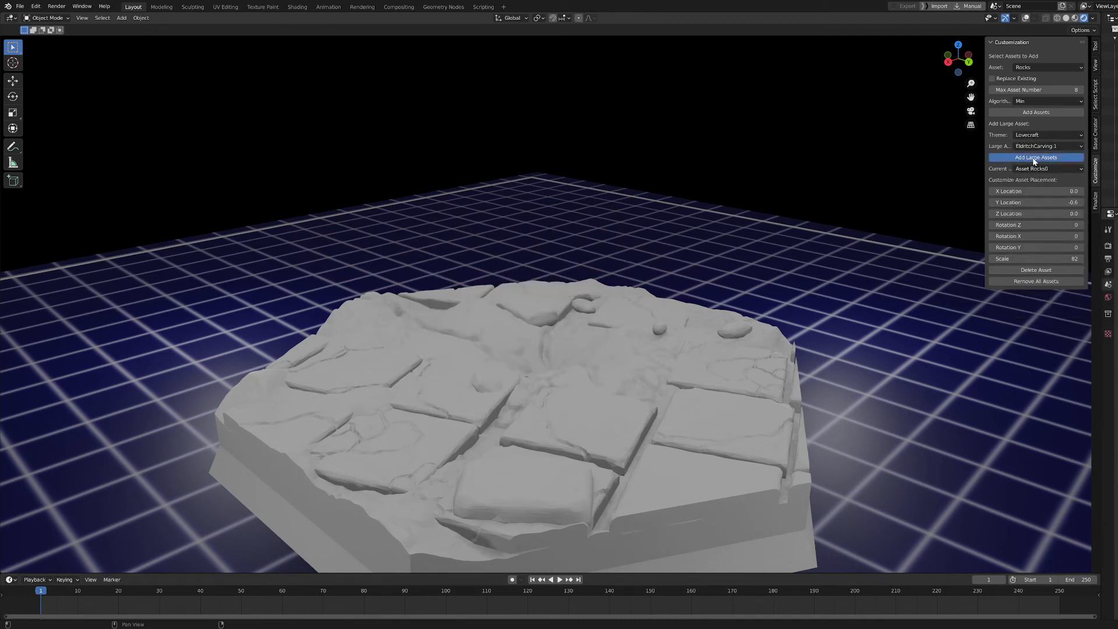
left_click(1035, 158)
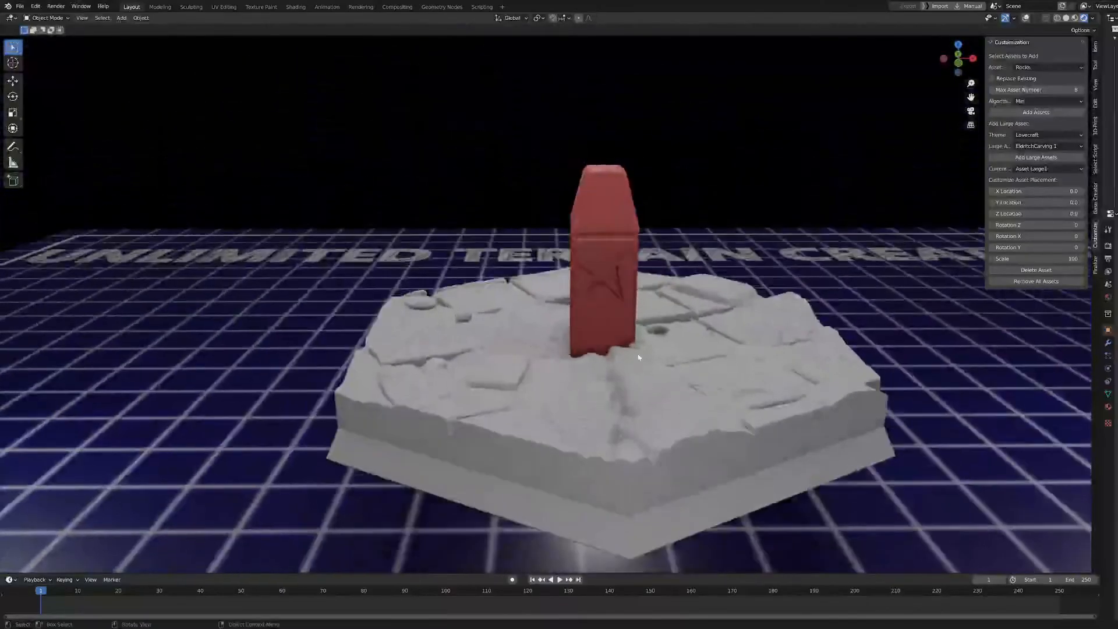
Step: Place the Eldritch carving at X -7.7, Y 11.1, with Rotation X -4, Rotation Y -4 and Scale 75
scroll(870, 356, "up", 1)
middle_click_drag(869, 356, 841, 376)
scroll(845, 373, "down", 1)
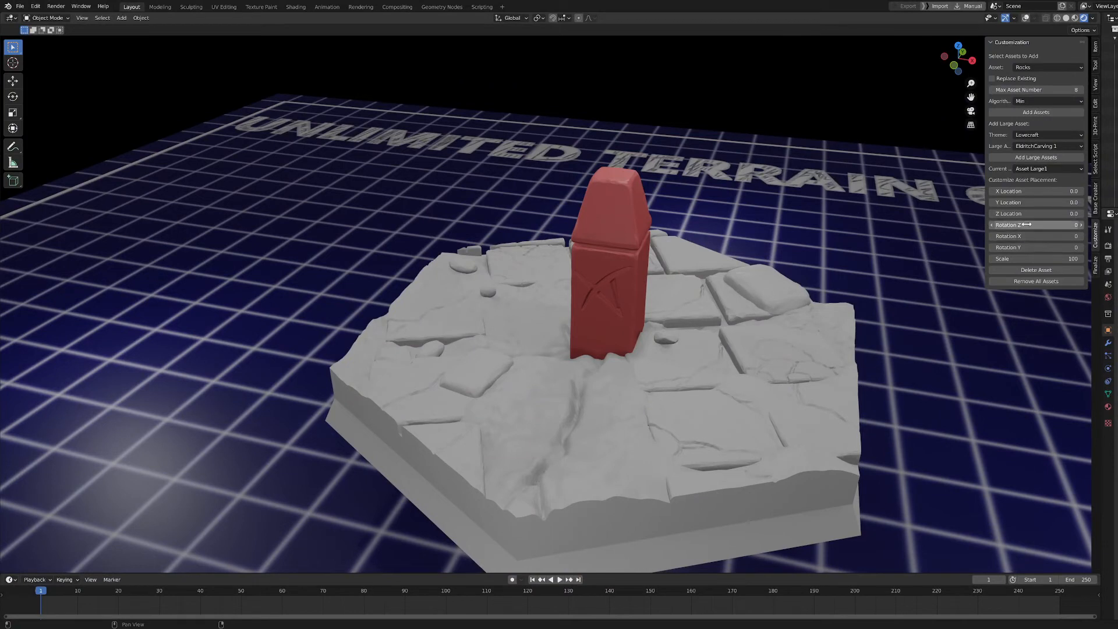
mouse_move(1026, 247)
left_mouse_down()
mouse_move(1072, 247)
mouse_move(1022, 247)
left_mouse_up()
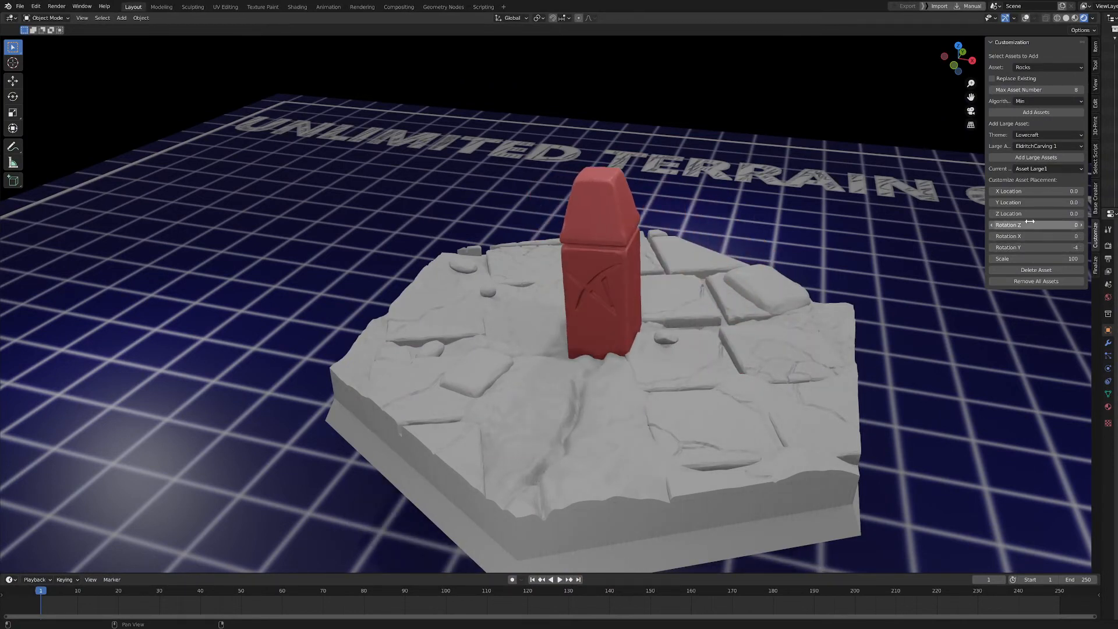
left_click_drag(1015, 202, 990, 192)
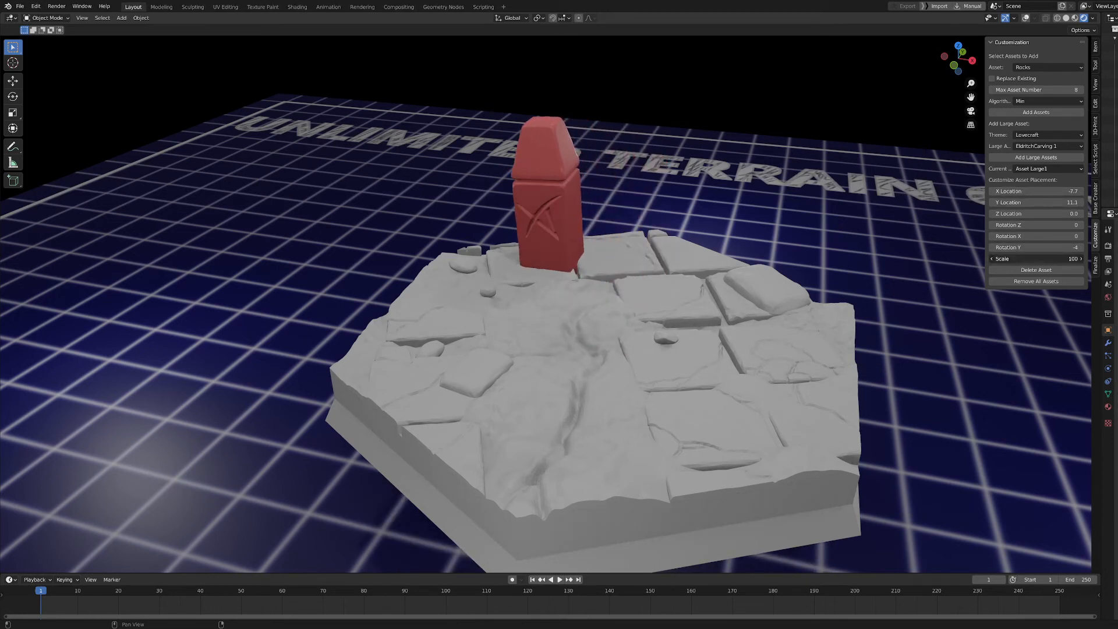
left_click_drag(1036, 259, 1025, 236)
Step: Check the placed carving from several angles and open the Finalize and Export options
scroll(609, 392, "down", 3)
middle_click_drag(609, 392, 716, 408)
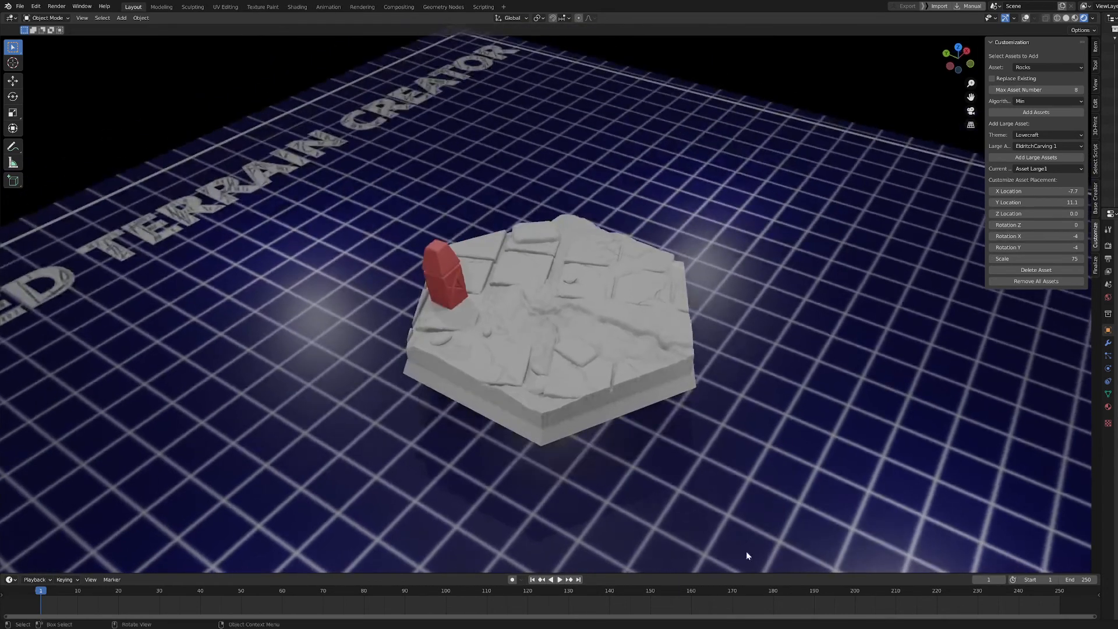
middle_click_drag(693, 515, 629, 519)
scroll(630, 495, "up", 3)
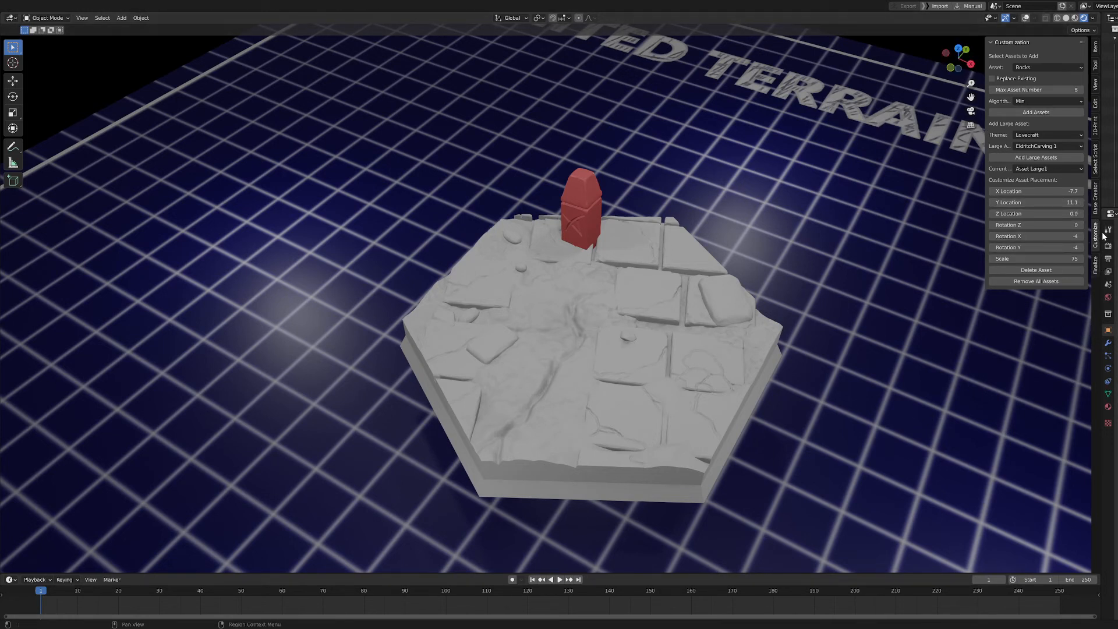
left_click(1096, 264)
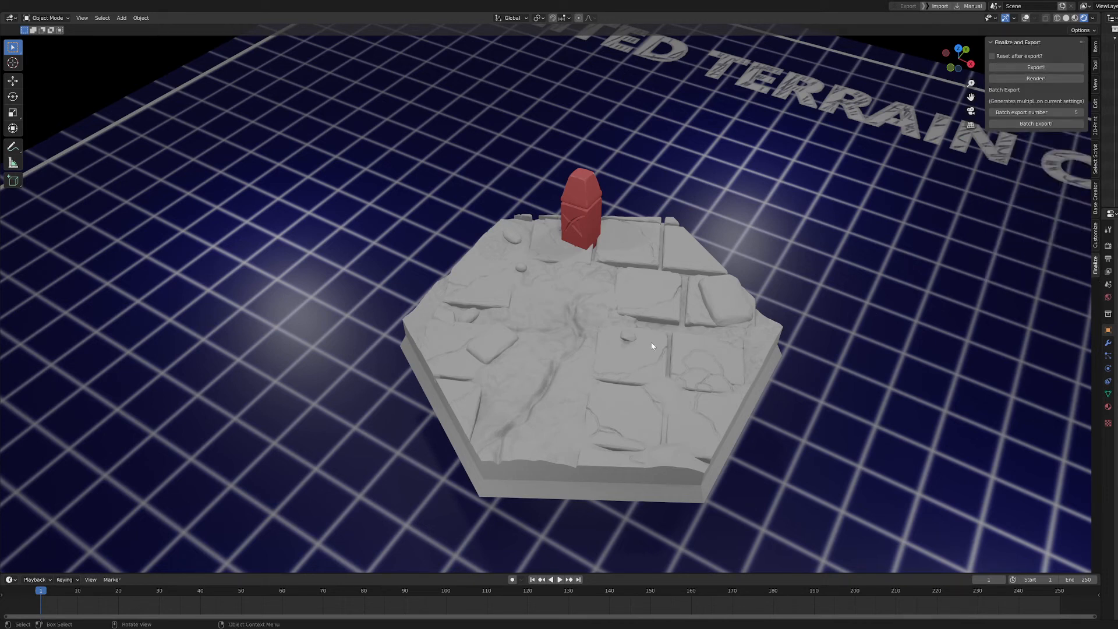
Step: Review the Base Creator settings and return to the Finalize and Export options
middle_click_drag(652, 346, 584, 231)
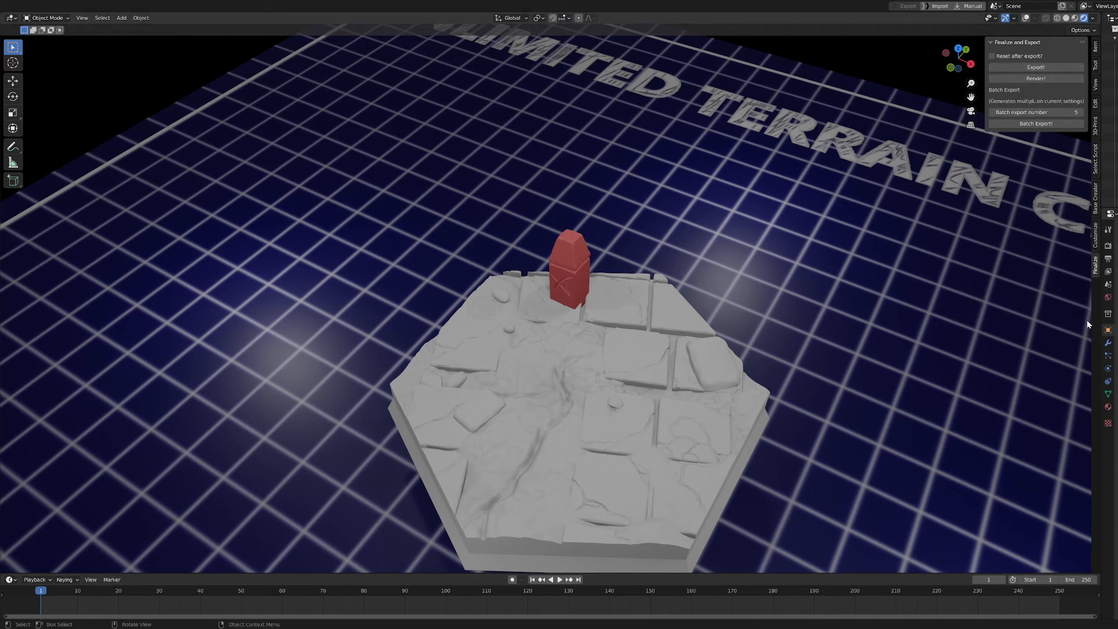
left_click(1096, 198)
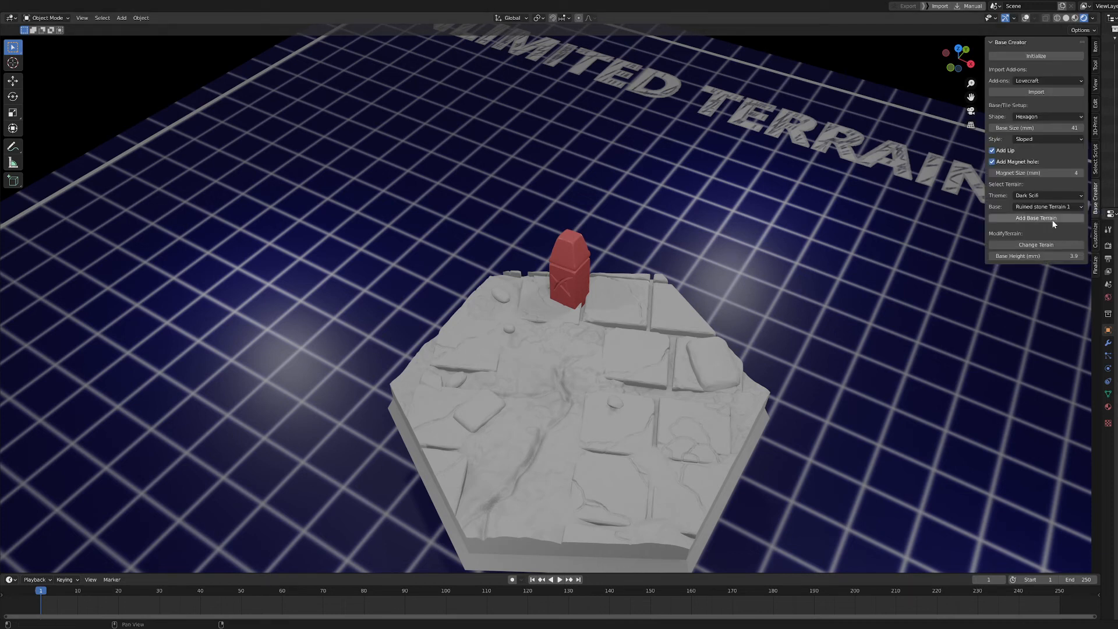
left_click(1095, 265)
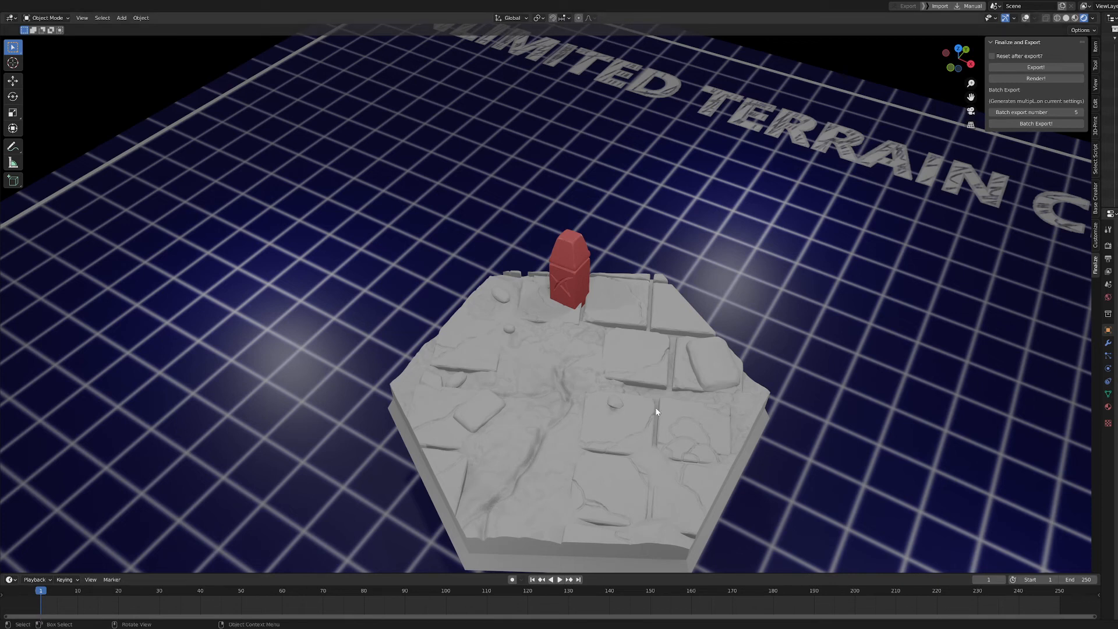
Step: Examine the finished hexagonal base and its Eldritch carving up close and from several angles
scroll(695, 393, "up", 2)
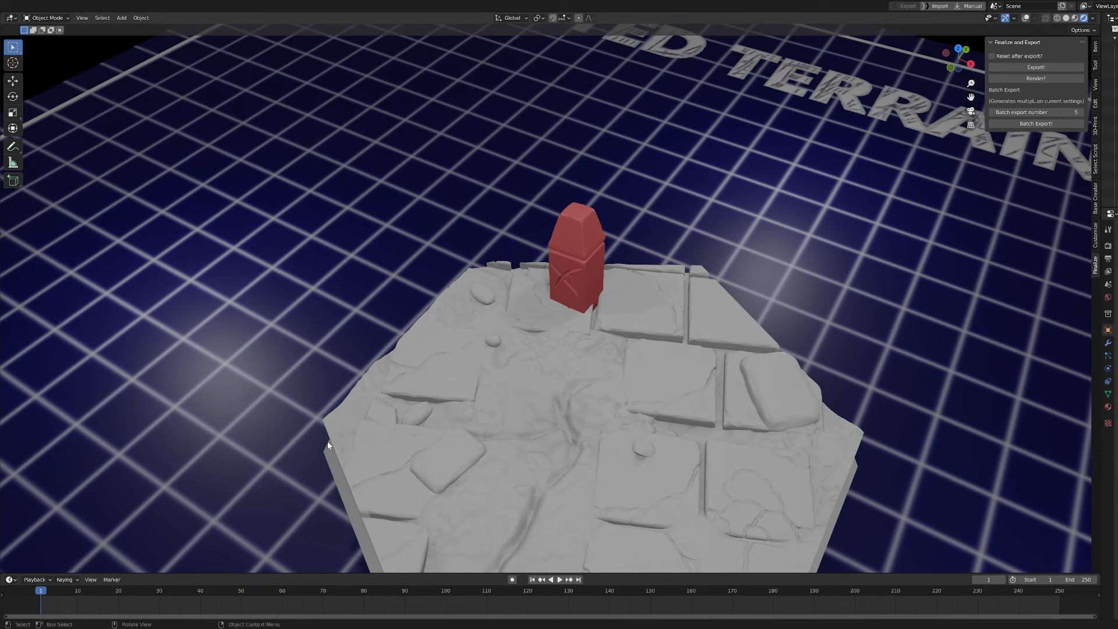
middle_click_drag(487, 445, 573, 408)
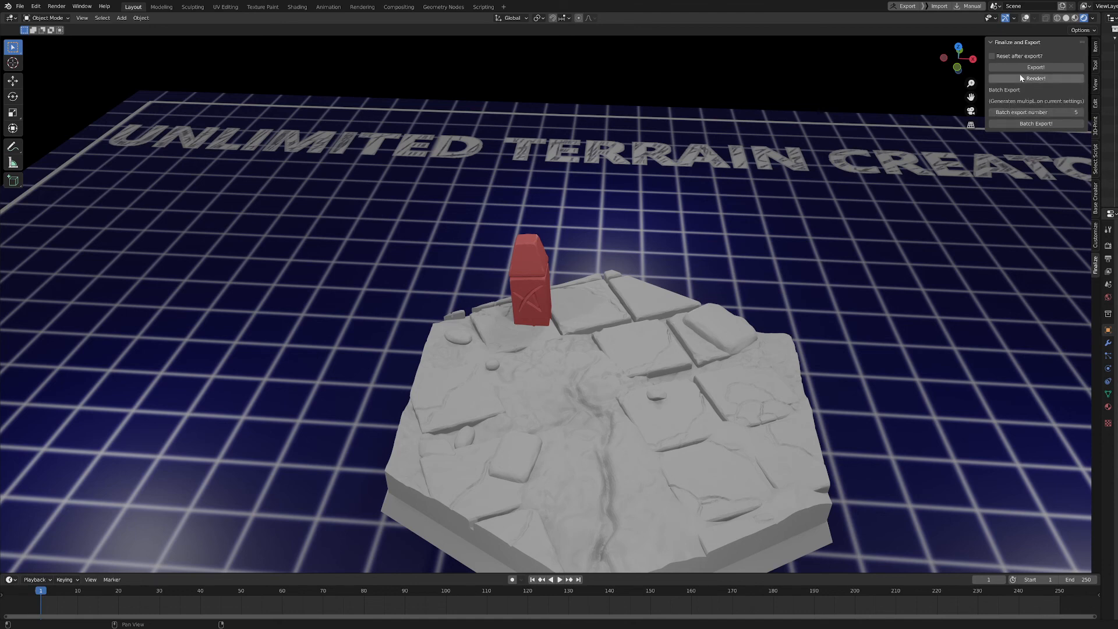
scroll(756, 382, "down", 6)
scroll(756, 382, "up", 2)
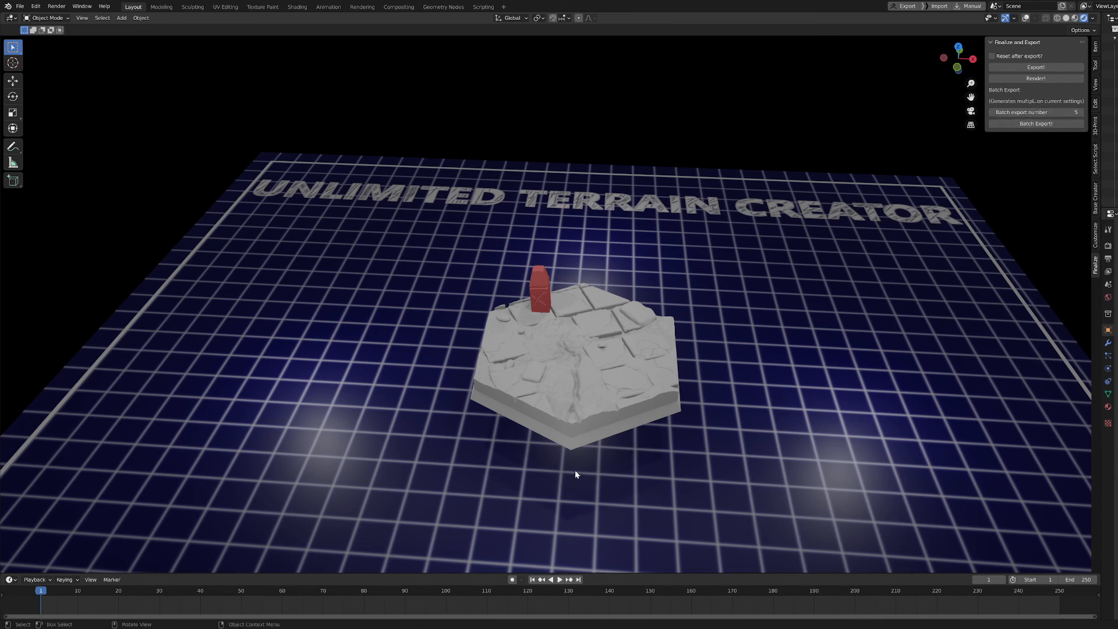
scroll(575, 470, "up", 3)
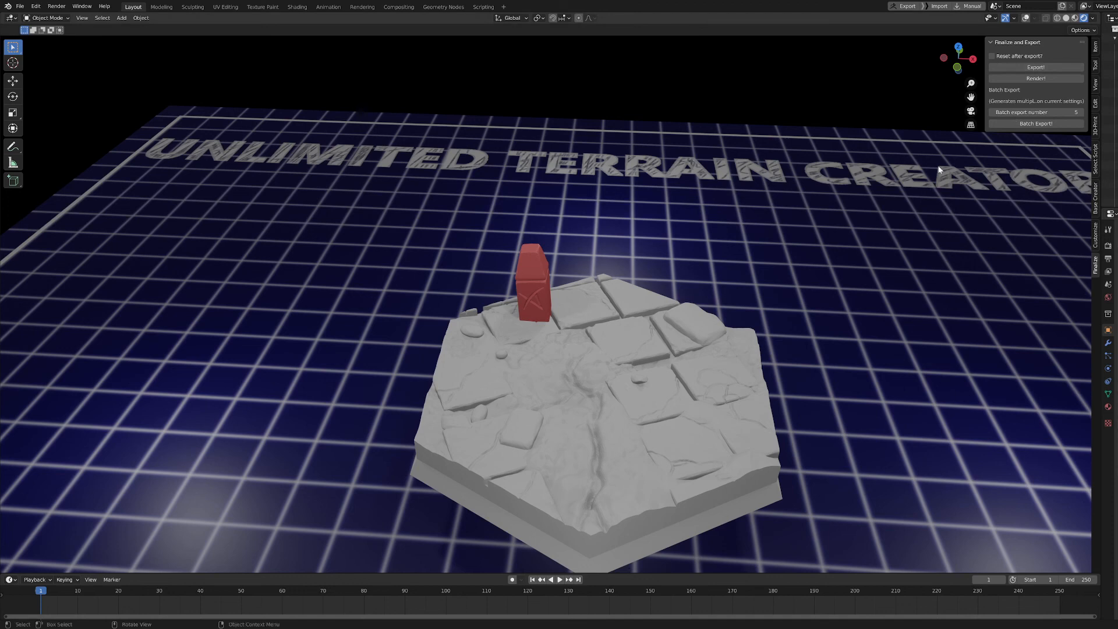
scroll(838, 397, "down", 3)
middle_click_drag(838, 397, 746, 400)
scroll(614, 530, "up", 4)
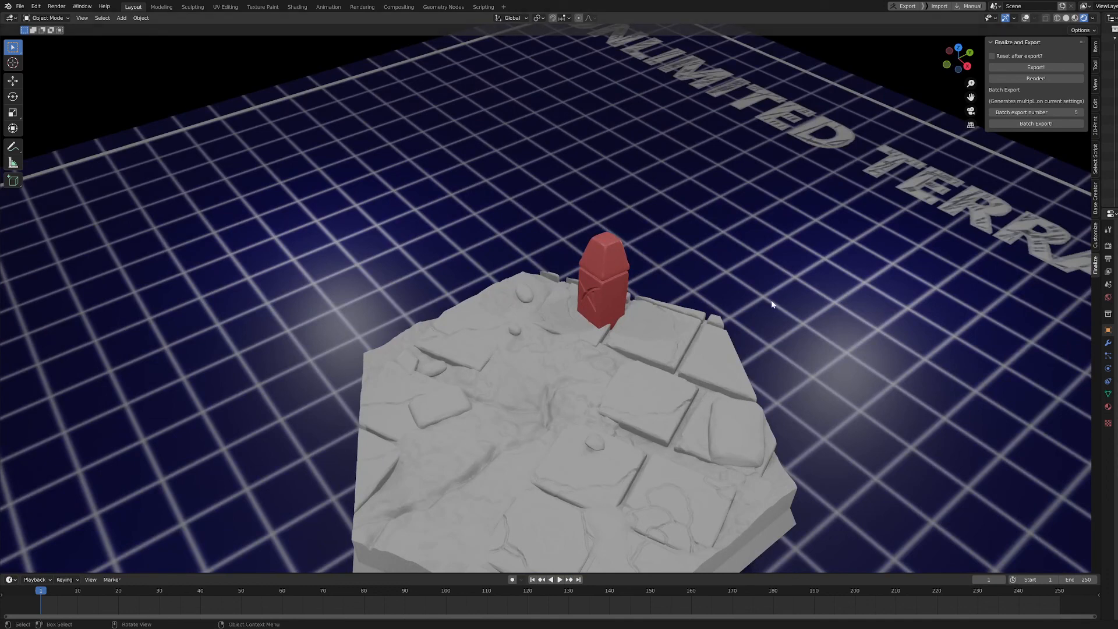
scroll(772, 304, "down", 2)
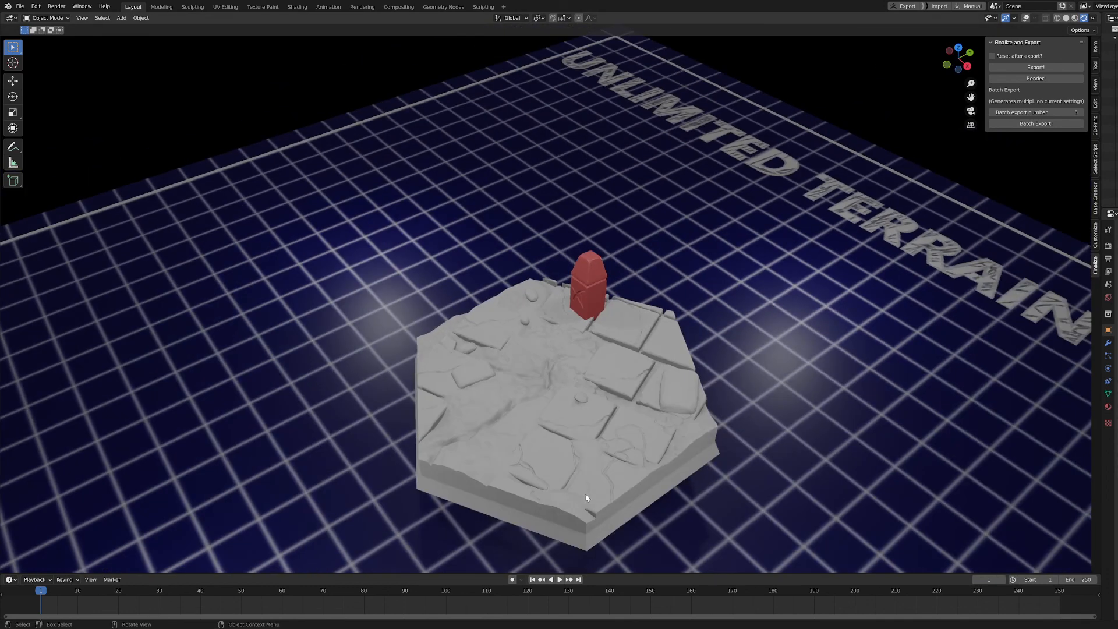
middle_click_drag(585, 495, 633, 475)
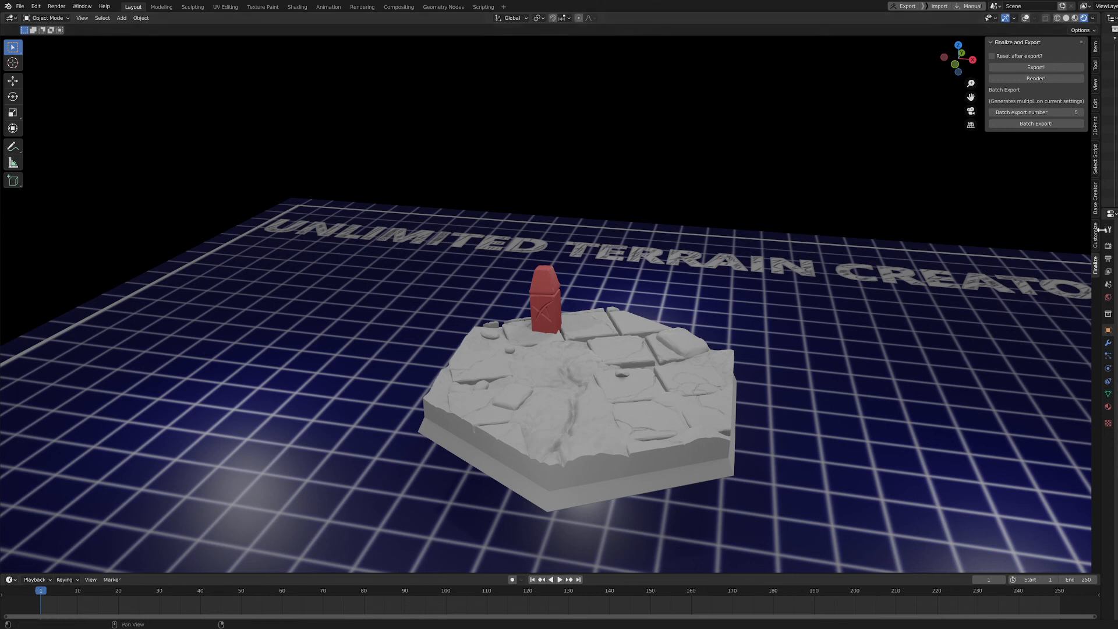
Step: Generate a fresh hexagonal base with Dark Scifi theme and Ruined stone Terrain 1, and open the base shape choices
left_click(1097, 211)
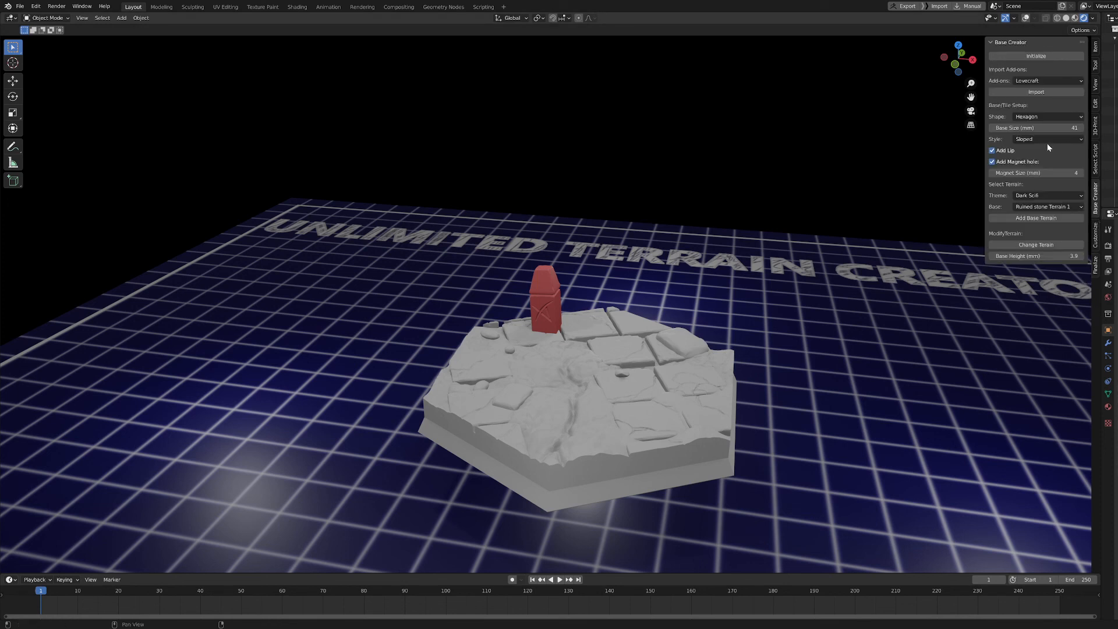
left_click(1029, 222)
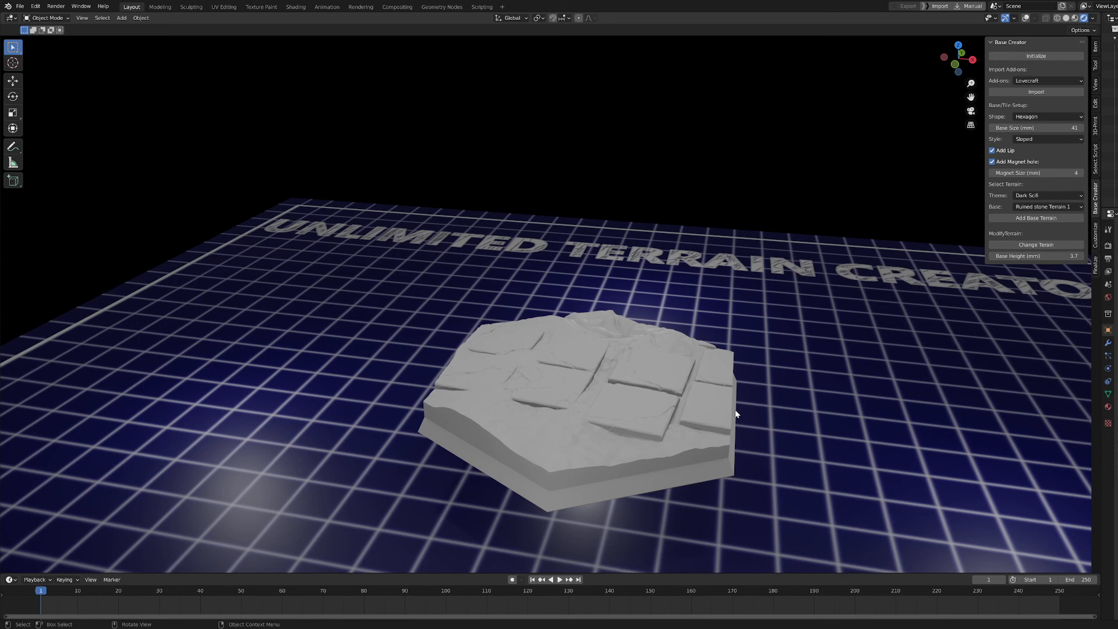
left_click(1052, 117)
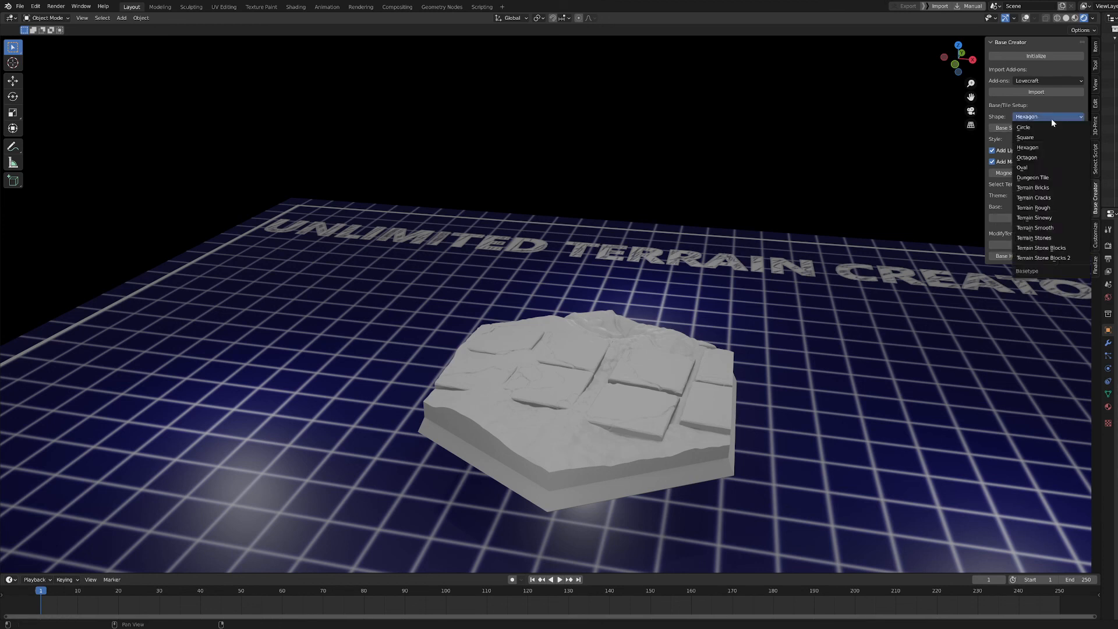